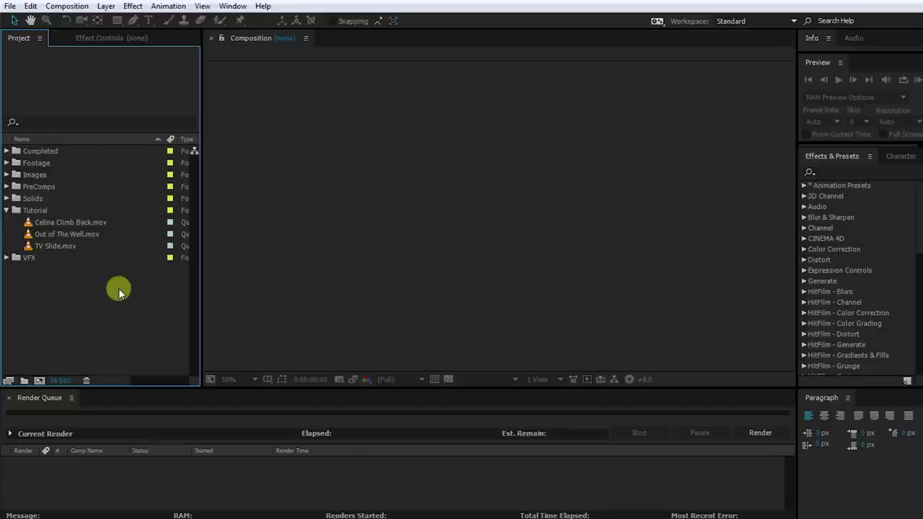
# Create a composition from the TV Slide.mov footage and rename it Tutorial
pyautogui.click(84, 249)
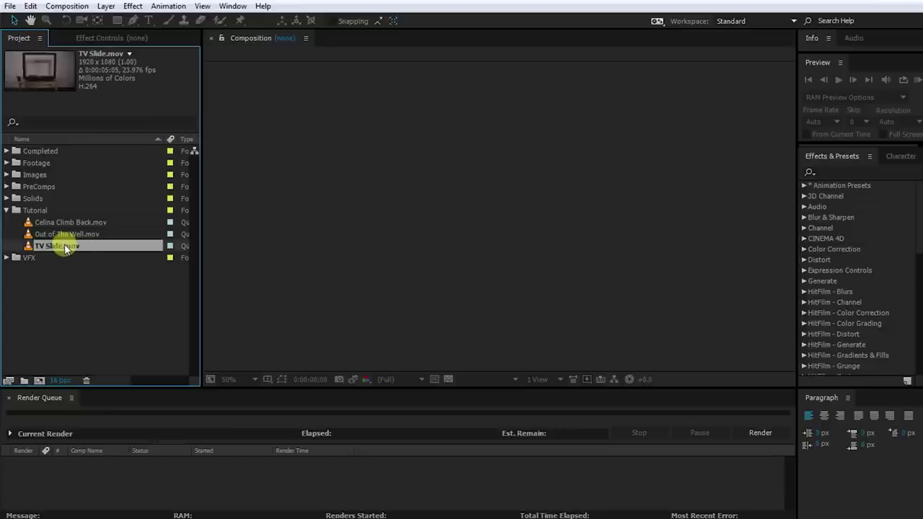
pyautogui.click(39, 381)
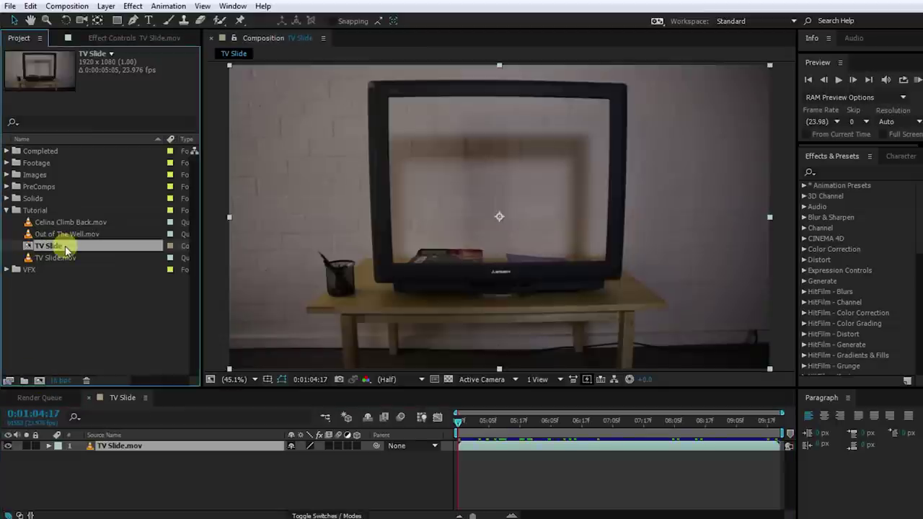
pyautogui.press('Return')
pyautogui.write('Tutorial')
pyautogui.press('Return')
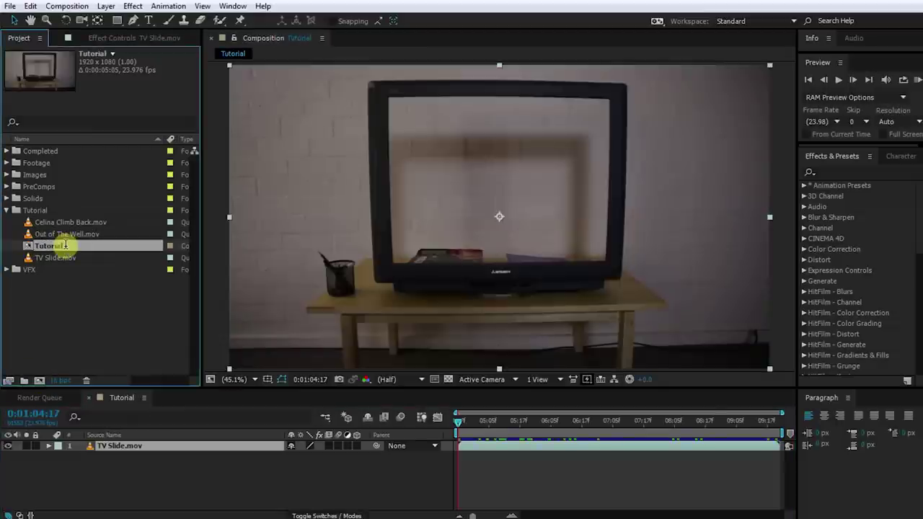
# Play back the Tutorial composition to review the TV camera move
pyautogui.click(472, 473)
pyautogui.press('space')
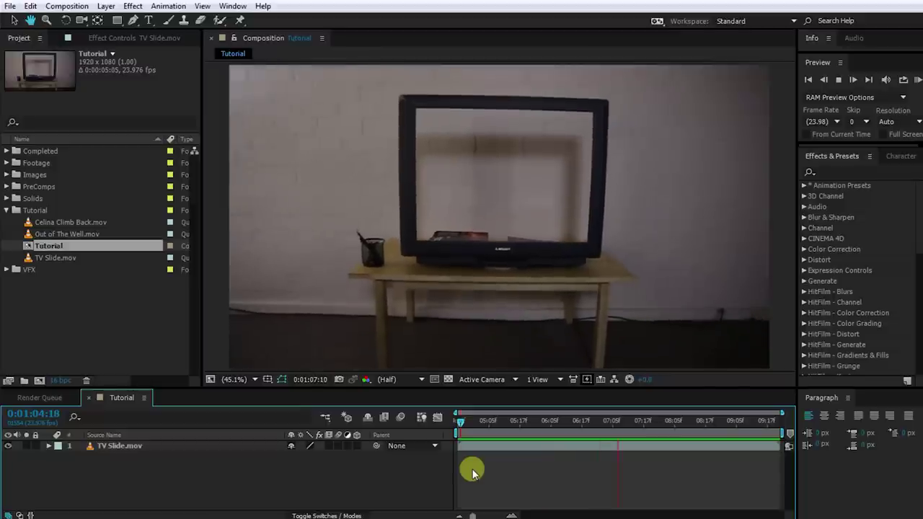
pyautogui.press('space')
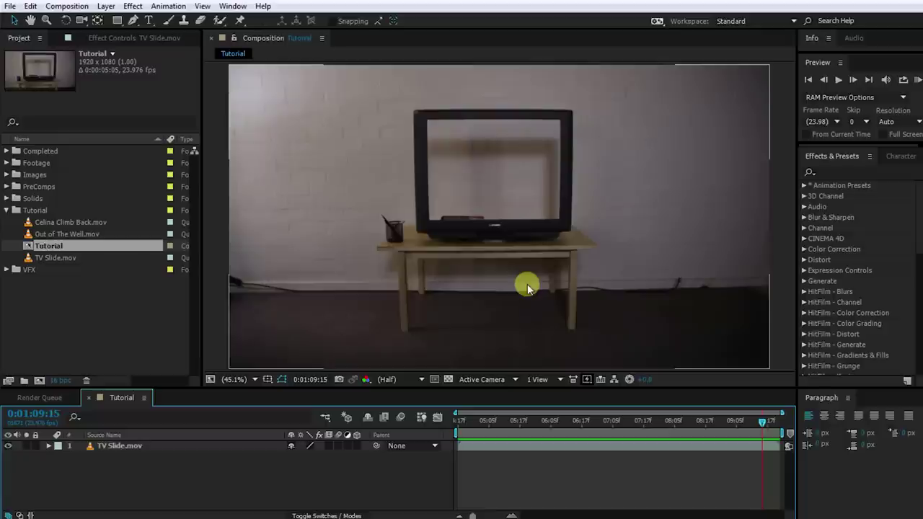
# Apply the 3D Camera Tracker effect to the TV Slide.mov layer and let it analyze the shot
pyautogui.click(882, 171)
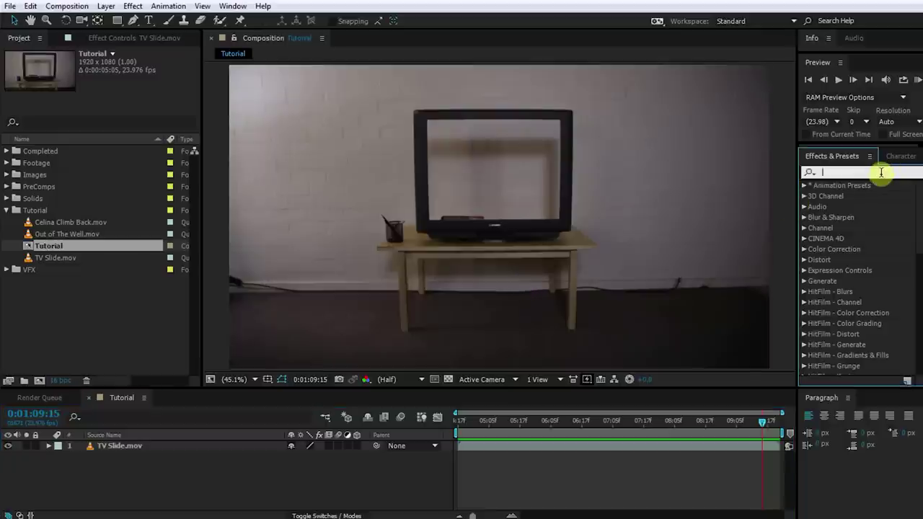
pyautogui.write('3d camera tracker')
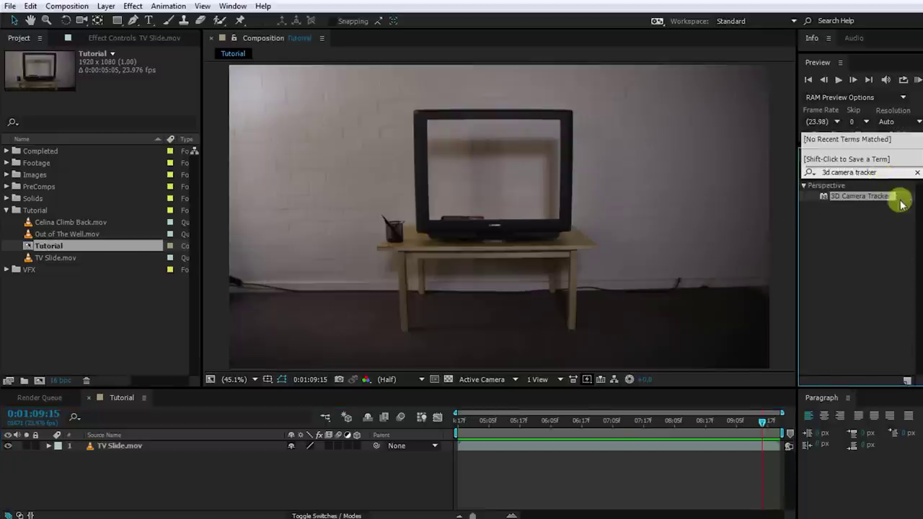
pyautogui.moveTo(888, 202); pyautogui.dragTo(162, 446)
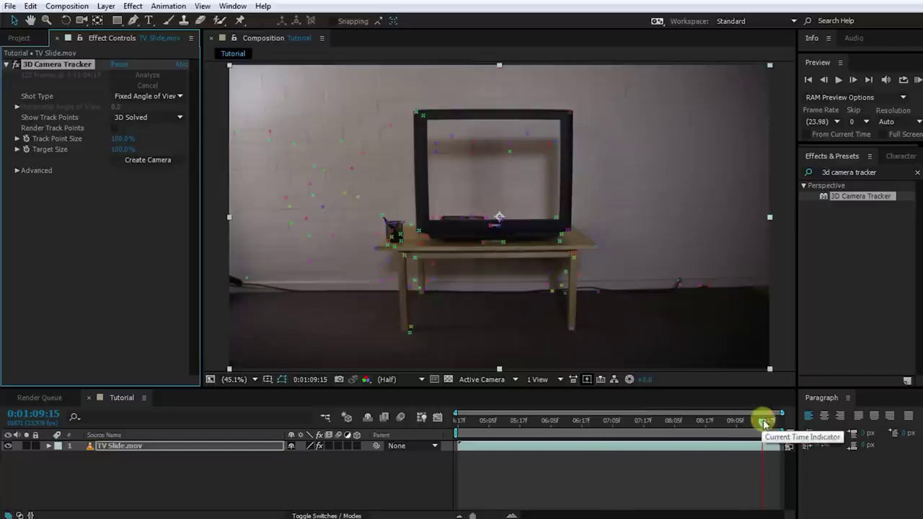
# At 0:01:08:19, create a solid and camera from the four track points at the TV's outer corners
pyautogui.moveTo(764, 422); pyautogui.dragTo(711, 429)
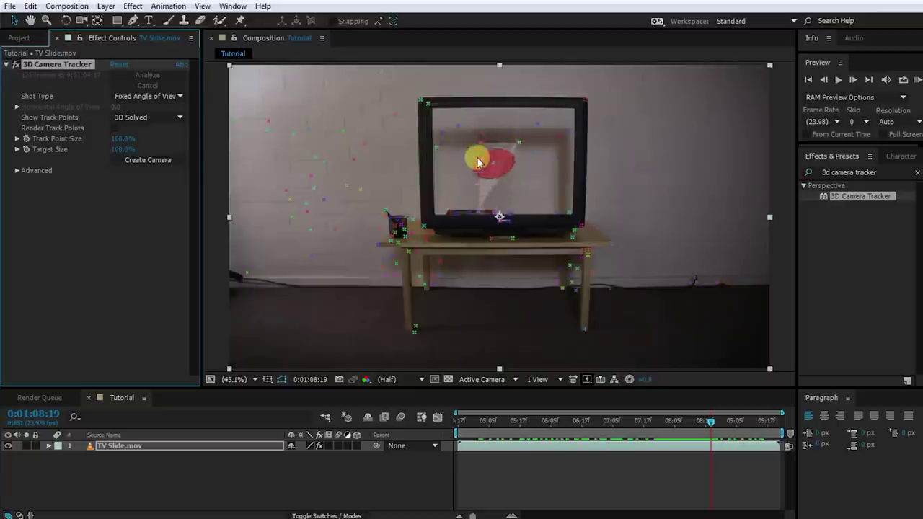
pyautogui.click(421, 100)
pyautogui.keyDown('shift'); pyautogui.click(583, 99); pyautogui.keyUp('shift')
pyautogui.keyDown('shift'); pyautogui.click(582, 228); pyautogui.keyUp('shift')
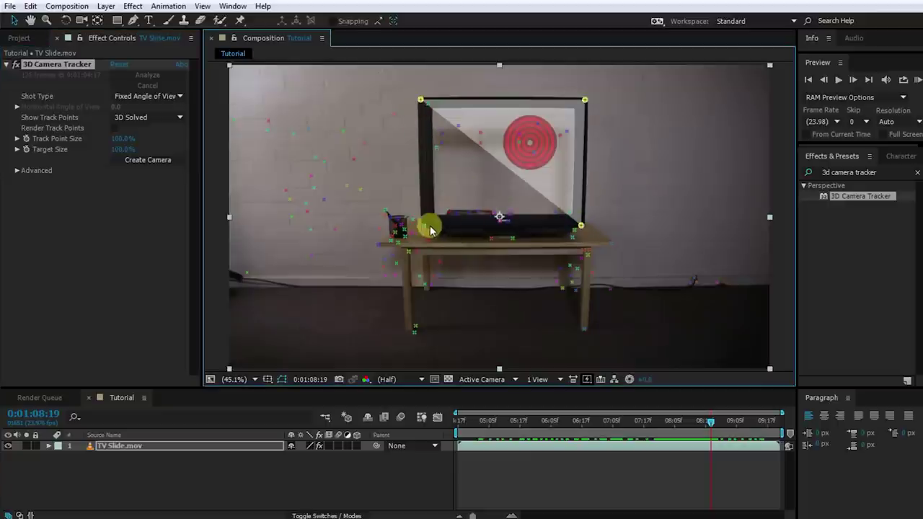
pyautogui.keyDown('shift'); pyautogui.click(424, 228); pyautogui.keyUp('shift')
pyautogui.rightClick(424, 231)
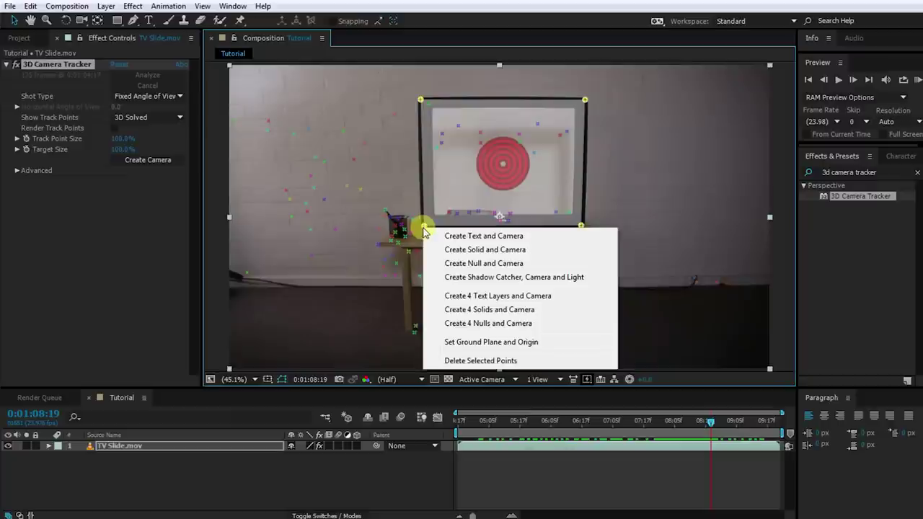
pyautogui.click(561, 251)
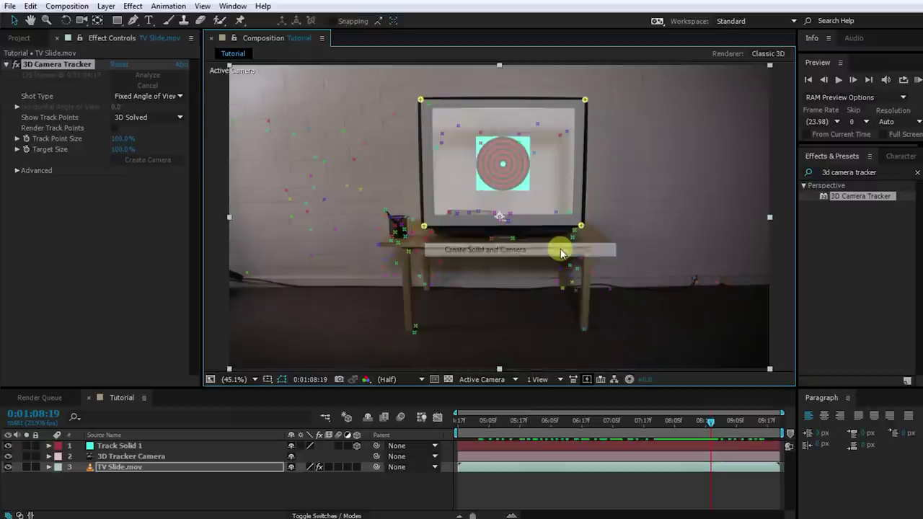
pyautogui.click(686, 485)
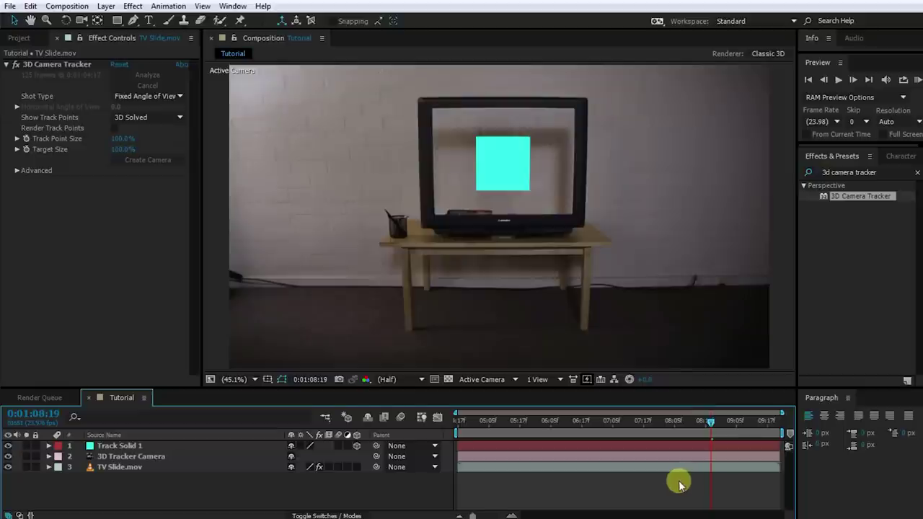
# Check the solid's tracking at 0:01:09:02 and rename its layer Track Solid Screen
pyautogui.moveTo(710, 422); pyautogui.dragTo(729, 428)
pyautogui.click(178, 445)
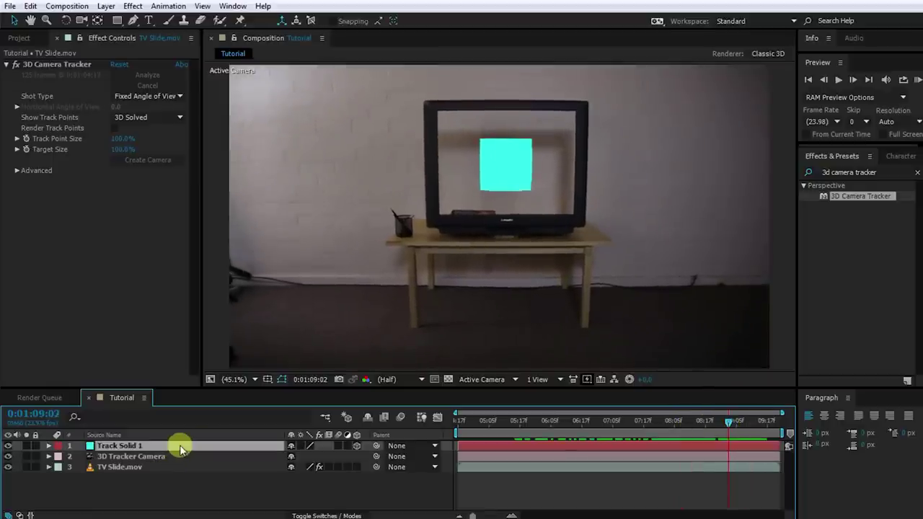
pyautogui.press('Return')
pyautogui.write('Screen')
pyautogui.press('Return')
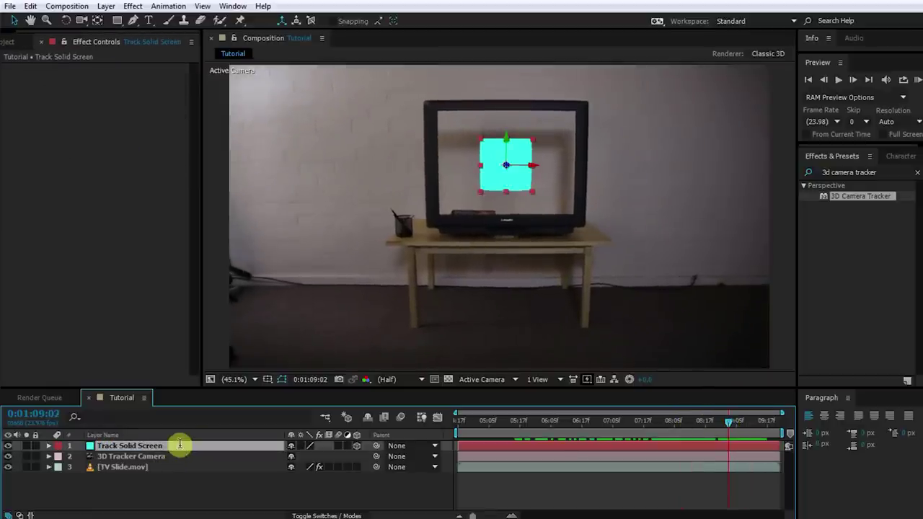
# Scale and reposition the Track Solid Screen layer so it fills the TV's screen opening
pyautogui.moveTo(533, 192); pyautogui.dragTo(581, 213)
pyautogui.moveTo(500, 117)
pyautogui.mouseDown()
pyautogui.moveTo(505, 136)
pyautogui.moveTo(509, 129)
pyautogui.mouseUp()
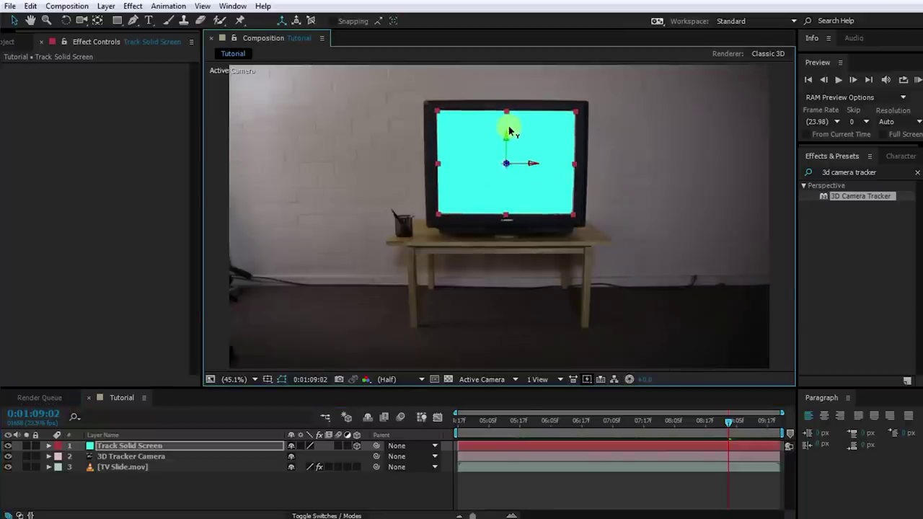
pyautogui.scroll(3, 509, 132)
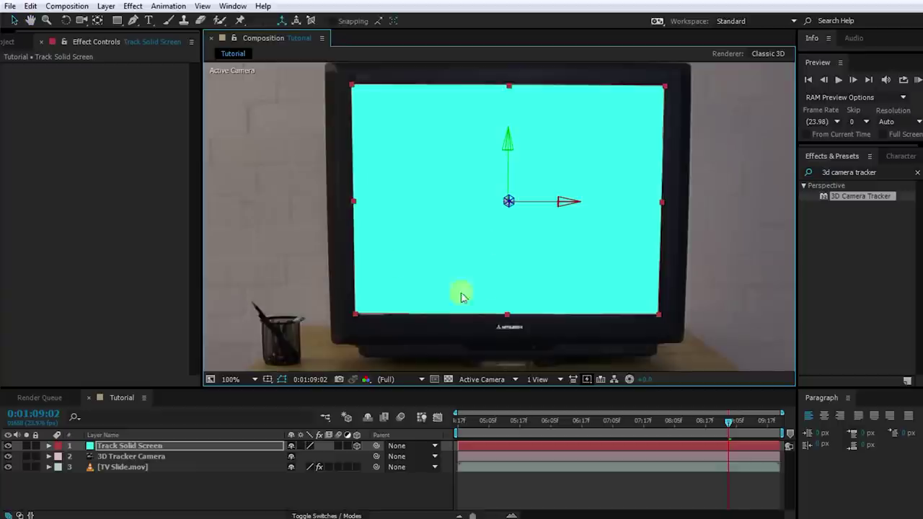
pyautogui.moveTo(507, 317); pyautogui.dragTo(507, 320)
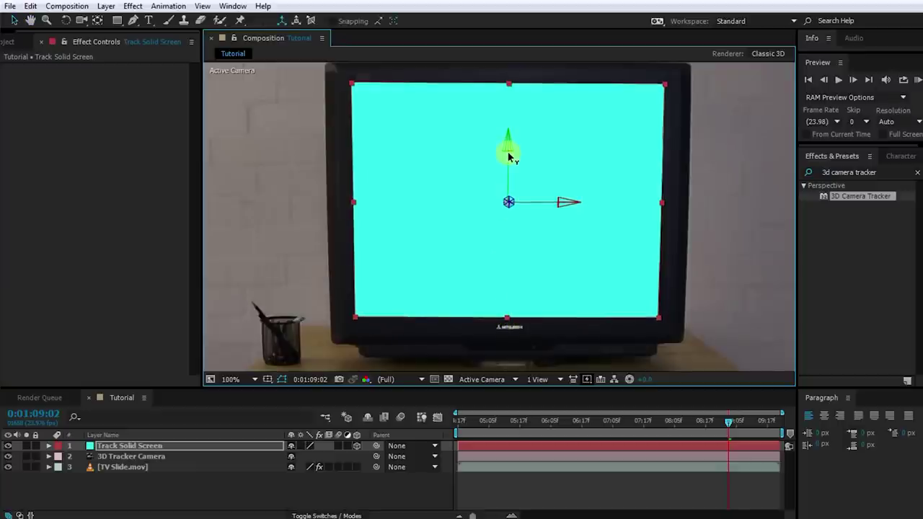
# Scrub back to 0:01:08:02 to check that the solid stays locked to the TV screen
pyautogui.click(624, 489)
pyautogui.hotkey('shift', '/')
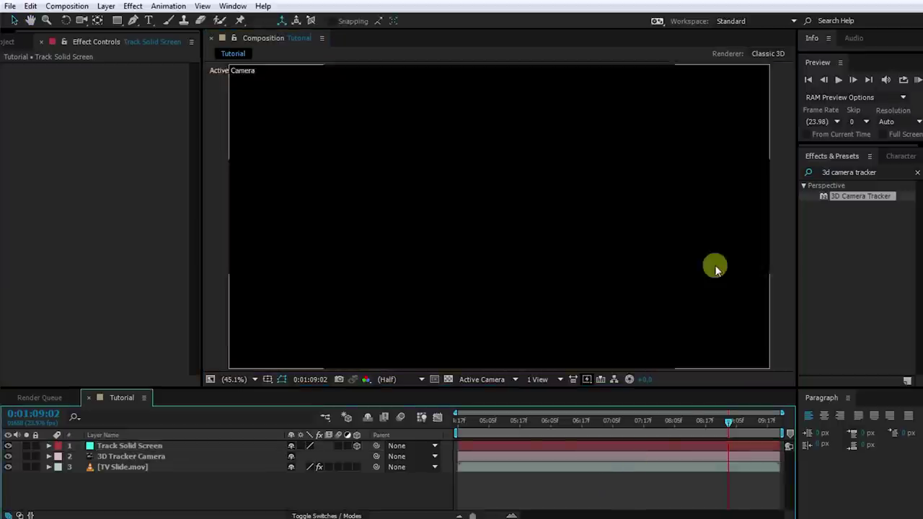
pyautogui.moveTo(730, 421); pyautogui.dragTo(662, 444)
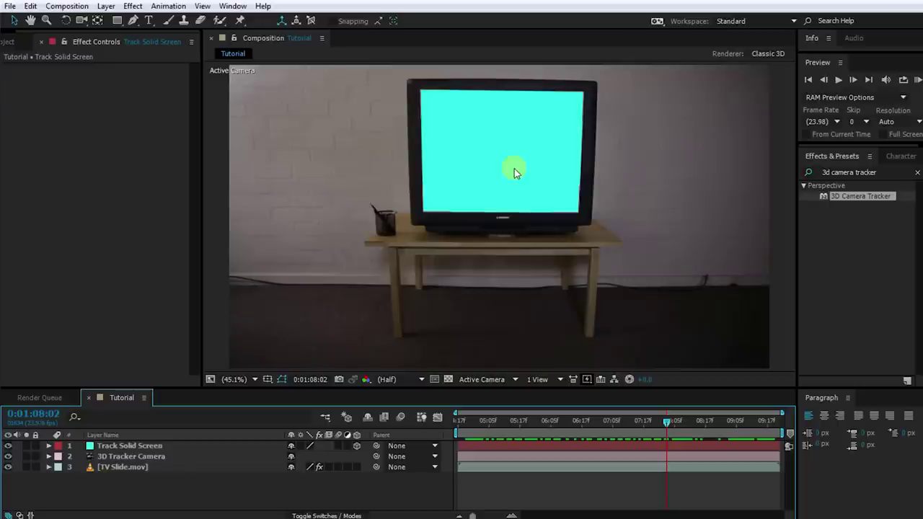
# Duplicate the Track Solid Screen layer and rename the copy TV Screen
pyautogui.click(9, 41)
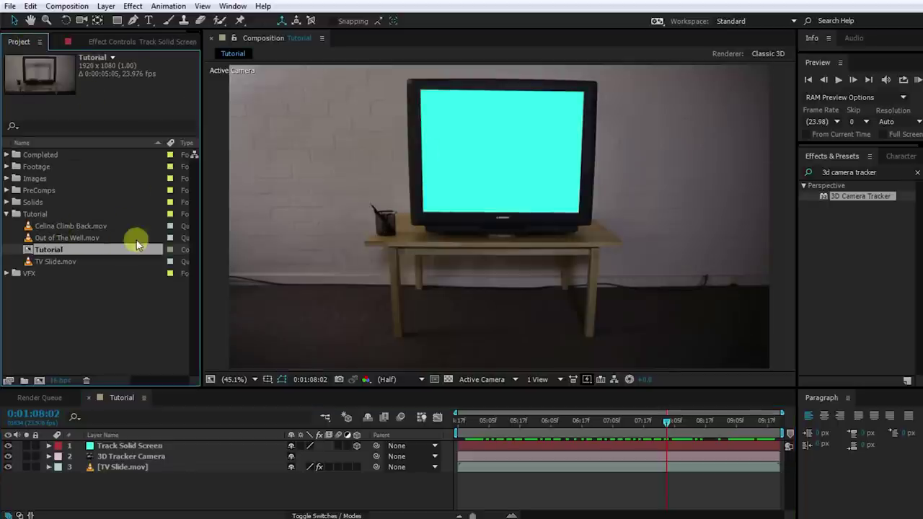
pyautogui.click(81, 237)
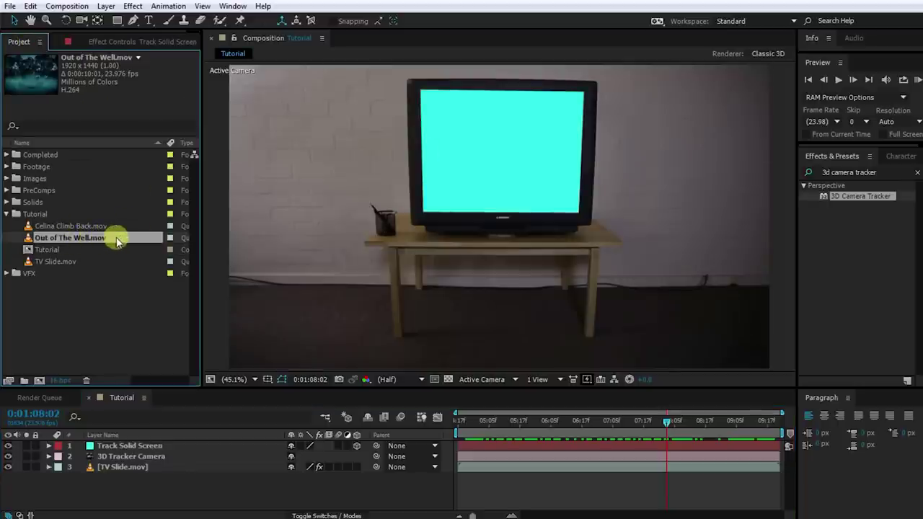
pyautogui.click(186, 447)
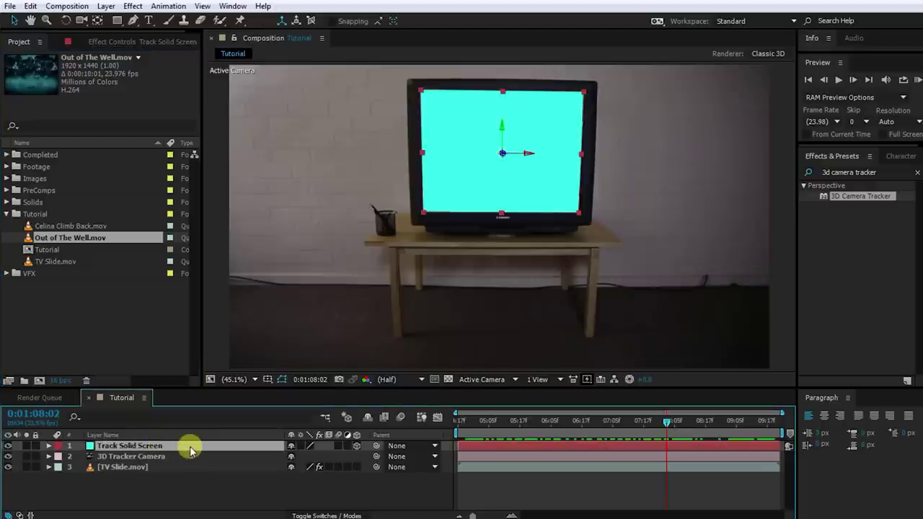
pyautogui.hotkey('ctrl', 'd')
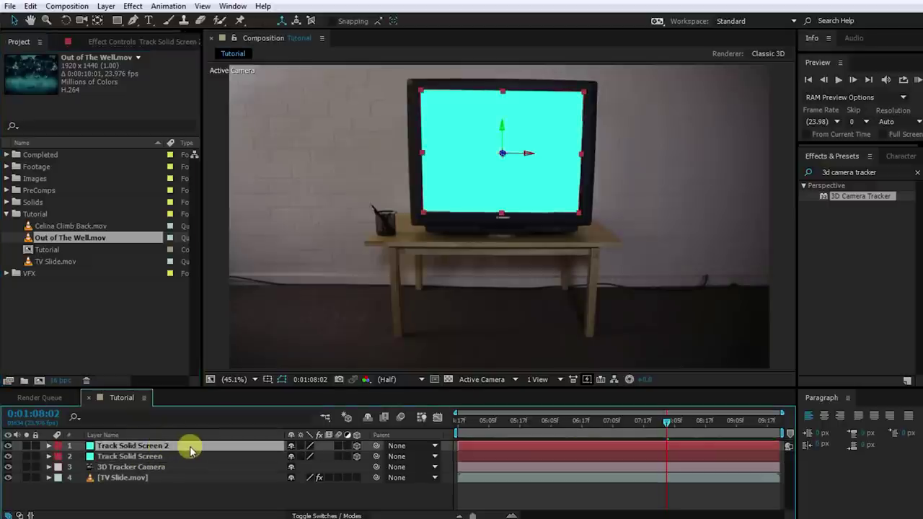
pyautogui.press('Return')
pyautogui.write('TV Screen')
pyautogui.press('Return')
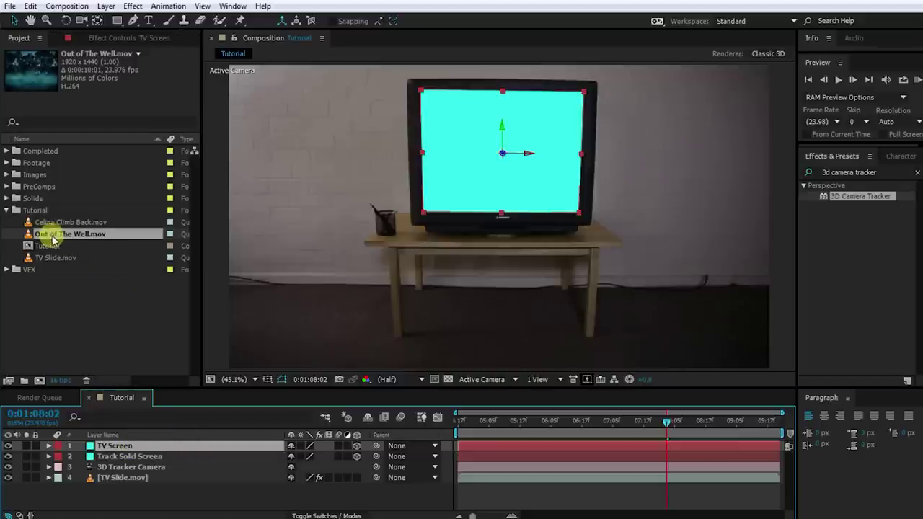
# Replace the TV Screen layer's source with Out of The Well.mov and scale it to fit the TV's screen opening
pyautogui.moveTo(63, 238); pyautogui.dragTo(113, 449)
pyautogui.moveTo(118, 448); pyautogui.dragTo(117, 448)
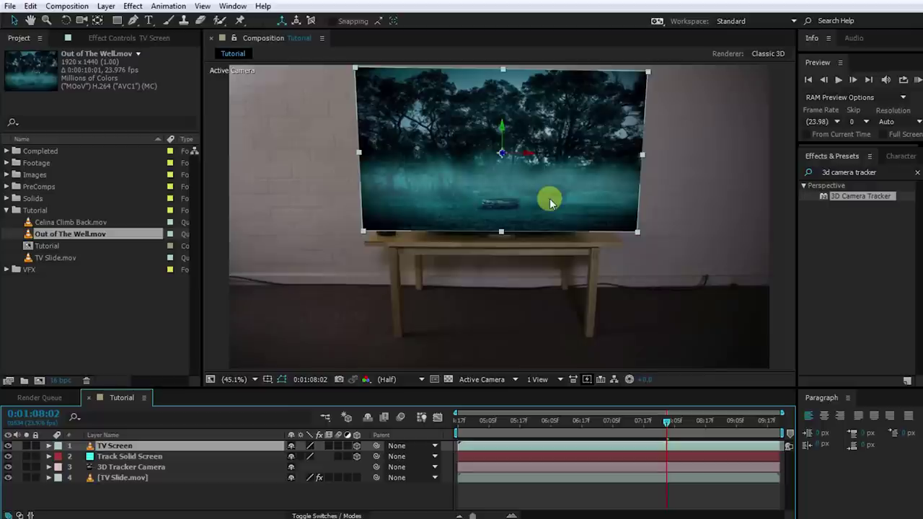
pyautogui.moveTo(643, 236); pyautogui.dragTo(583, 218)
# Preview the composition from its start and examine how the well footage meets the edges of the TV frame up close
pyautogui.click(666, 492)
pyautogui.moveTo(670, 422); pyautogui.dragTo(457, 423)
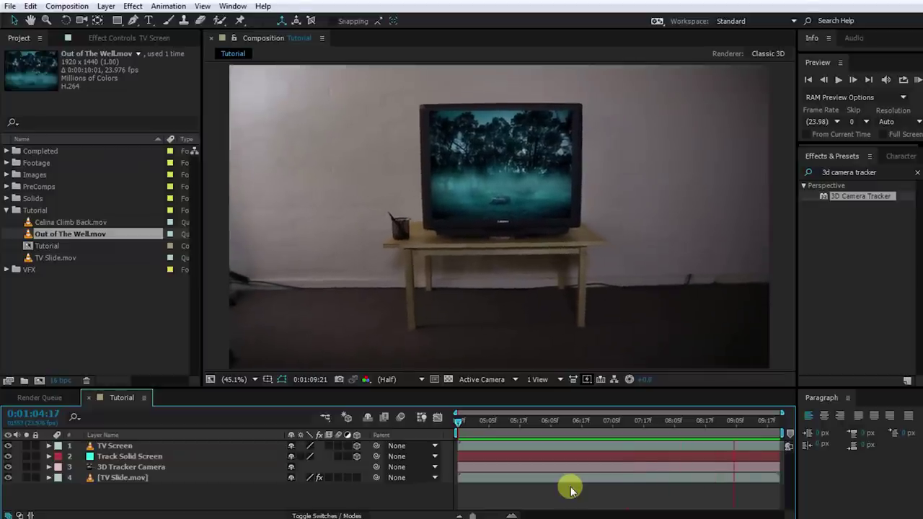
pyautogui.click(517, 165)
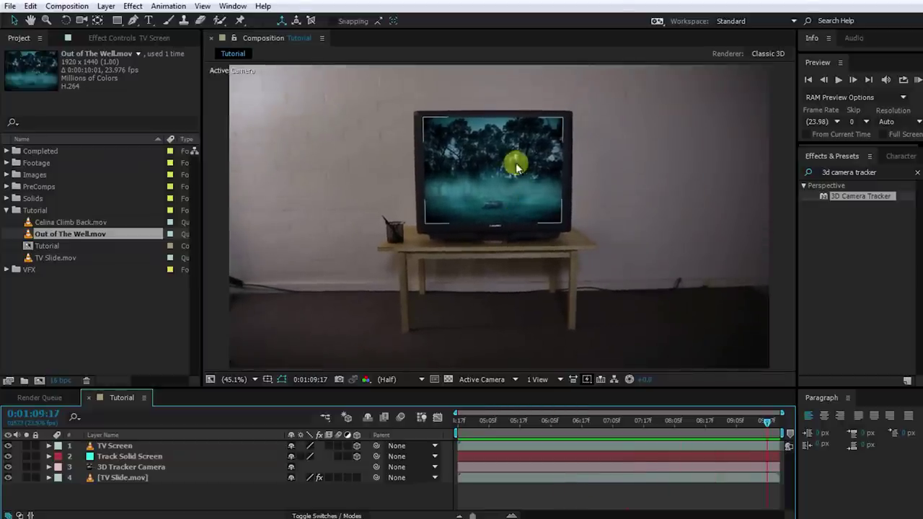
pyautogui.scroll(3, 493, 147)
pyautogui.press('h')
pyautogui.moveTo(493, 207); pyautogui.dragTo(497, 246)
pyautogui.click(324, 108)
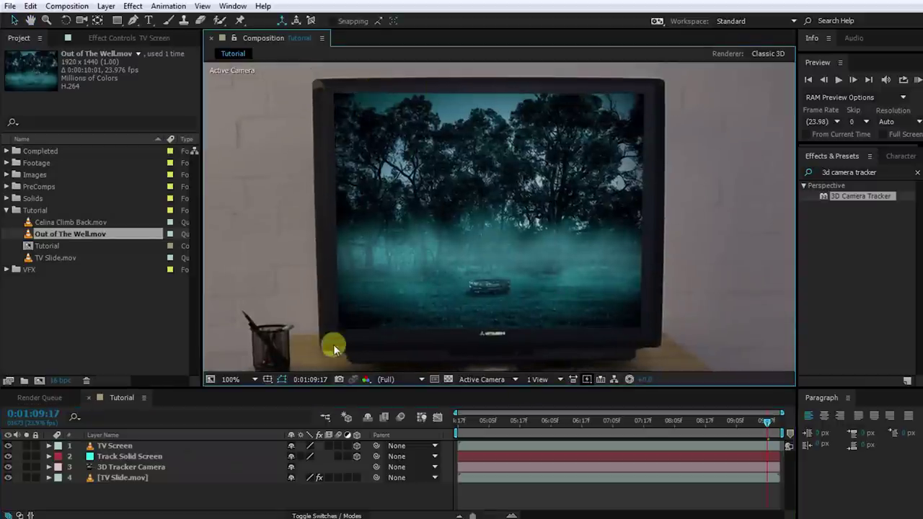
pyautogui.click(636, 250)
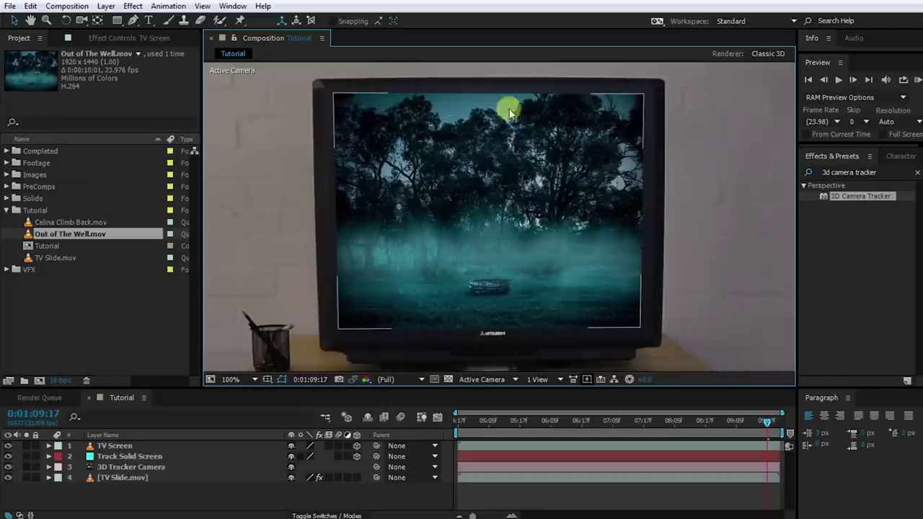
# Apply the Bulge effect to the TV Screen layer with horizontal radius 1263, vertical radius 1573 and bulge height 0.1
pyautogui.click(886, 169)
pyautogui.write('bulge')
pyautogui.moveTo(837, 174); pyautogui.dragTo(148, 449)
pyautogui.moveTo(117, 75); pyautogui.dragTo(686, 72)
pyautogui.moveTo(118, 85); pyautogui.dragTo(764, 29)
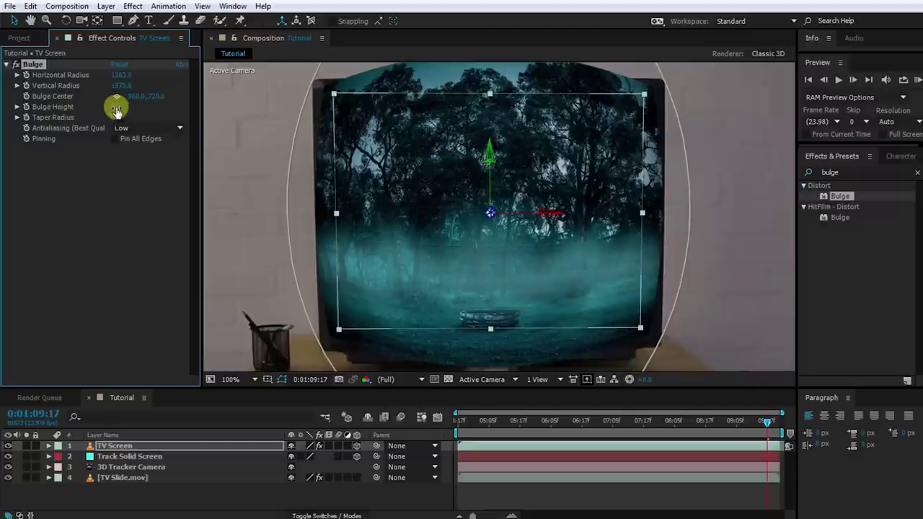
pyautogui.moveTo(116, 106); pyautogui.dragTo(116, 106)
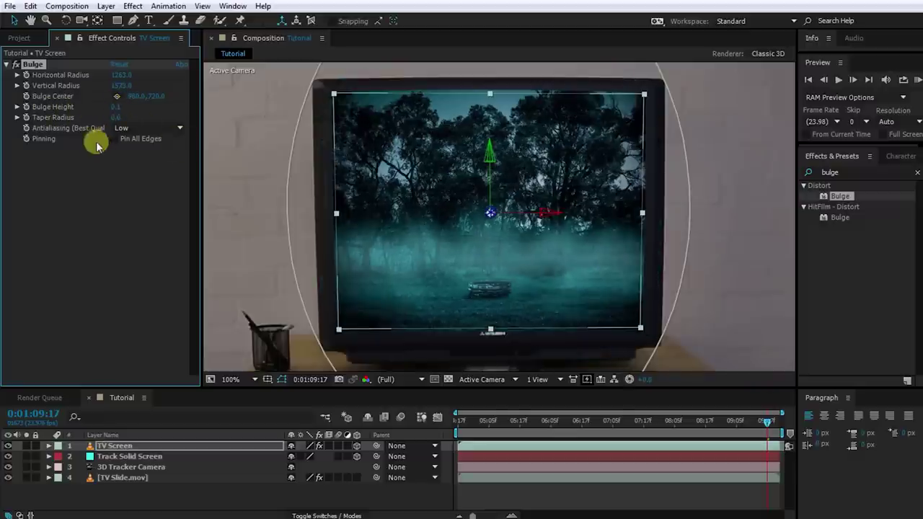
pyautogui.click(16, 67)
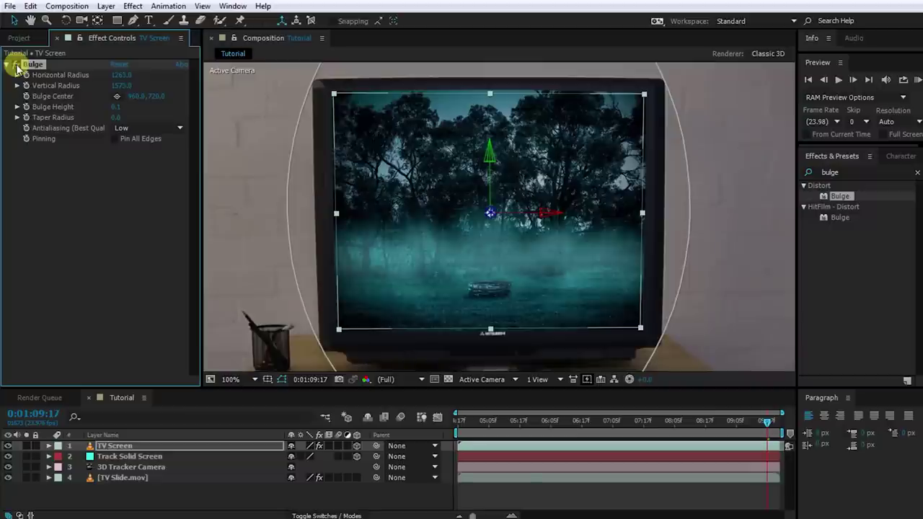
pyautogui.hotkey('shift', '/')
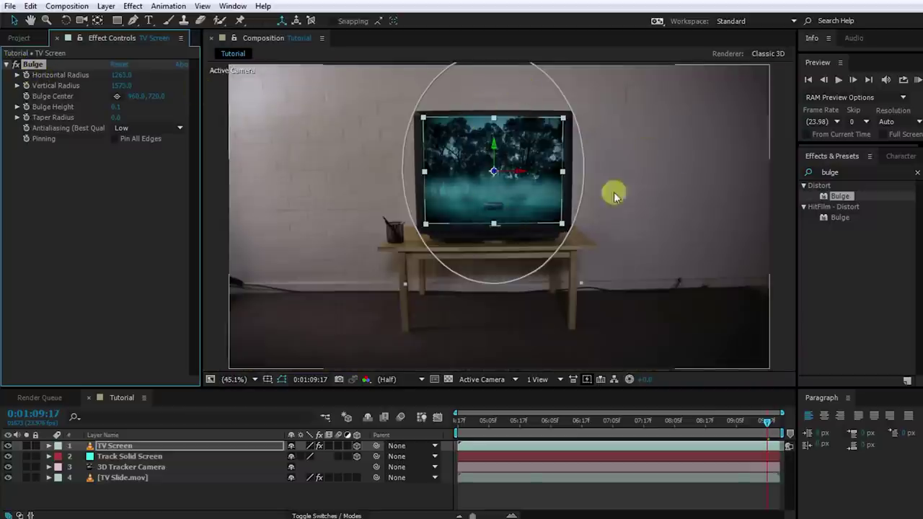
# Apply the Curves effect to the TV Screen layer and shape its RGB curve to lift the midtones and highlights
pyautogui.click(862, 173)
pyautogui.write('curves')
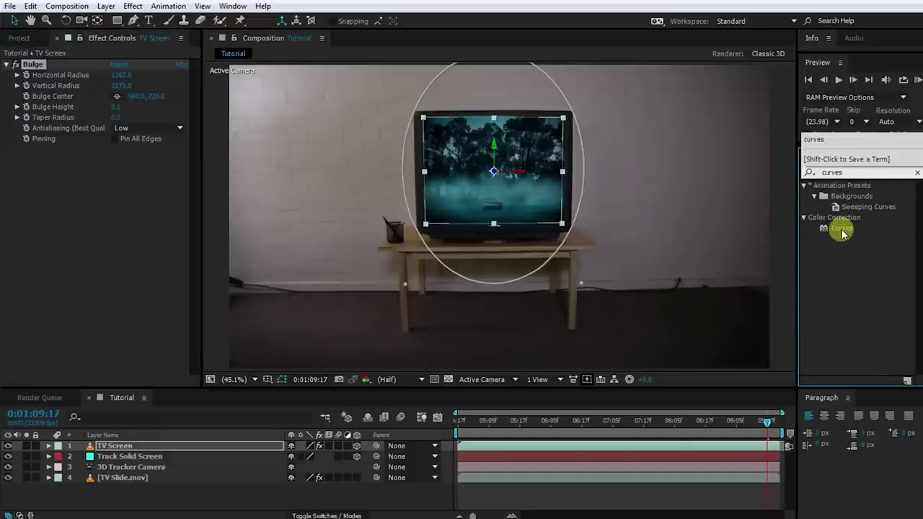
pyautogui.moveTo(841, 229); pyautogui.dragTo(94, 262)
pyautogui.moveTo(132, 238)
pyautogui.mouseDown()
pyautogui.moveTo(140, 229)
pyautogui.moveTo(128, 229)
pyautogui.mouseUp()
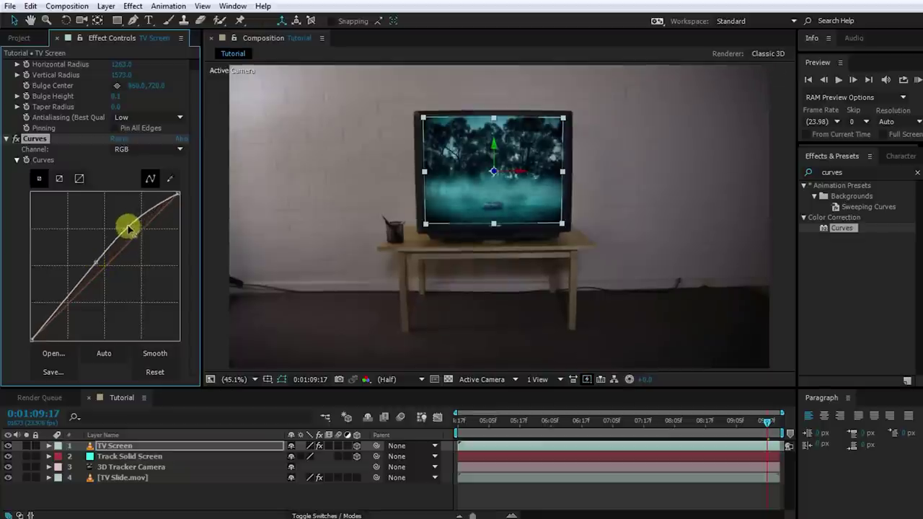
pyautogui.click(56, 314)
pyautogui.moveTo(95, 260); pyautogui.dragTo(93, 266)
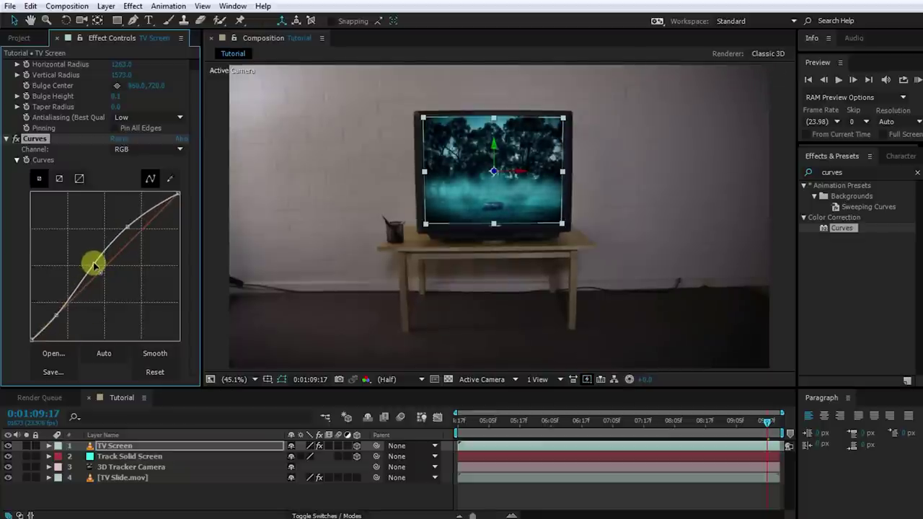
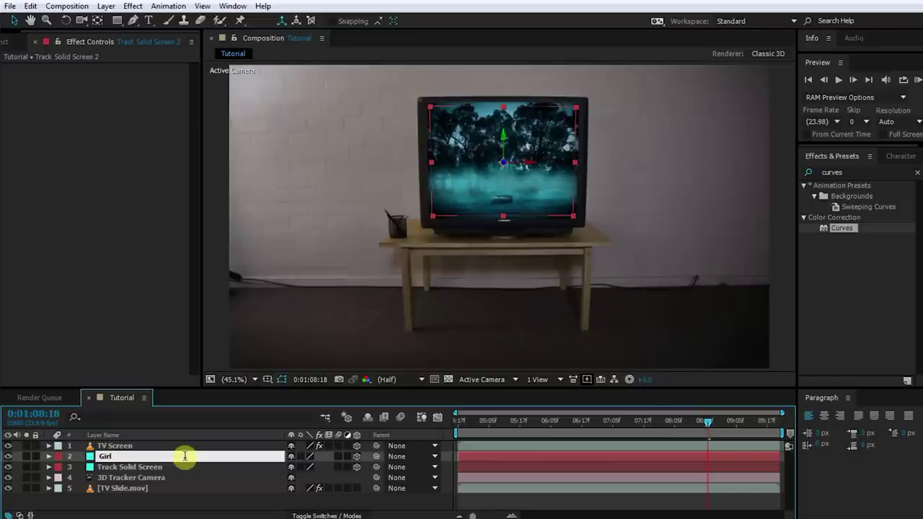
# Rename the Track Solid Screen 2 layer as Girl in the TV and move it above the TV Screen layer
pyautogui.write('he TV')
pyautogui.press('Return')
pyautogui.moveTo(185, 457); pyautogui.dragTo(181, 444)
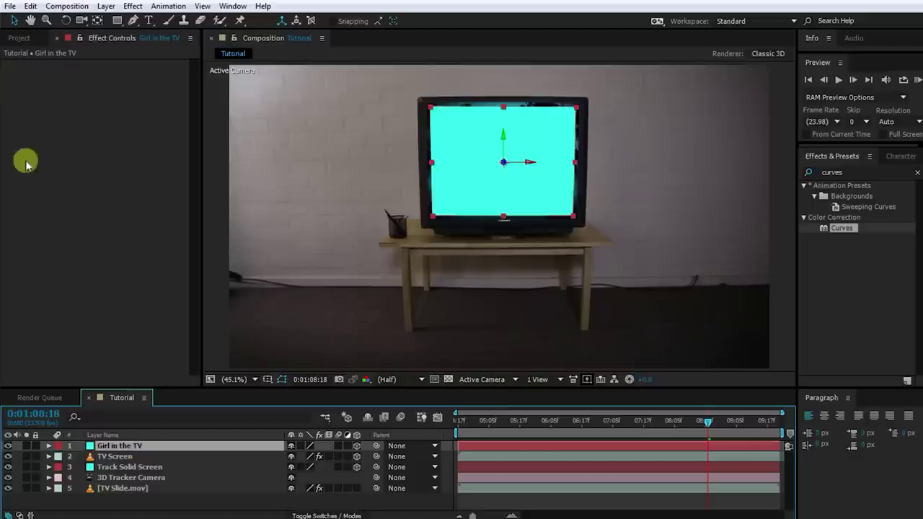
# Replace the Girl in the TV layer's source with Celina Climb Back.mov and scale the footage up beyond the TV's width
pyautogui.click(18, 37)
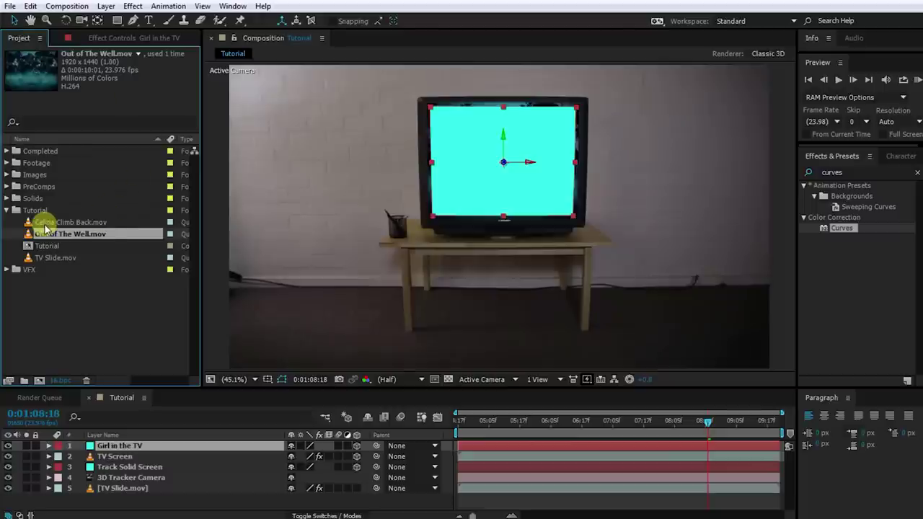
pyautogui.click(95, 223)
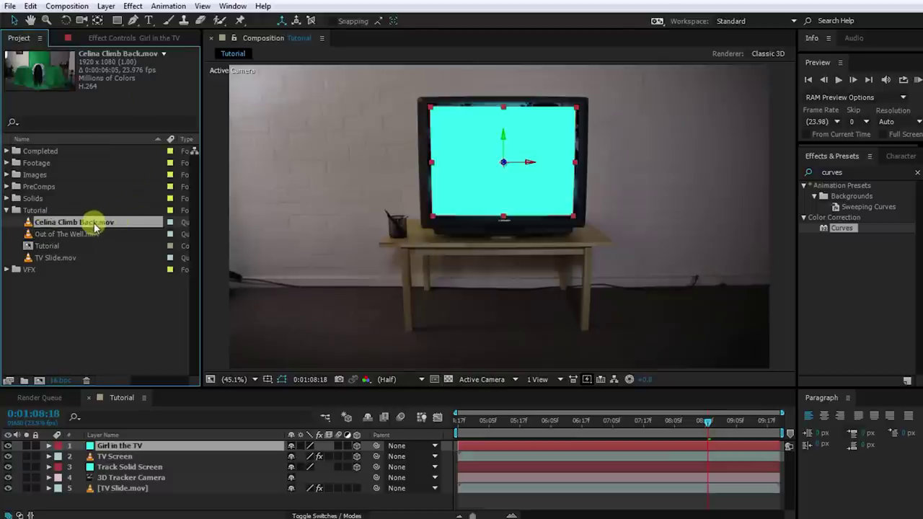
pyautogui.moveTo(95, 223); pyautogui.dragTo(114, 448)
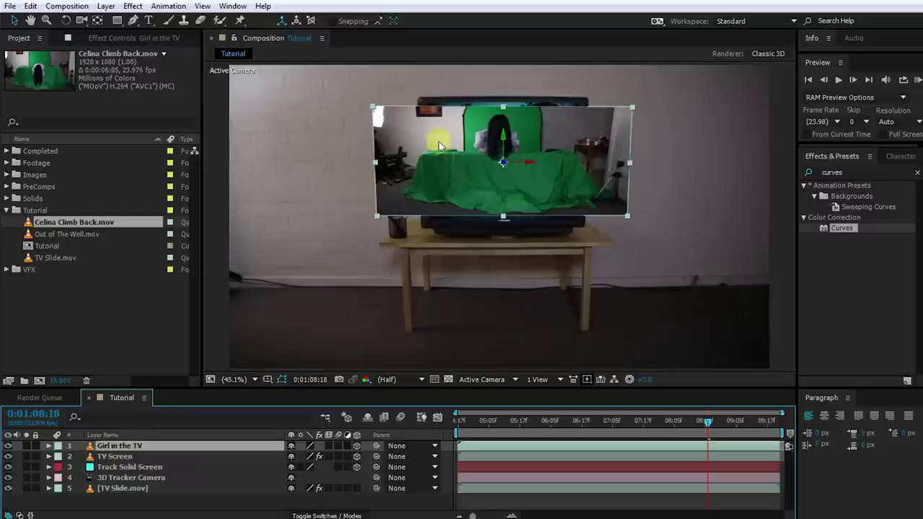
pyautogui.moveTo(628, 215); pyautogui.dragTo(678, 253)
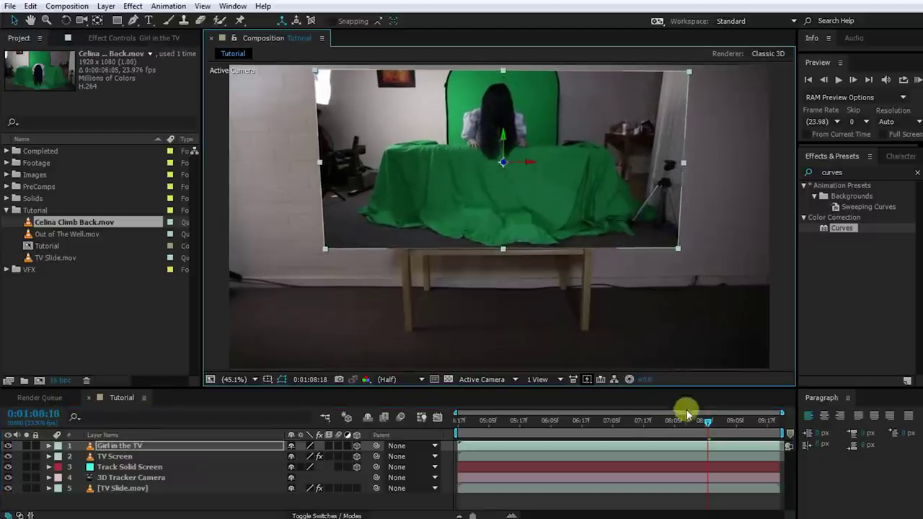
# Preview the green-screen footage from the composition's start and examine the direction of the girl's climb near the end
pyautogui.moveTo(707, 421); pyautogui.dragTo(461, 442)
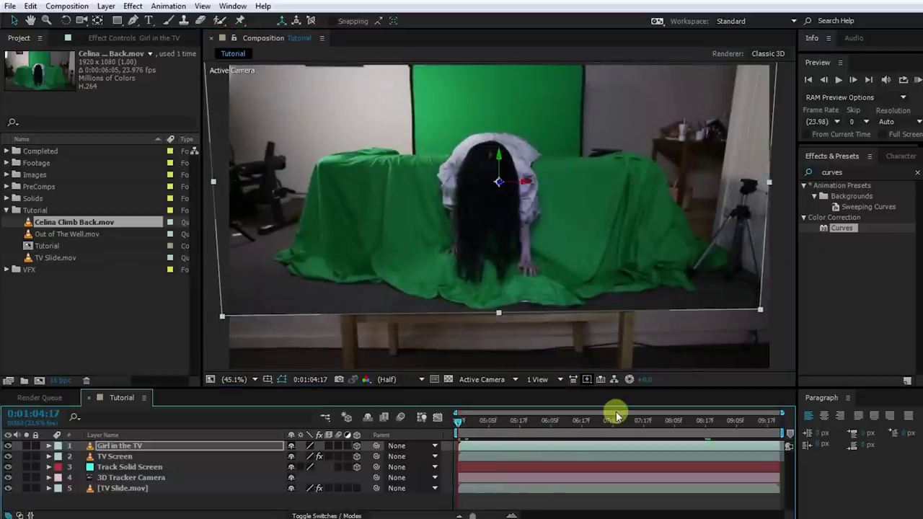
pyautogui.press('space')
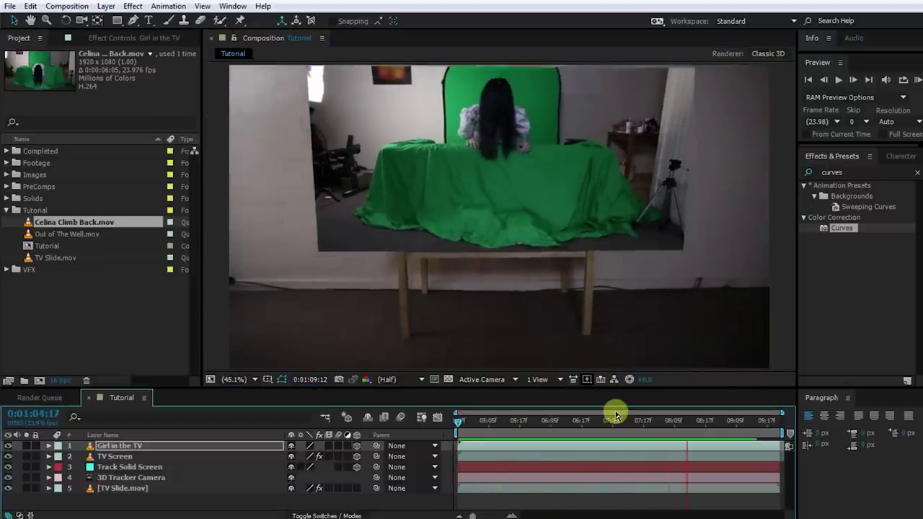
pyautogui.press('space')
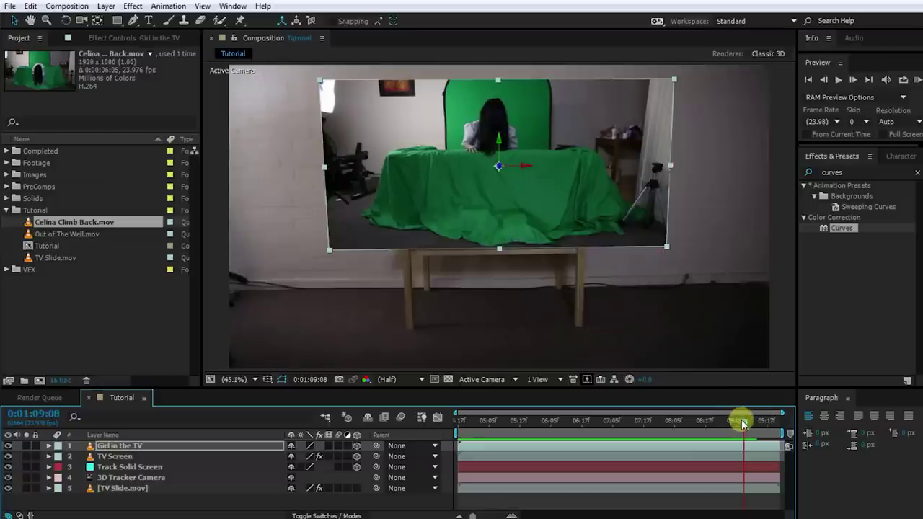
pyautogui.moveTo(745, 424); pyautogui.dragTo(723, 427)
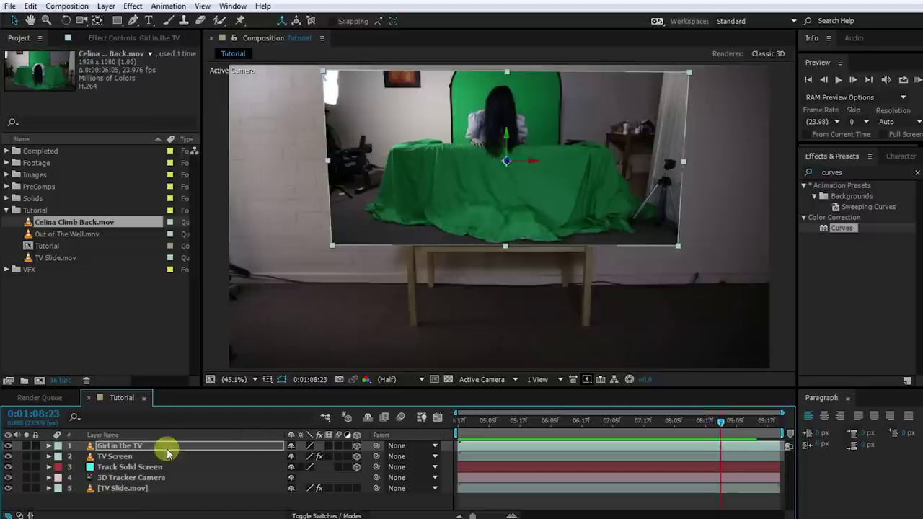
# Time-reverse the Girl in the TV layer and preview the composition from its start
pyautogui.rightClick(128, 448)
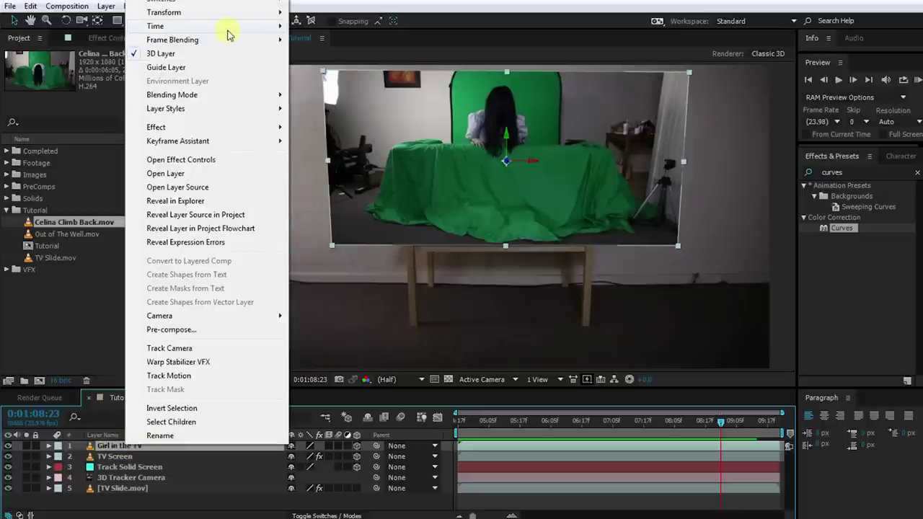
pyautogui.moveTo(228, 27)
pyautogui.click(374, 40)
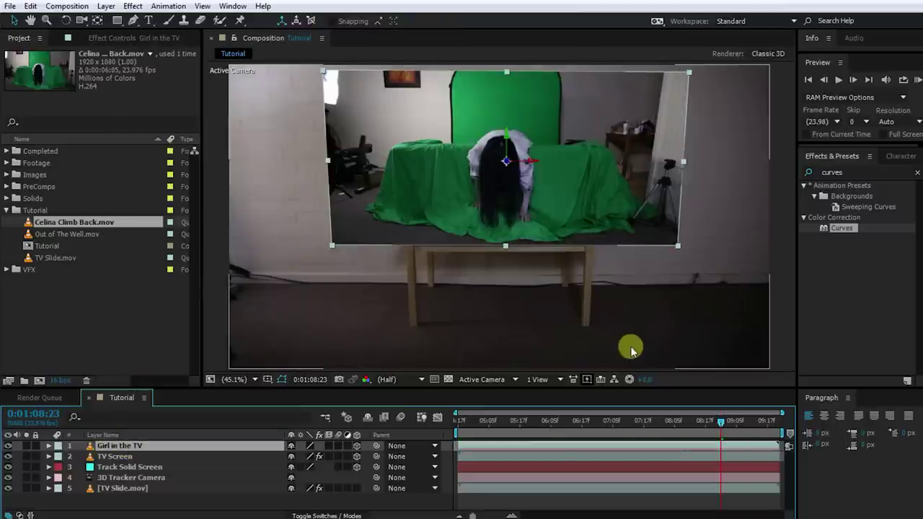
pyautogui.moveTo(639, 421); pyautogui.dragTo(462, 429)
pyautogui.press('space')
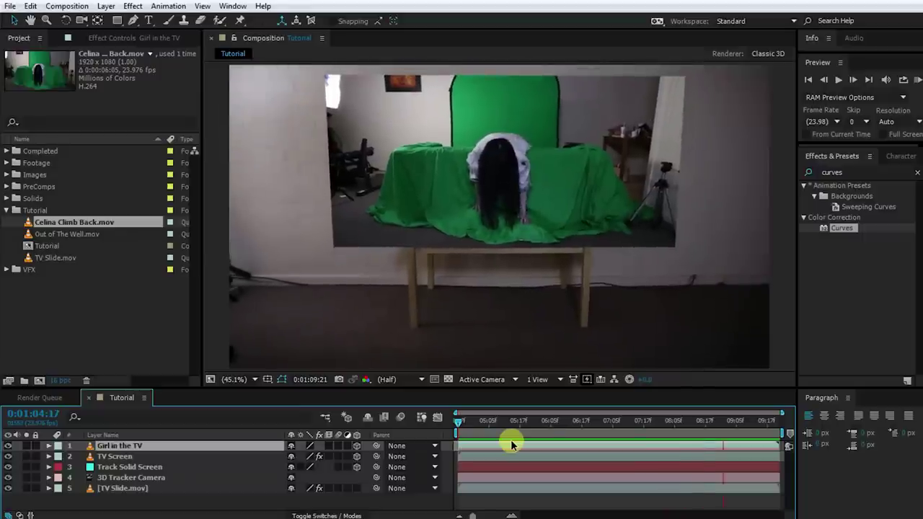
pyautogui.press('space')
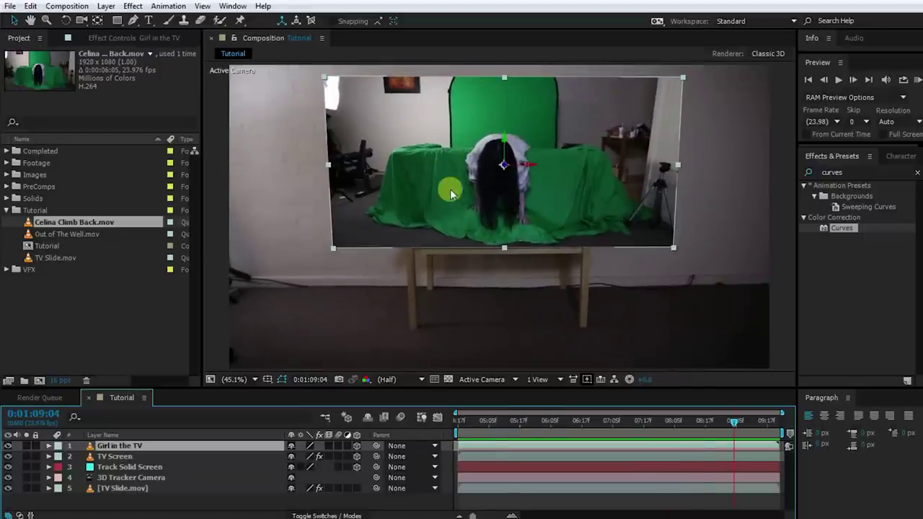
# Draw a closed Pen tool mask around the girl and the green screen on the Girl in the TV layer
pyautogui.click(133, 20)
pyautogui.click(555, 228)
pyautogui.click(552, 156)
pyautogui.click(552, 129)
pyautogui.click(551, 90)
pyautogui.click(528, 78)
pyautogui.click(456, 146)
pyautogui.click(449, 174)
pyautogui.click(445, 223)
pyautogui.click(471, 232)
pyautogui.click(503, 240)
pyautogui.click(555, 228)
# Adjust the mask's side points so they enclose the girl's arms, checking the outline at 0:01:07:10 and 0:01:06:20
pyautogui.moveTo(747, 438); pyautogui.dragTo(623, 431)
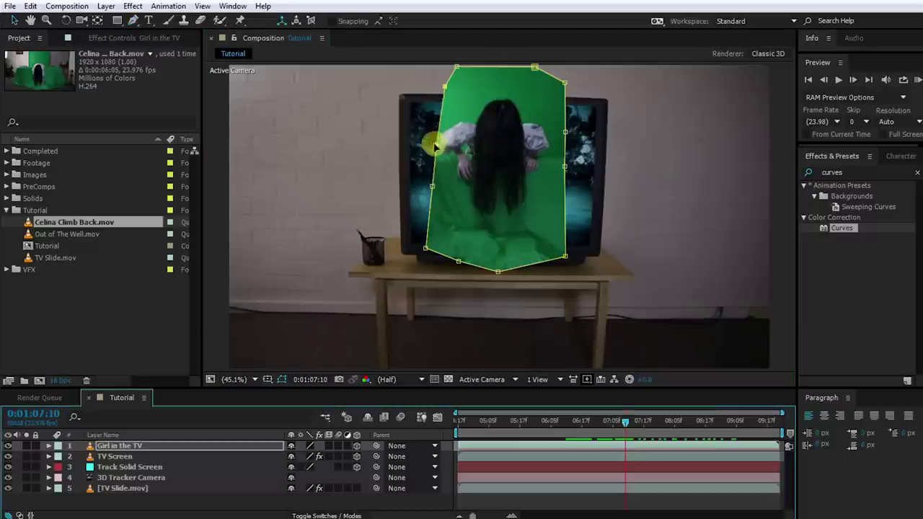
pyautogui.moveTo(432, 186); pyautogui.dragTo(437, 176)
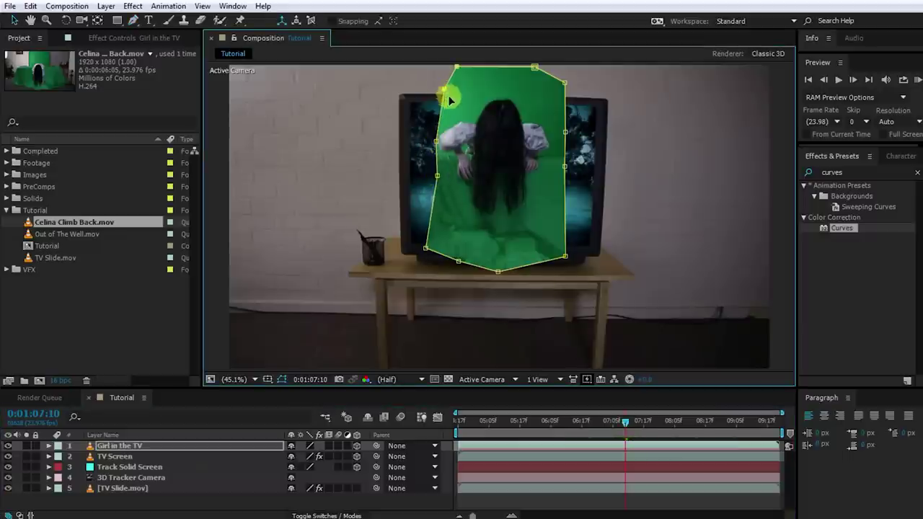
pyautogui.moveTo(629, 423); pyautogui.dragTo(591, 425)
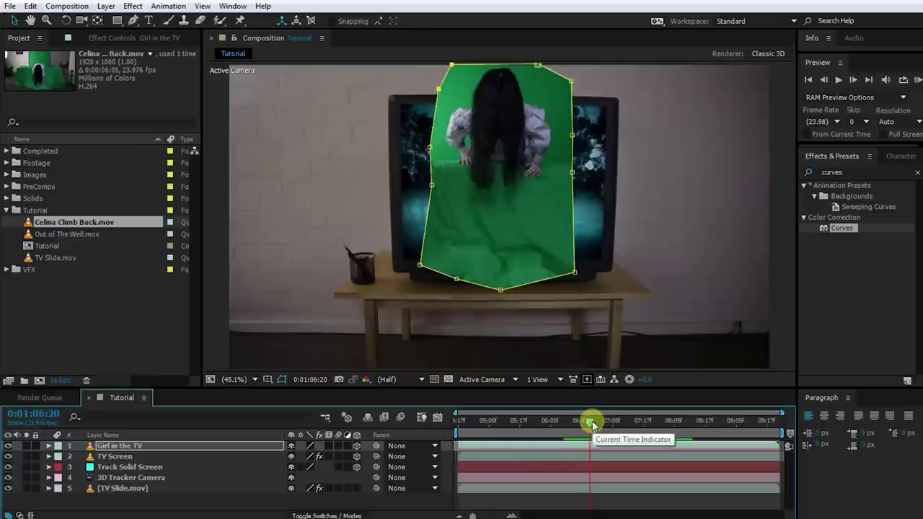
pyautogui.click(508, 274)
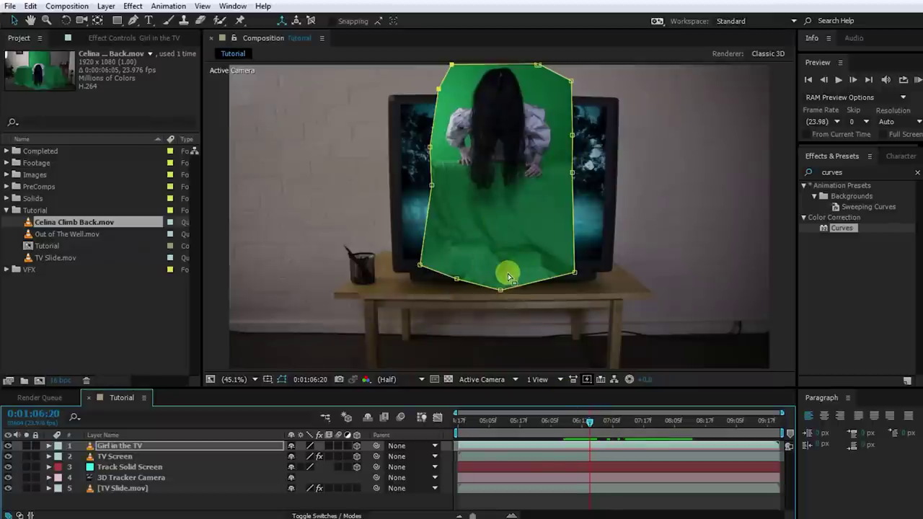
# Apply the Keylight (1.2) effect to the Girl in the TV layer and sample the green backdrop as its Screen Colour
pyautogui.click(859, 170)
pyautogui.write('keylight')
pyautogui.moveTo(852, 228); pyautogui.dragTo(140, 441)
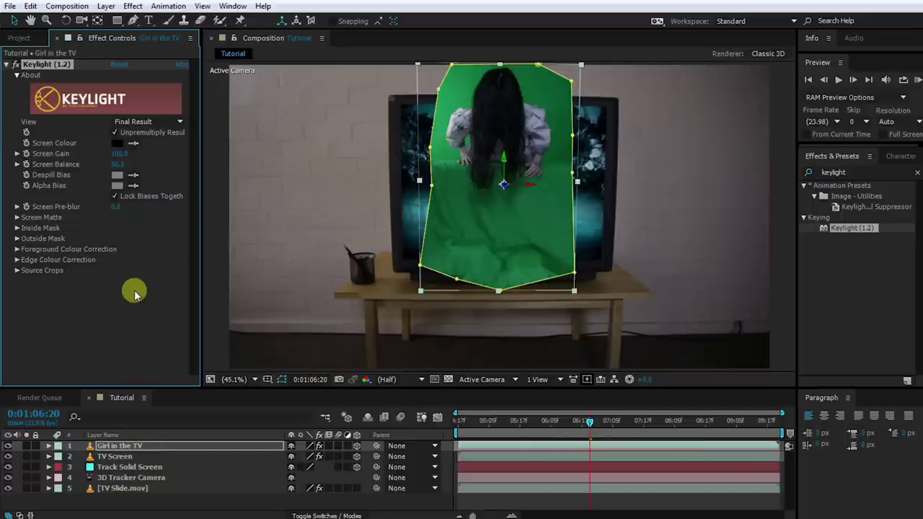
pyautogui.click(134, 144)
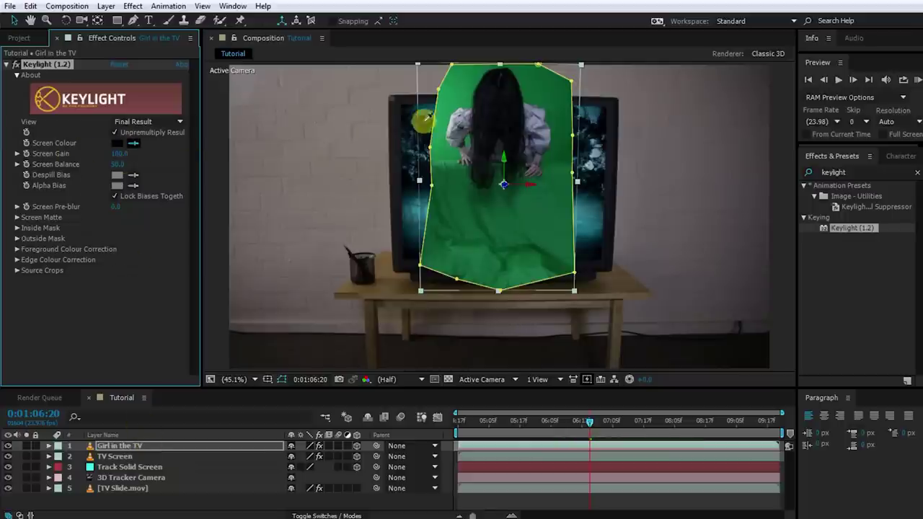
pyautogui.click(467, 83)
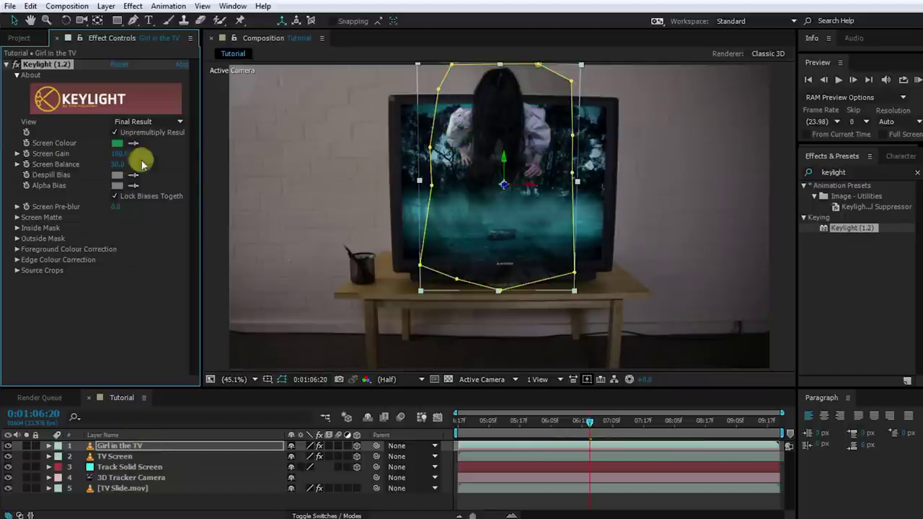
# Using the Screen Matte view, set Keylight's Clip Black to 50 and Clip White to 77, and restore the Final Result view
pyautogui.click(165, 122)
pyautogui.click(153, 190)
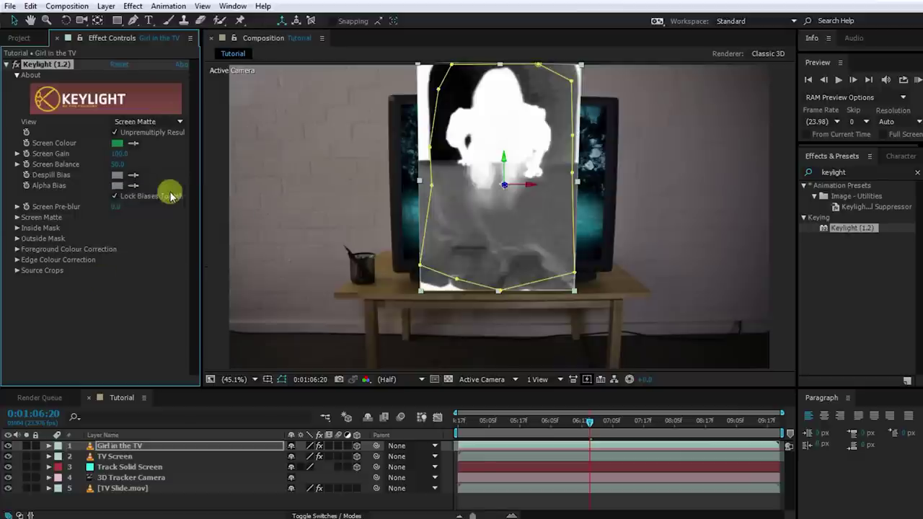
pyautogui.click(16, 217)
pyautogui.moveTo(114, 230)
pyautogui.mouseDown()
pyautogui.moveTo(142, 228)
pyautogui.moveTo(114, 241)
pyautogui.moveTo(117, 226)
pyautogui.moveTo(114, 238)
pyautogui.mouseUp()
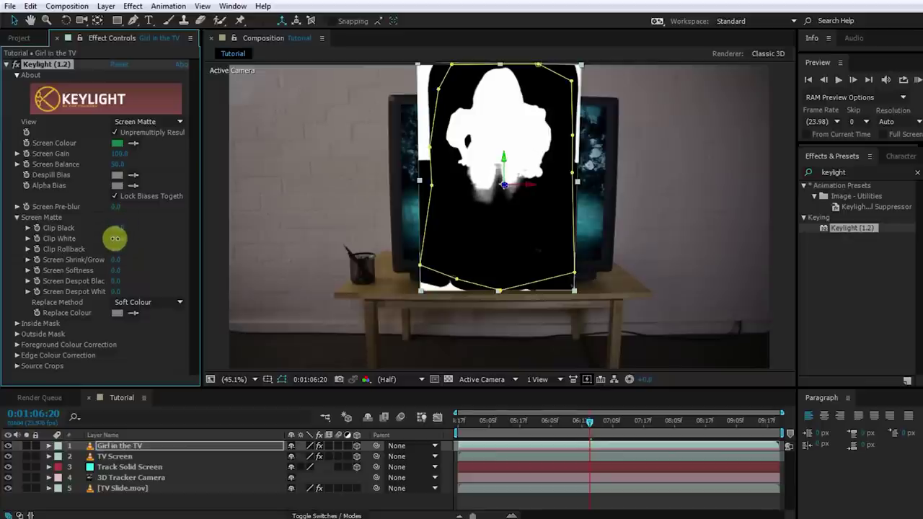
pyautogui.click(148, 122)
pyautogui.click(159, 270)
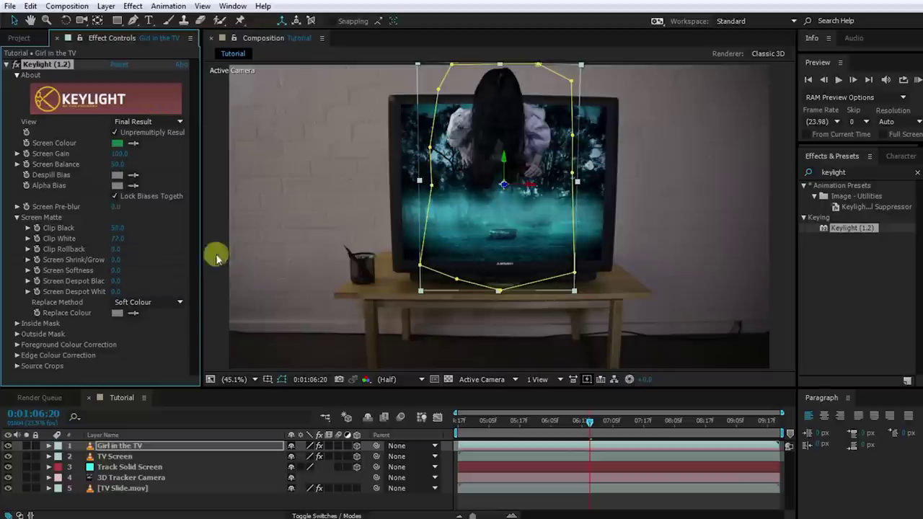
# Move the Girl in the TV layer down to the TV's lower edge, enlarge it slightly and refine its position at 0:01:04:17
pyautogui.moveTo(502, 110); pyautogui.dragTo(505, 197)
pyautogui.moveTo(588, 157); pyautogui.dragTo(599, 127)
pyautogui.moveTo(519, 198); pyautogui.dragTo(519, 211)
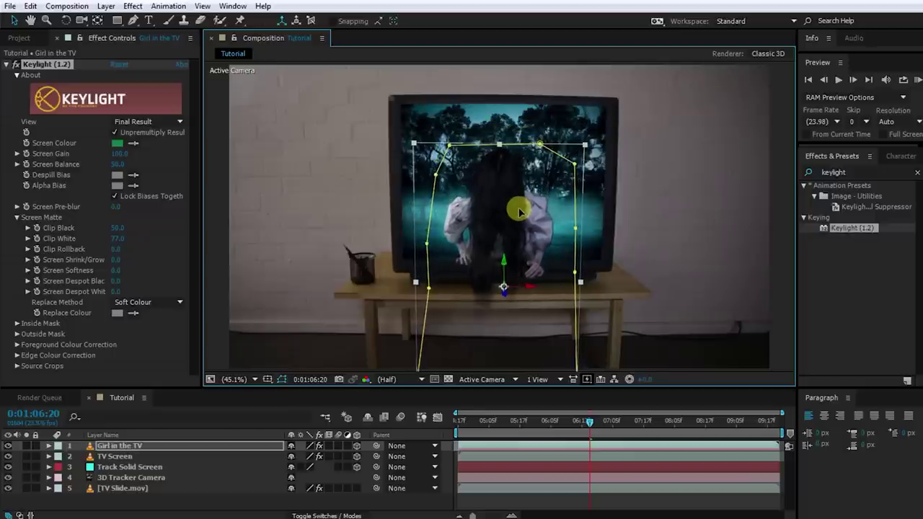
pyautogui.moveTo(591, 421); pyautogui.dragTo(454, 438)
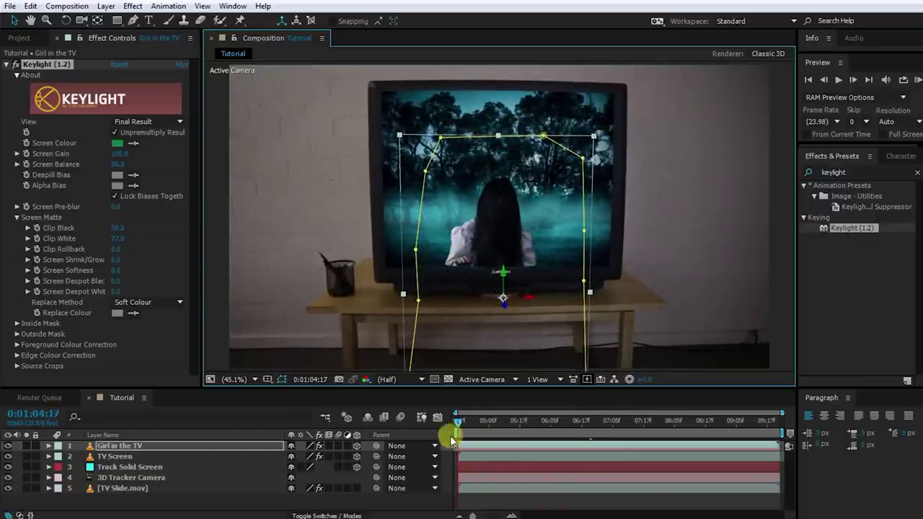
pyautogui.scroll(3, 495, 303)
pyautogui.moveTo(520, 207); pyautogui.dragTo(490, 245)
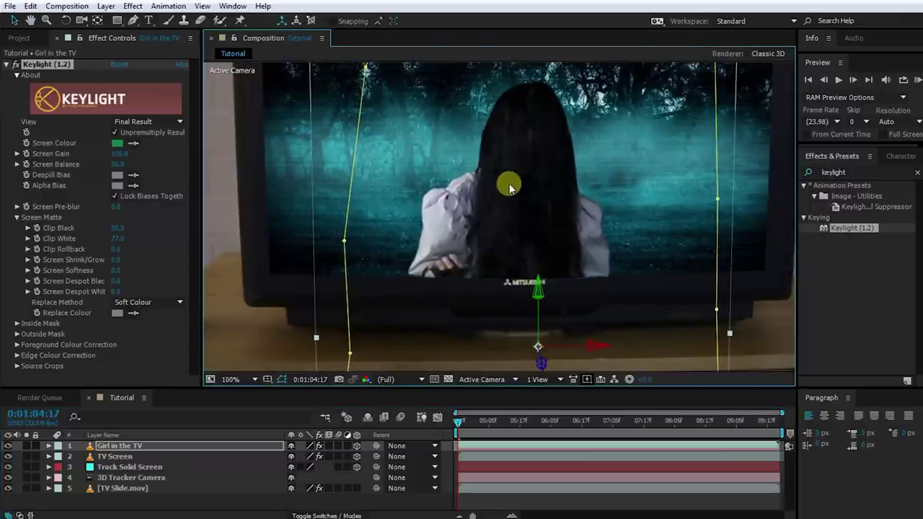
# Preview the composition to check the keyed girl's placement as she climbs out of the TV
pyautogui.hotkey('shift', '/')
pyautogui.click(477, 499)
pyautogui.press('space')
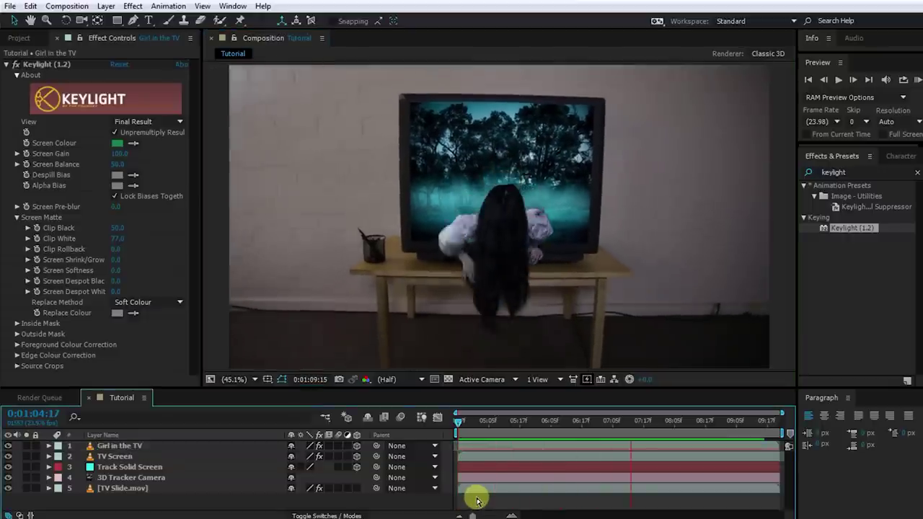
pyautogui.press('space')
# At 0:01:09:03, scale the Girl in the TV layer up further and reposition it over the TV's lower edge
pyautogui.moveTo(712, 423); pyautogui.dragTo(731, 423)
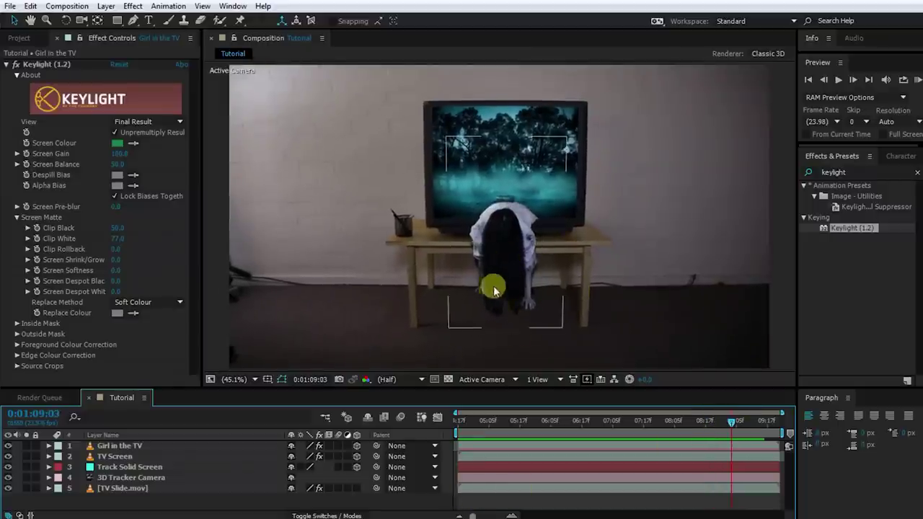
pyautogui.click(511, 241)
pyautogui.moveTo(574, 132); pyautogui.dragTo(596, 105)
pyautogui.moveTo(473, 282); pyautogui.dragTo(495, 232)
# Examine the enlarged girl against the TV frame at the composition's start and replay the climb from there
pyautogui.press('space')
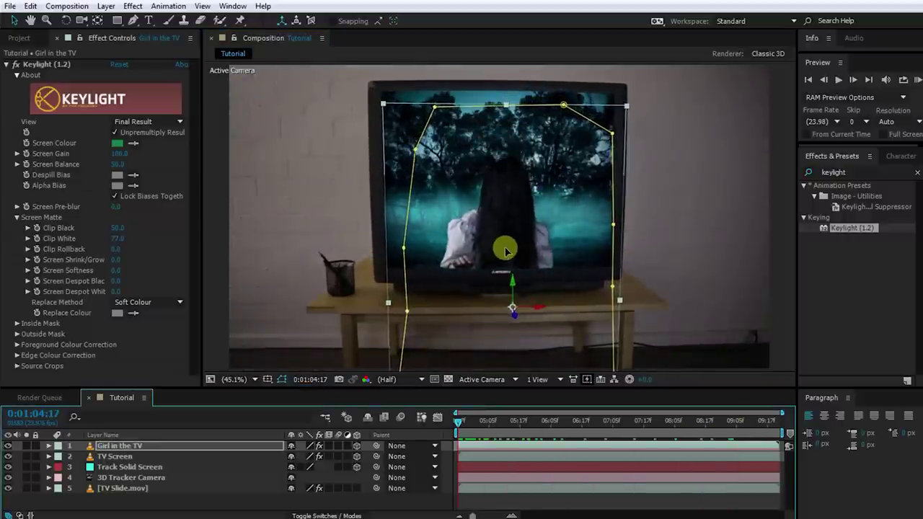
pyautogui.scroll(1, 505, 251)
pyautogui.moveTo(507, 252); pyautogui.dragTo(552, 264)
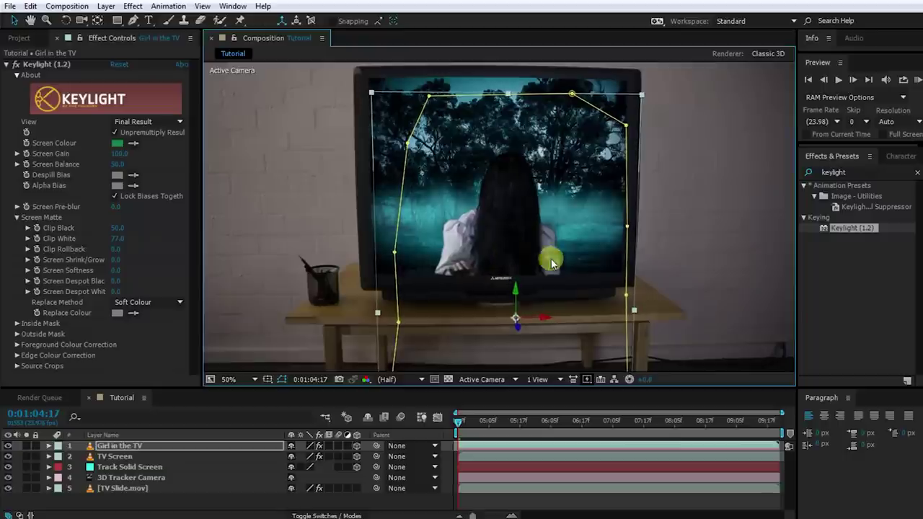
pyautogui.scroll(-1, 564, 266)
pyautogui.click(501, 499)
pyautogui.press('space')
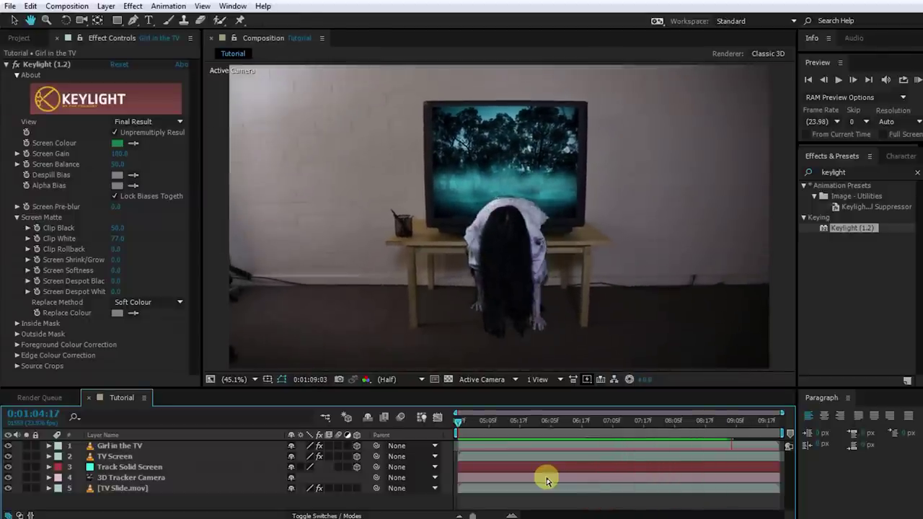
# Shift the Girl in the TV layer's timing so the girl appears inside the TV screen at 0:01:04:17
pyautogui.moveTo(728, 429)
pyautogui.mouseDown()
pyautogui.moveTo(458, 435)
pyautogui.moveTo(478, 427)
pyautogui.moveTo(471, 444)
pyautogui.moveTo(492, 444)
pyautogui.mouseUp()
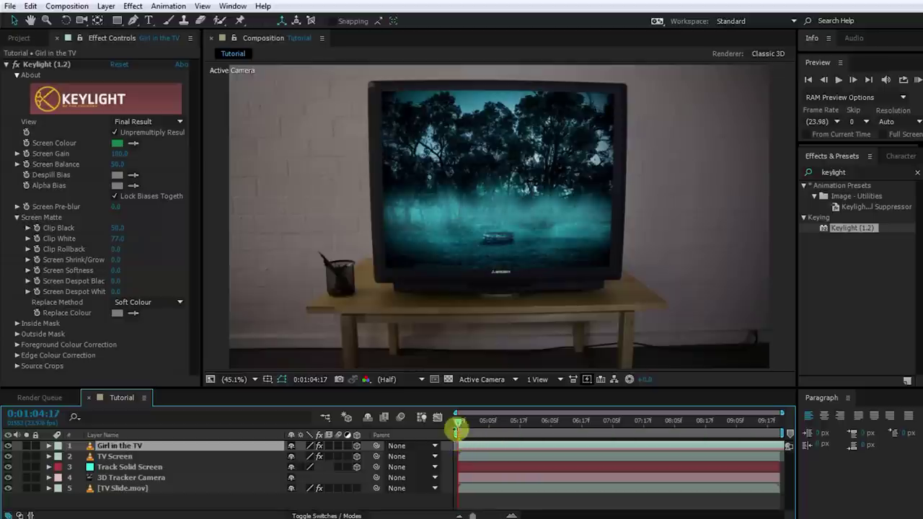
pyautogui.moveTo(457, 425)
pyautogui.mouseDown()
pyautogui.moveTo(472, 422)
pyautogui.moveTo(443, 418)
pyautogui.mouseUp()
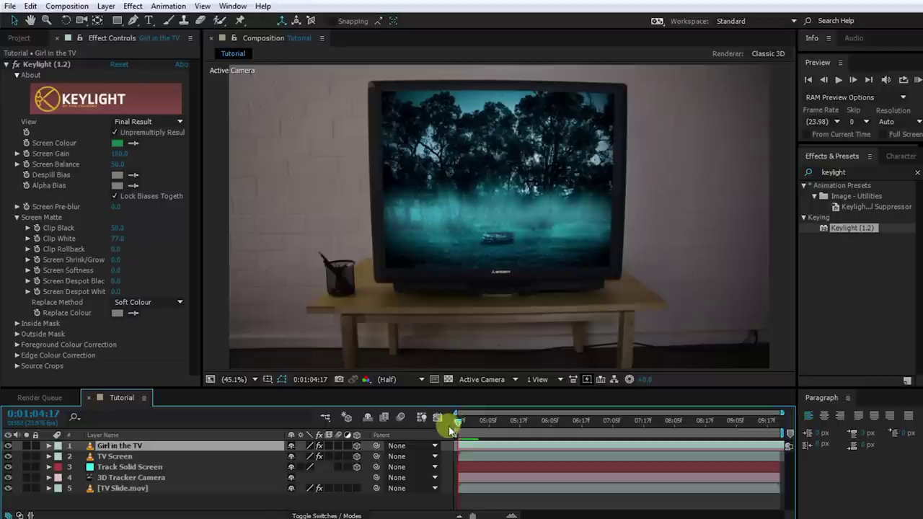
pyautogui.moveTo(464, 451)
pyautogui.mouseDown()
pyautogui.moveTo(469, 429)
pyautogui.moveTo(637, 445)
pyautogui.moveTo(583, 428)
pyautogui.moveTo(458, 440)
pyautogui.mouseUp()
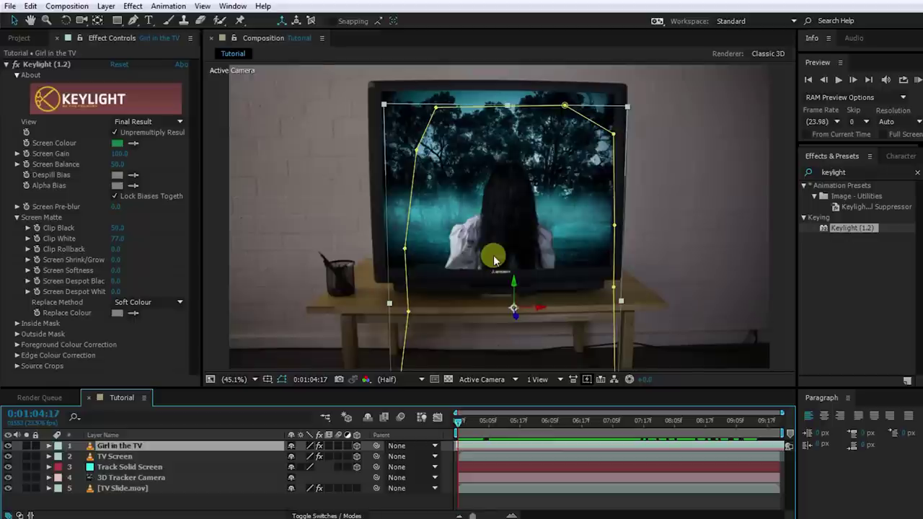
# Apply the Curves effect to the Girl in the TV layer and lower the RGB midtones to darken her
pyautogui.click(862, 173)
pyautogui.write('curves')
pyautogui.doubleClick(840, 228)
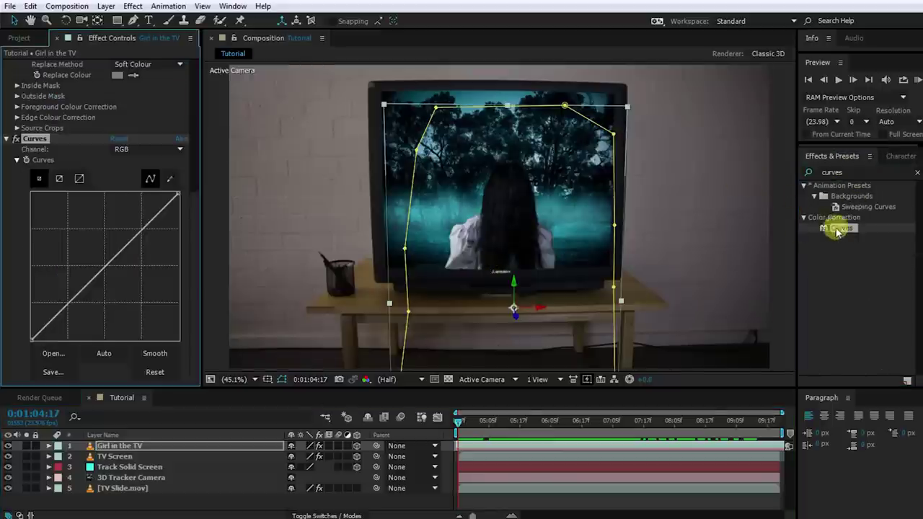
pyautogui.moveTo(107, 267); pyautogui.dragTo(114, 276)
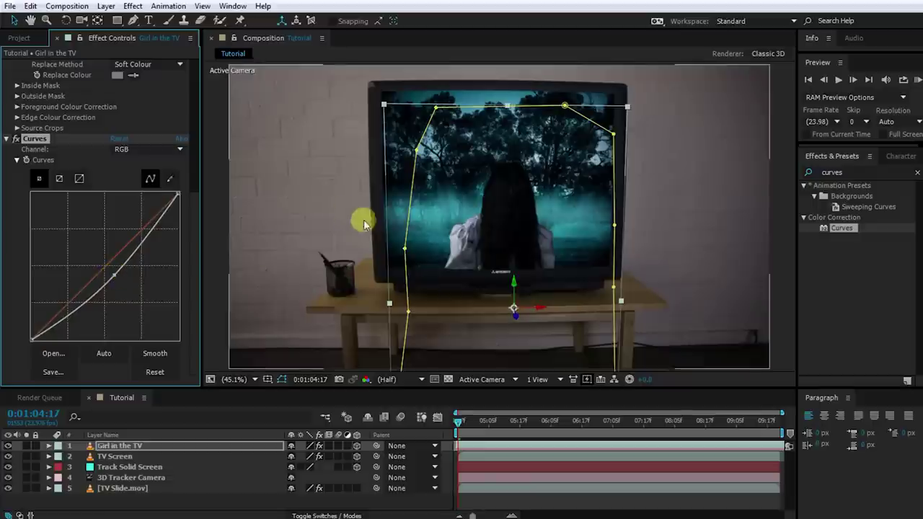
# Raise the Blue and Green curves on the girl for a teal tint and pull her RGB curve down further
pyautogui.click(171, 149)
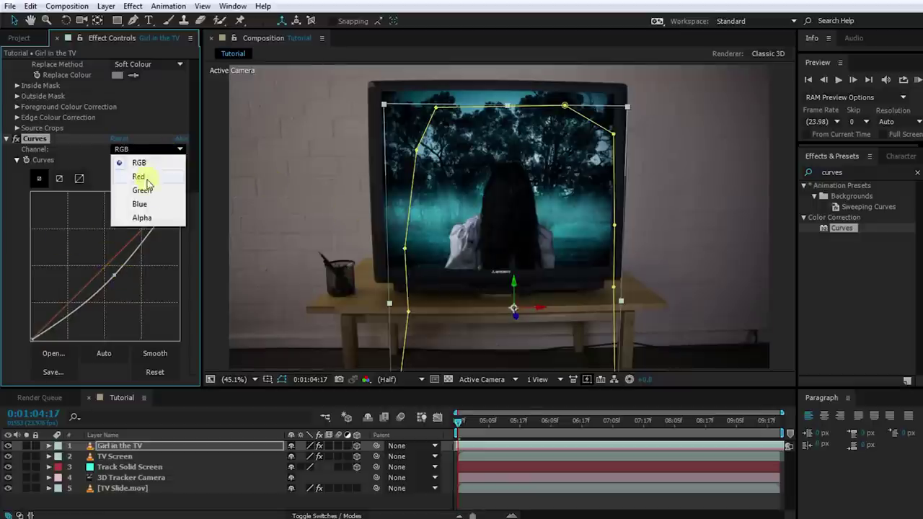
pyautogui.click(137, 207)
pyautogui.moveTo(120, 264); pyautogui.dragTo(84, 267)
pyautogui.click(173, 150)
pyautogui.click(148, 196)
pyautogui.click(105, 266)
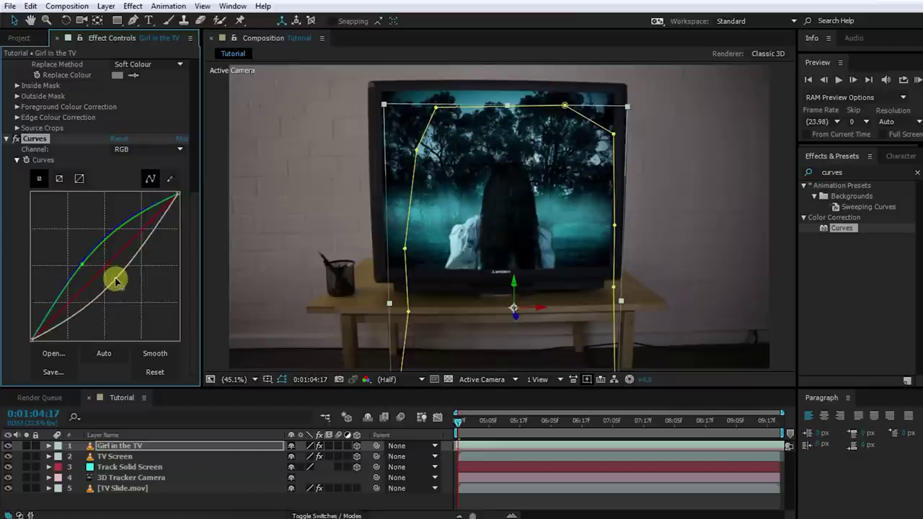
pyautogui.moveTo(113, 275); pyautogui.dragTo(119, 285)
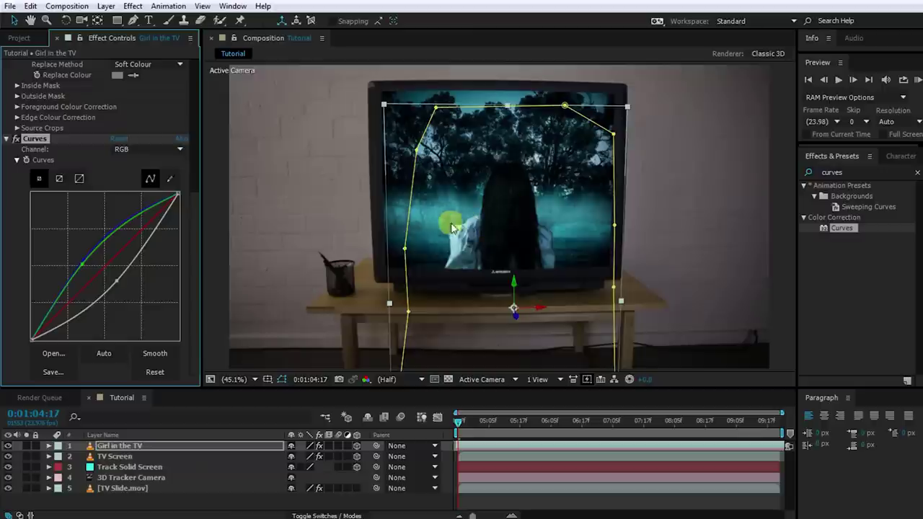
# Apply the 4-Color Gradient effect to the Girl in the TV layer
pyautogui.doubleClick(852, 172)
pyautogui.write('gradient')
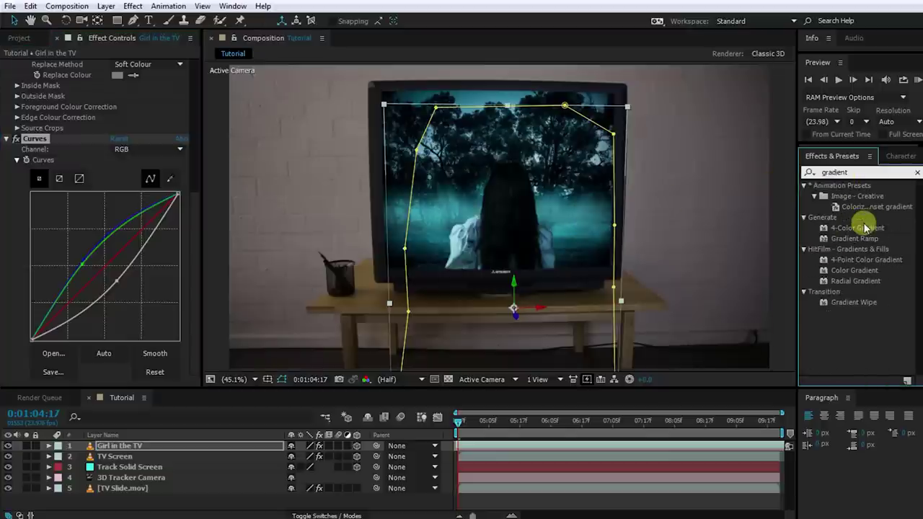
pyautogui.doubleClick(859, 228)
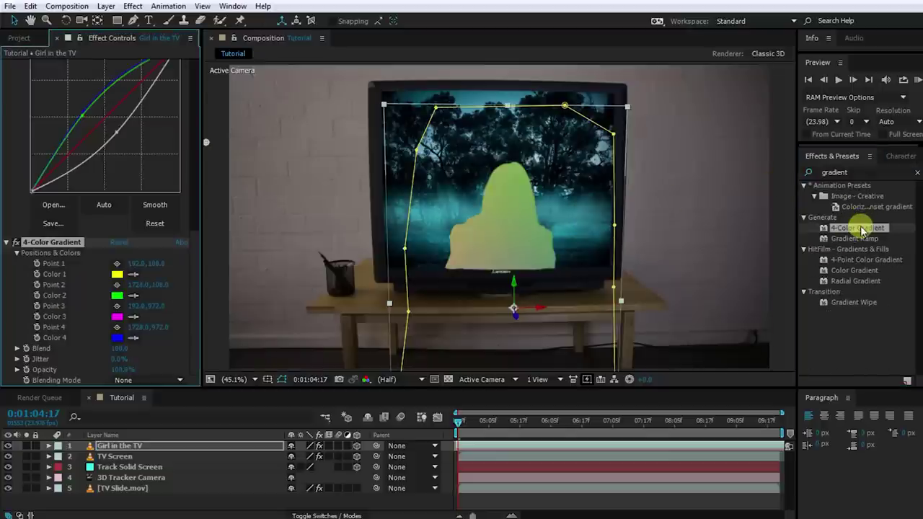
# Place the four gradient points in a vertical line from above the girl's head down to below the TV
pyautogui.click(116, 264)
pyautogui.click(488, 131)
pyautogui.click(117, 285)
pyautogui.click(494, 197)
pyautogui.click(117, 306)
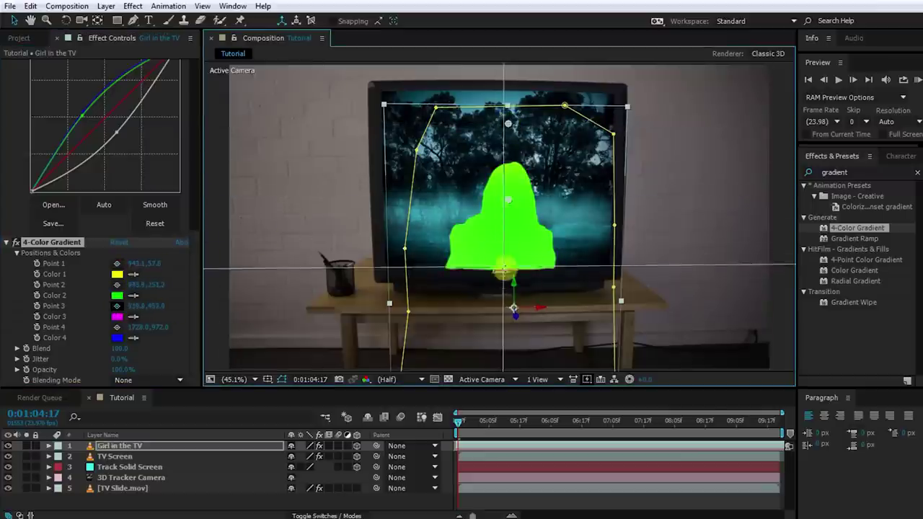
pyautogui.click(507, 280)
pyautogui.moveTo(508, 200); pyautogui.dragTo(504, 166)
pyautogui.click(117, 327)
pyautogui.click(500, 332)
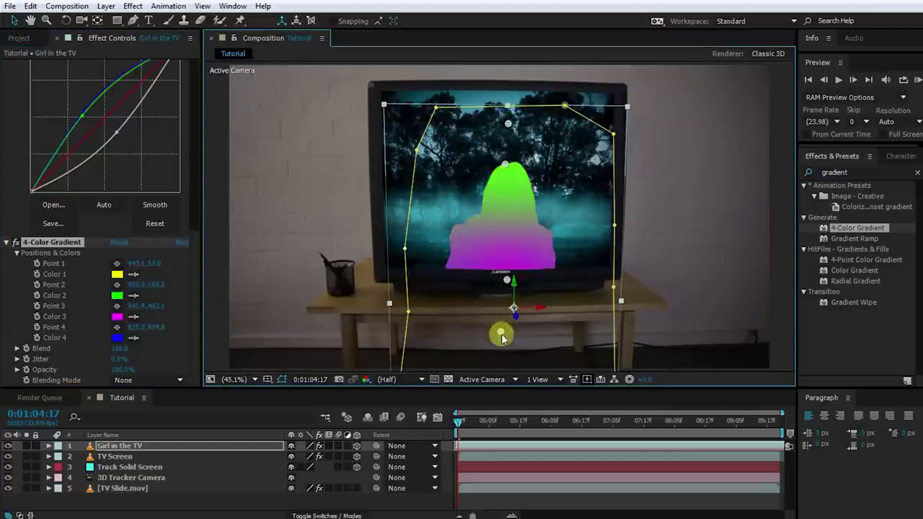
pyautogui.moveTo(506, 159); pyautogui.dragTo(509, 146)
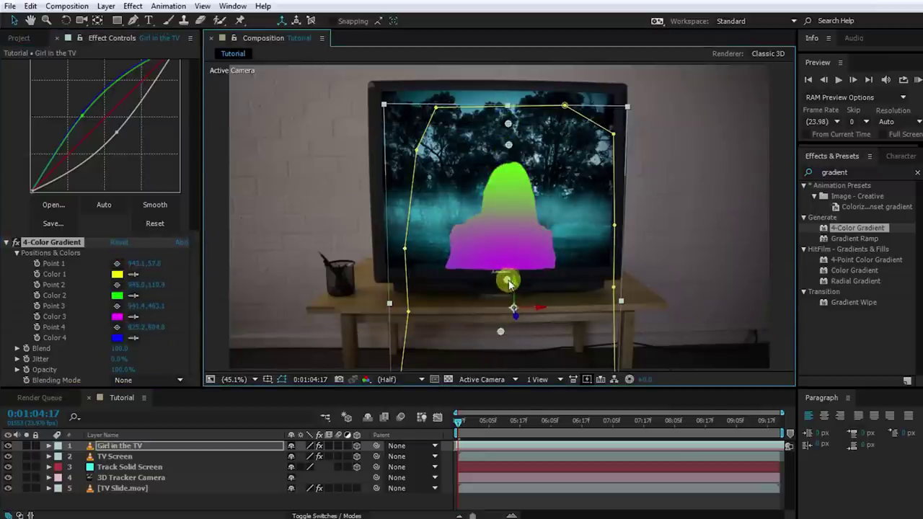
# Set the gradient's Color 1 to 000000 and sample the teal mist on the TV screen for Color 2
pyautogui.click(117, 275)
pyautogui.write('000000')
pyautogui.click(585, 195)
pyautogui.click(133, 296)
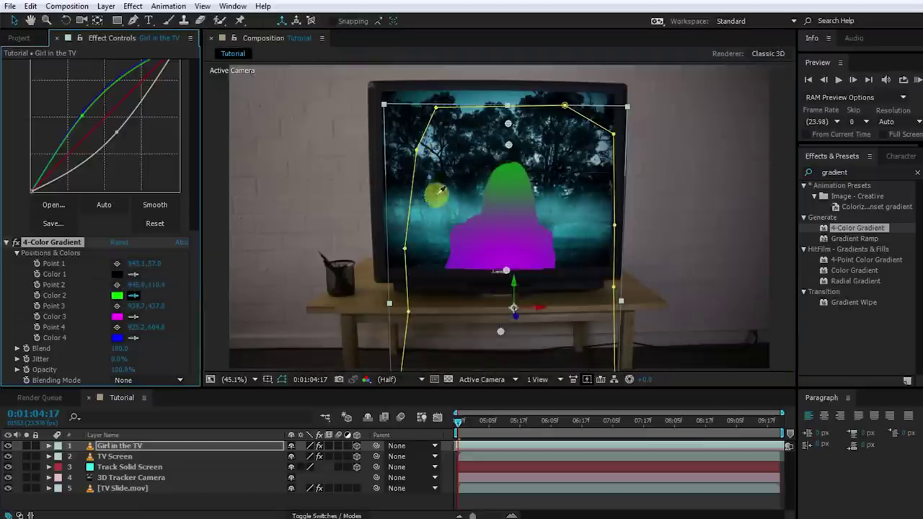
pyautogui.click(423, 211)
# Sample a dark area near the TV screen's lower edge for Color 3 and set Color 4 to 000000
pyautogui.click(134, 317)
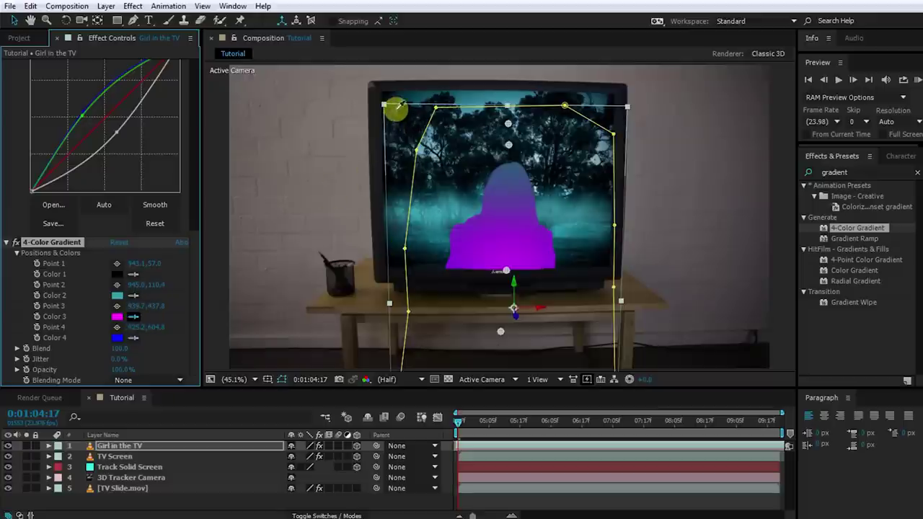
pyautogui.click(397, 251)
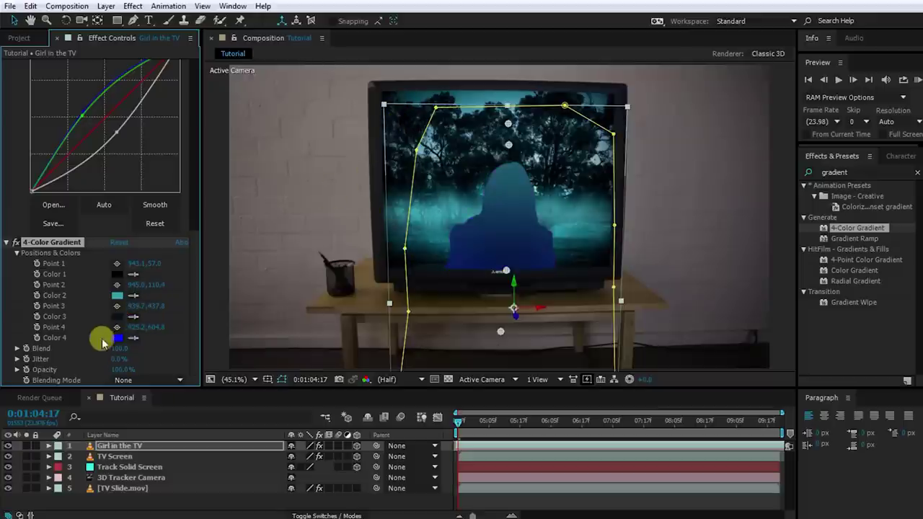
pyautogui.click(117, 338)
pyautogui.click(315, 351)
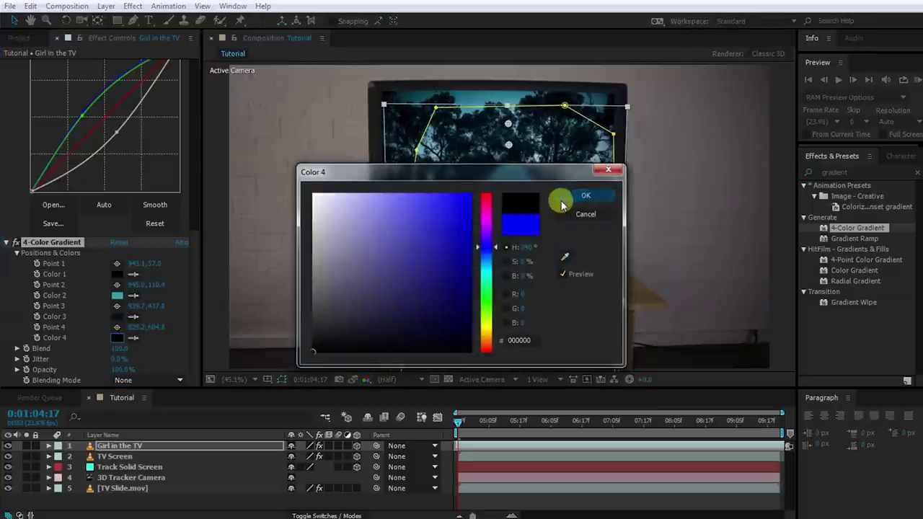
pyautogui.click(570, 203)
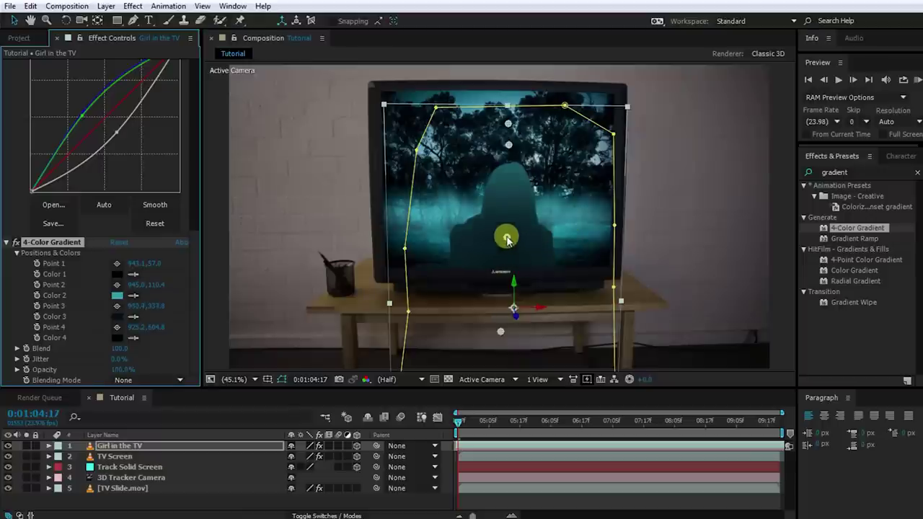
# Adjust gradient Point 3 near the TV's lower edge, set the blending mode to Screen and reduce the opacity to 57%
pyautogui.moveTo(508, 261); pyautogui.dragTo(464, 226)
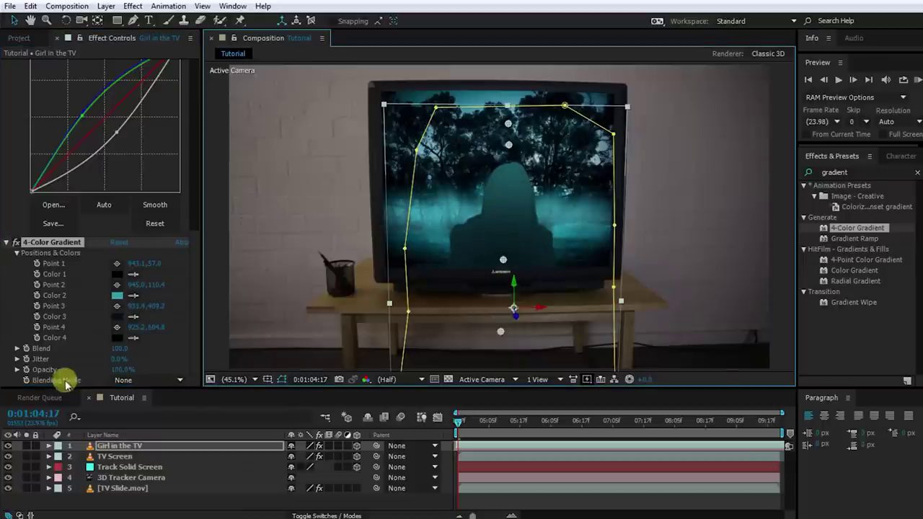
pyautogui.click(176, 383)
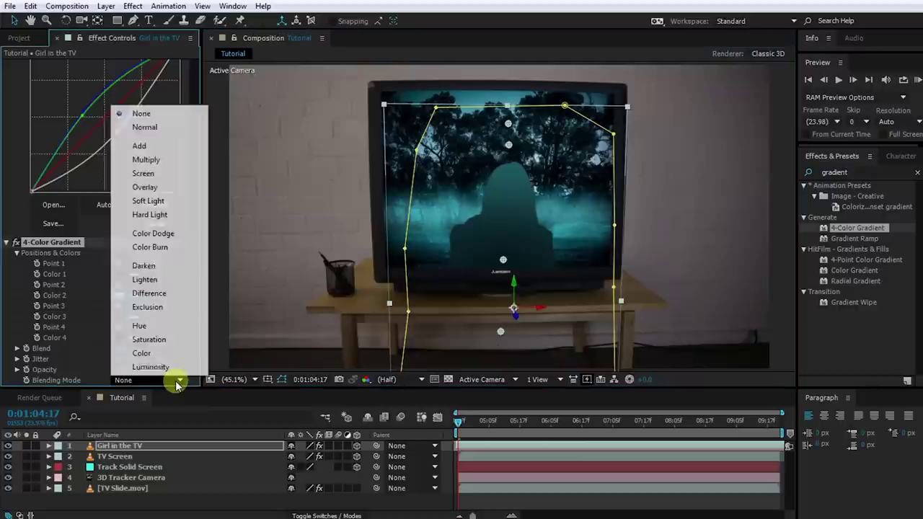
pyautogui.click(164, 178)
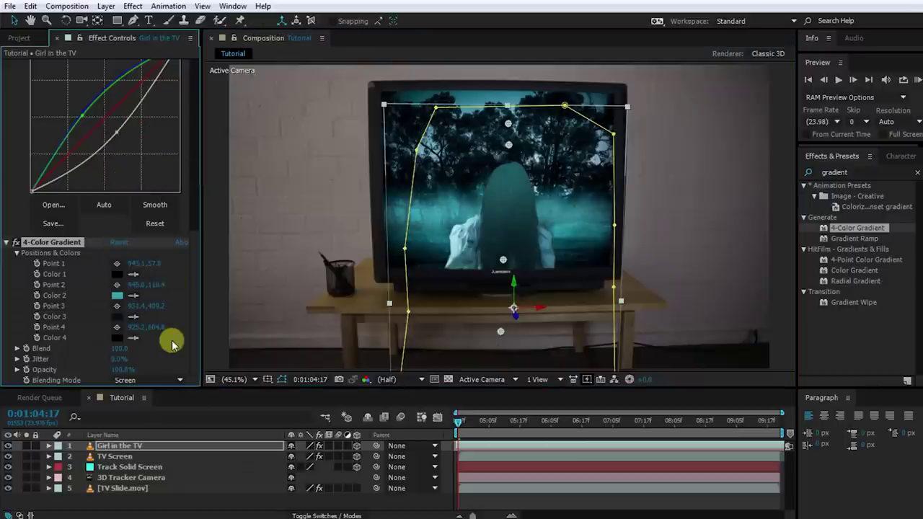
pyautogui.moveTo(120, 369); pyautogui.dragTo(100, 368)
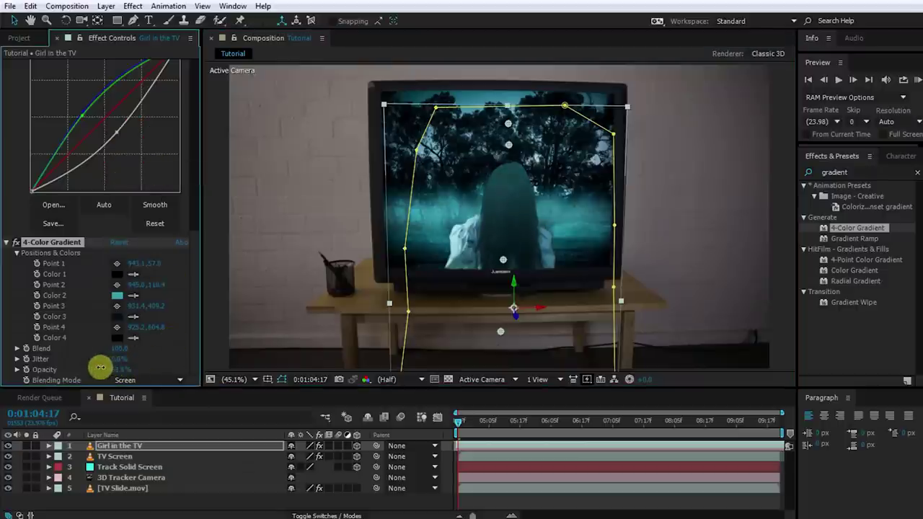
# Gather the four gradient points closely over the girl's head and back and lower the gradient's opacity to 31%
pyautogui.click(423, 179)
pyautogui.moveTo(509, 145); pyautogui.dragTo(508, 200)
pyautogui.moveTo(501, 332); pyautogui.dragTo(511, 258)
pyautogui.moveTo(508, 123); pyautogui.dragTo(508, 252)
pyautogui.moveTo(507, 221); pyautogui.dragTo(507, 225)
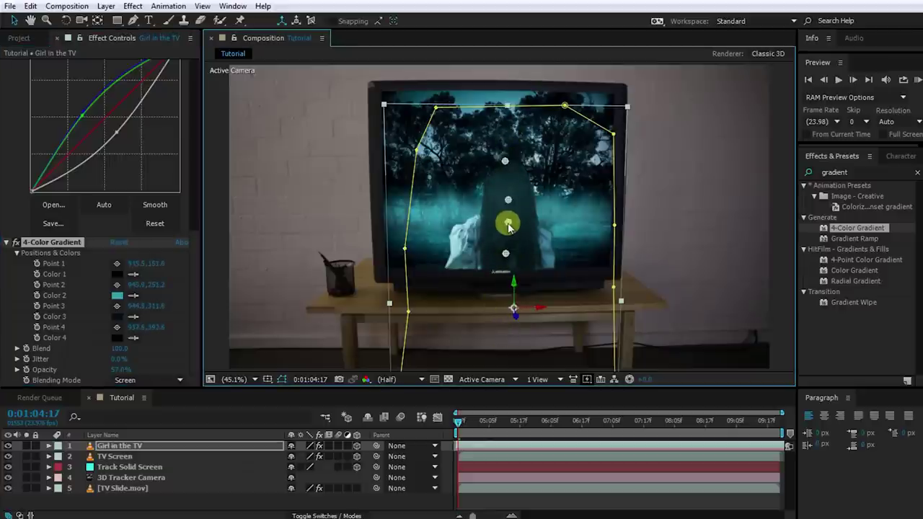
pyautogui.moveTo(114, 370); pyautogui.dragTo(107, 370)
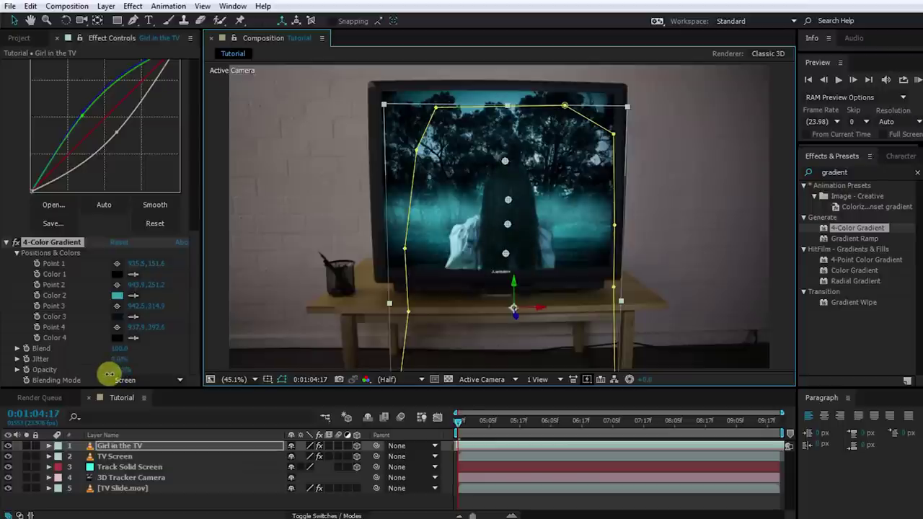
# Compare the girl with the 4-Color Gradient off and on, and check how she blends with the TV footage
pyautogui.click(16, 242)
pyautogui.click(16, 243)
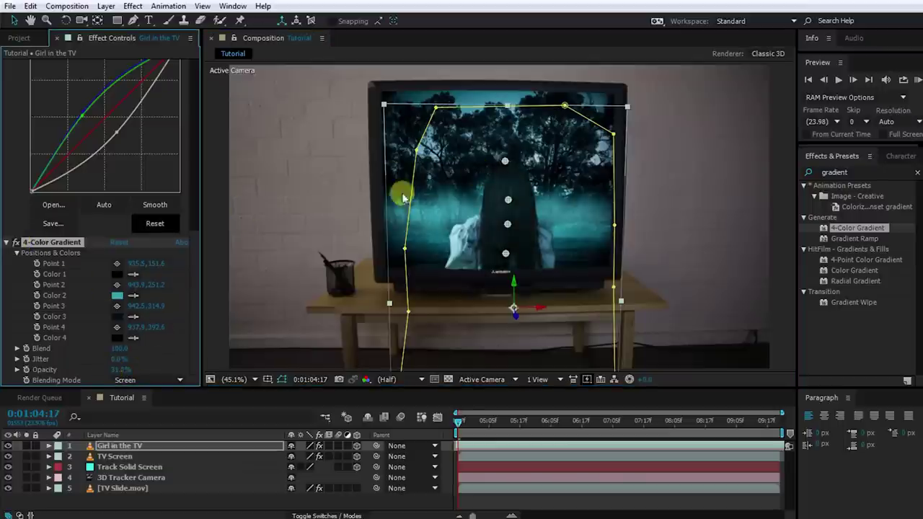
pyautogui.click(548, 499)
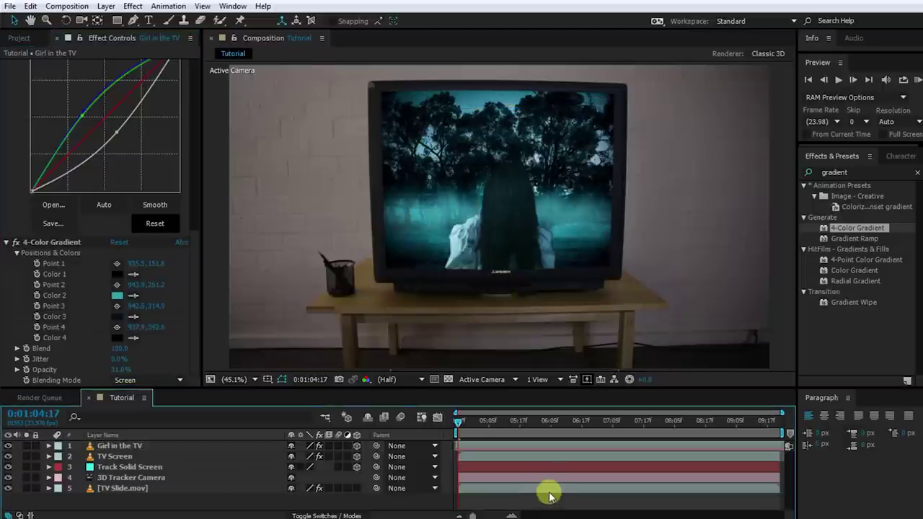
pyautogui.click(517, 221)
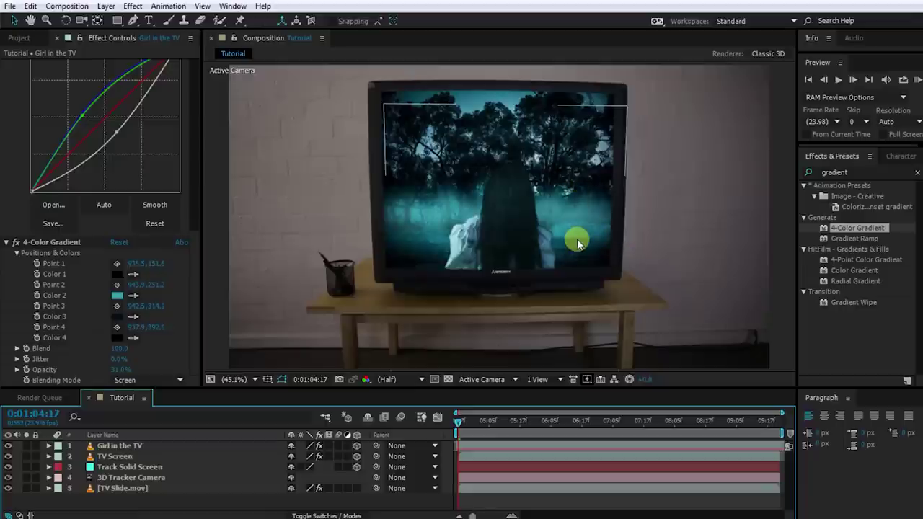
# Duplicate the TV Screen layer, move the copy above Girl in the TV and rename it Interlacing
pyautogui.click(133, 457)
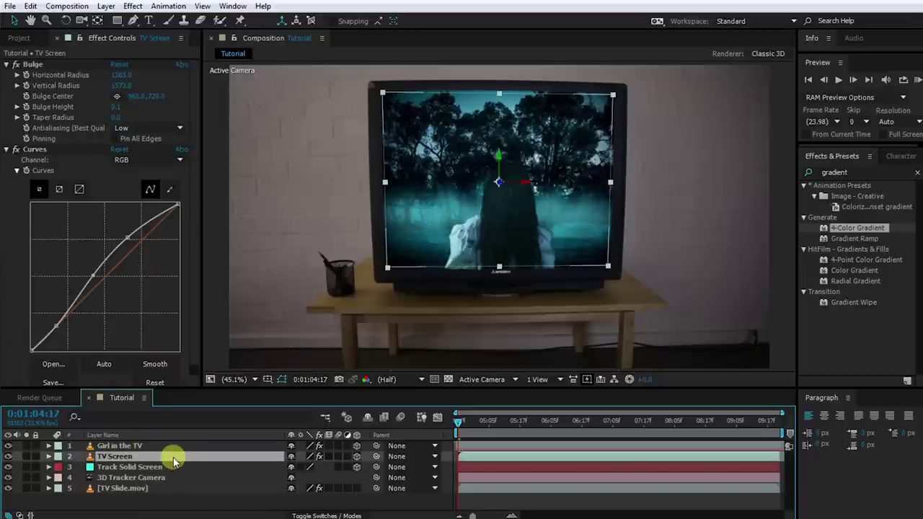
pyautogui.hotkey('ctrl', 'd')
pyautogui.moveTo(173, 460); pyautogui.dragTo(176, 441)
pyautogui.press('Return')
pyautogui.write('Interla')
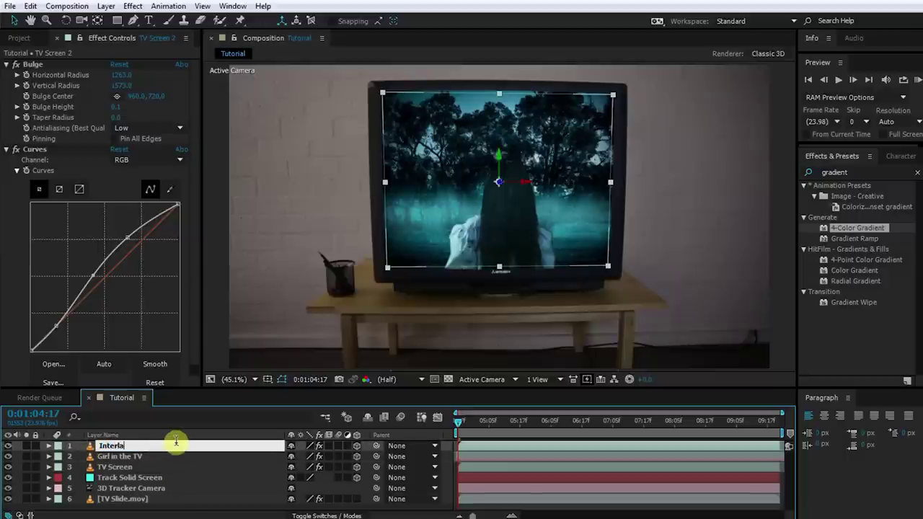
pyautogui.write('cing')
pyautogui.press('Return')
# Remove the Curves effect from the Interlacing layer and apply Turbulent Noise to it
pyautogui.click(36, 150)
pyautogui.press('Delete')
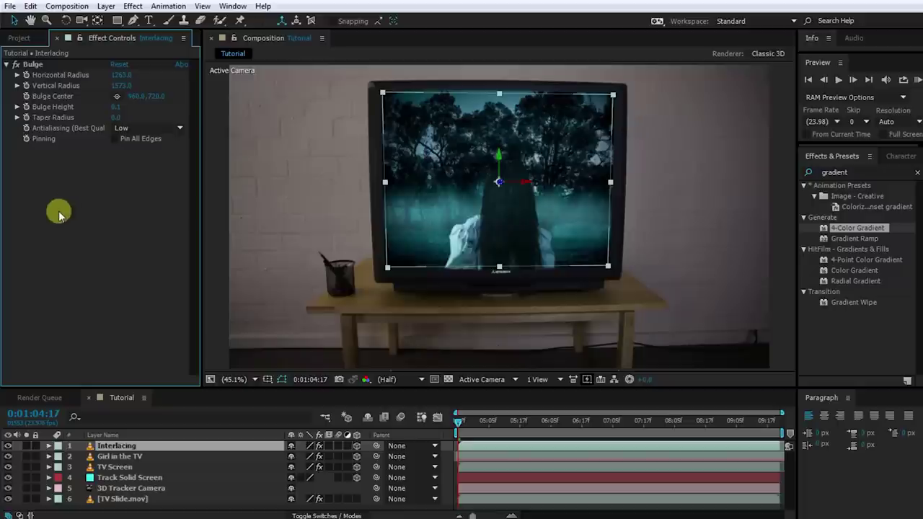
pyautogui.click(858, 174)
pyautogui.write('turbul')
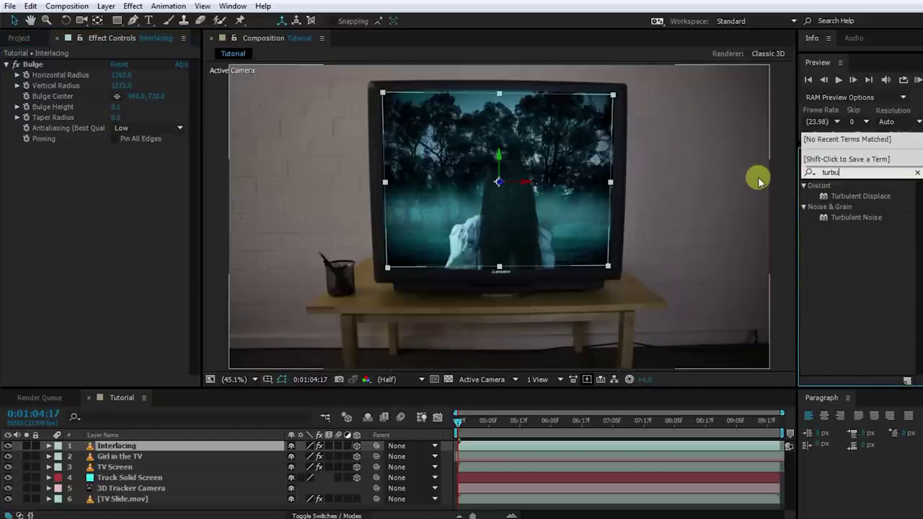
pyautogui.doubleClick(846, 217)
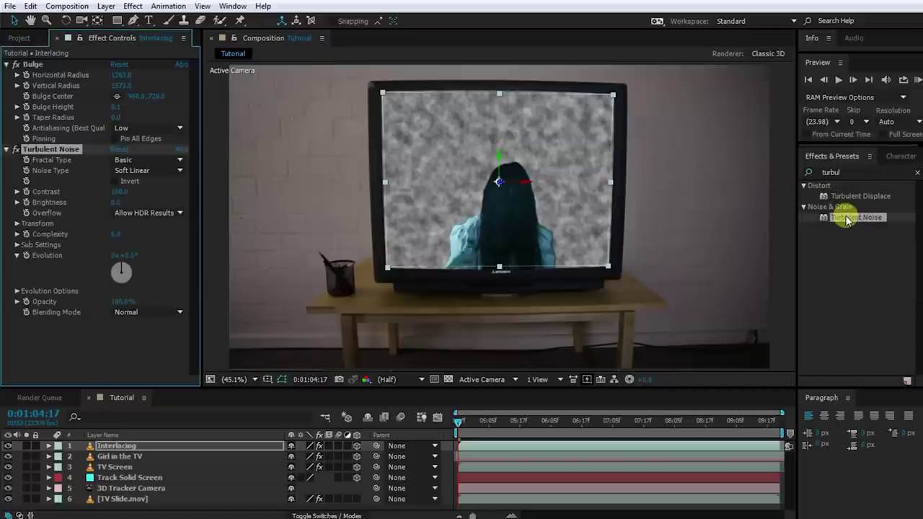
# Turn off Uniform Scaling for the Turbulent Noise and increase Scale Width until the noise stretches into horizontal streaks
pyautogui.click(17, 224)
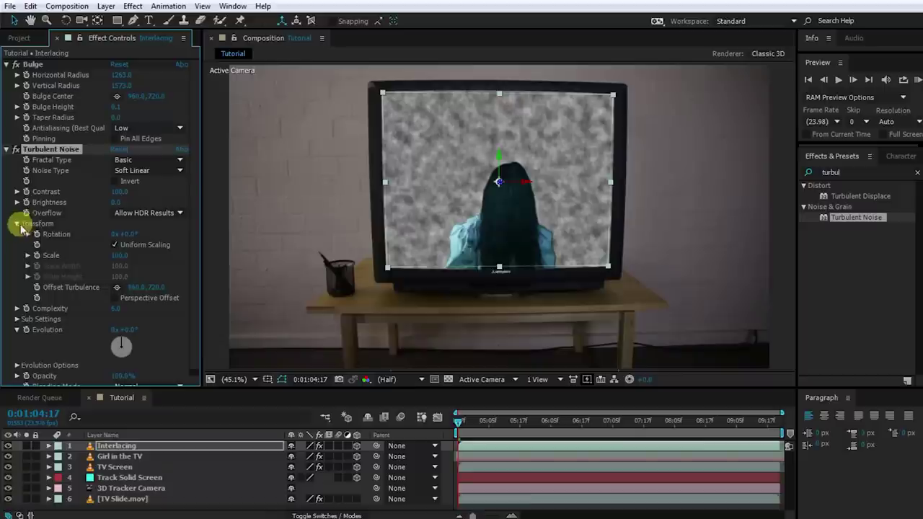
pyautogui.click(119, 246)
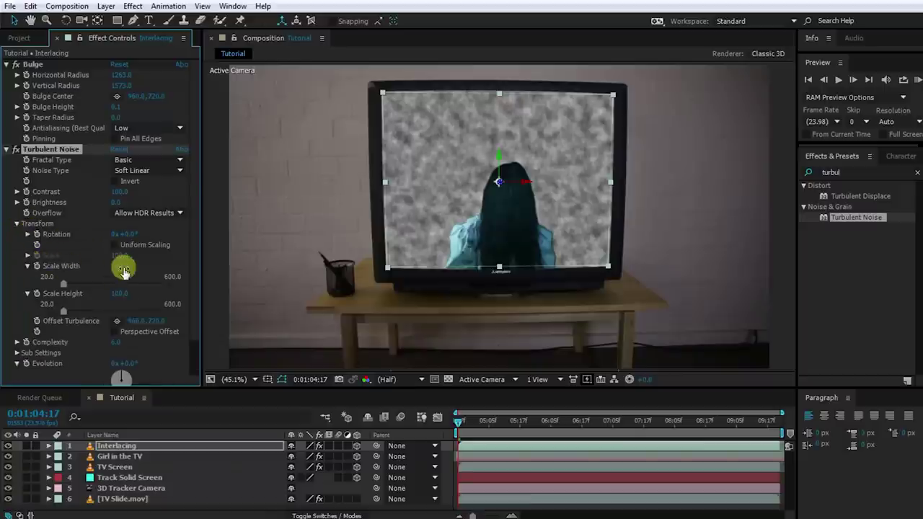
pyautogui.moveTo(120, 271)
pyautogui.mouseDown()
pyautogui.moveTo(397, 264)
pyautogui.moveTo(764, 235)
pyautogui.mouseUp()
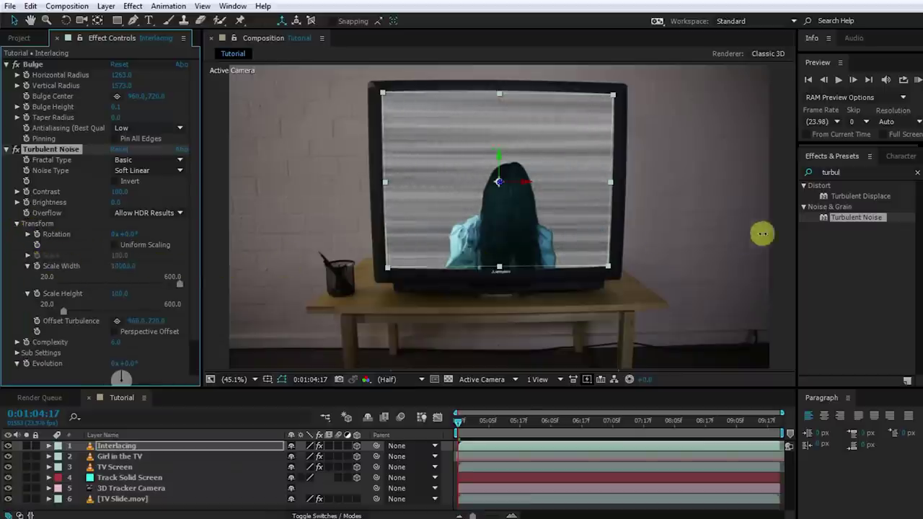
# Set the Turbulent Noise Scale Height to 1.0, animate Offset Turbulence with the expression [0, time * 100], and scrub to check the motion
pyautogui.moveTo(123, 297); pyautogui.dragTo(14, 297)
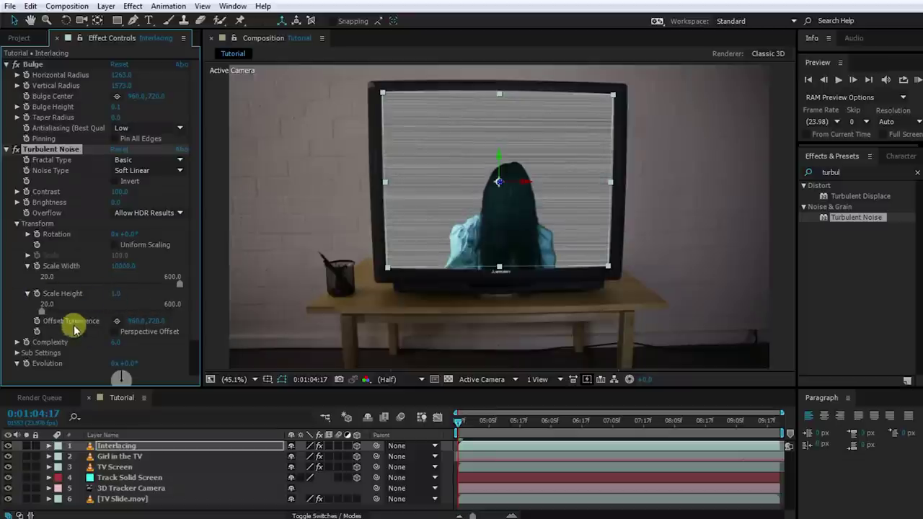
pyautogui.keyDown('alt'); pyautogui.click(37, 322); pyautogui.keyUp('alt')
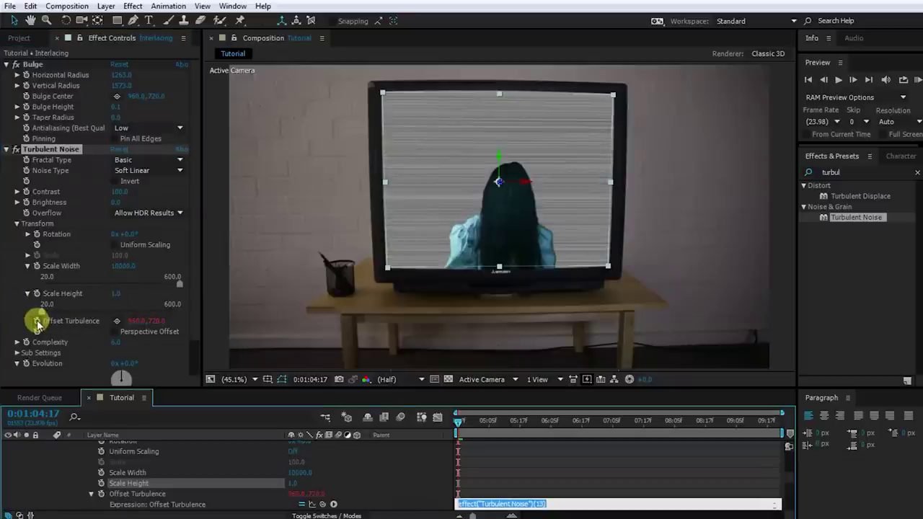
pyautogui.press('BackSpace')
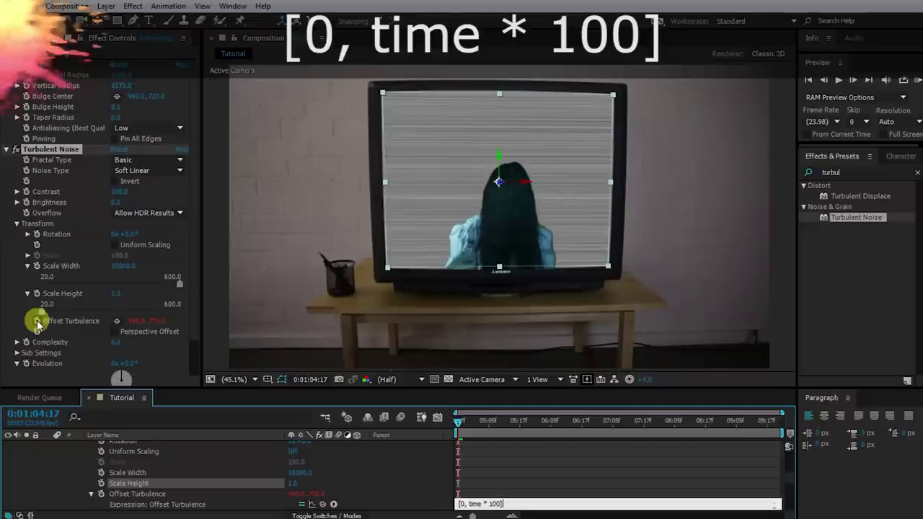
pyautogui.click(524, 481)
pyautogui.moveTo(461, 424); pyautogui.dragTo(569, 432)
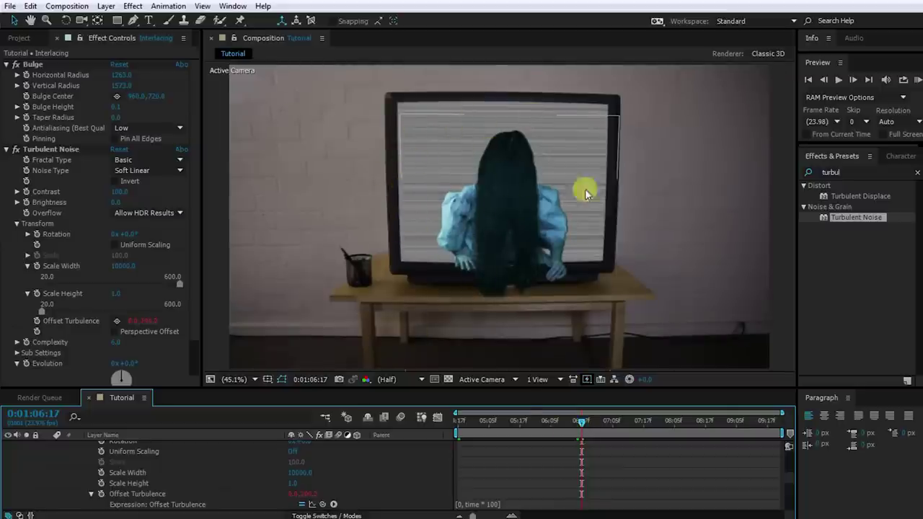
# Collapse the Interlacing layer's properties and move the layer forward in depth until it sits in front of the girl
pyautogui.scroll(5, 176, 478)
pyautogui.click(121, 448)
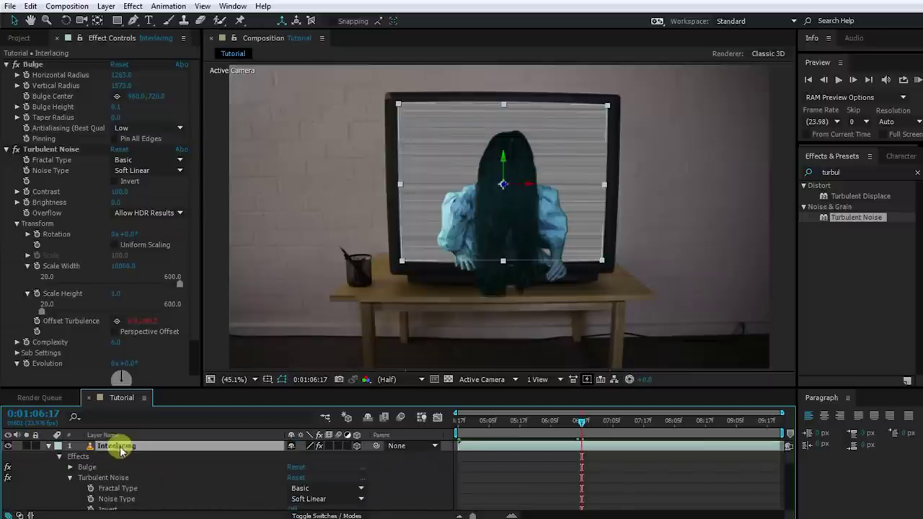
pyautogui.press('e')
pyautogui.press('F2')
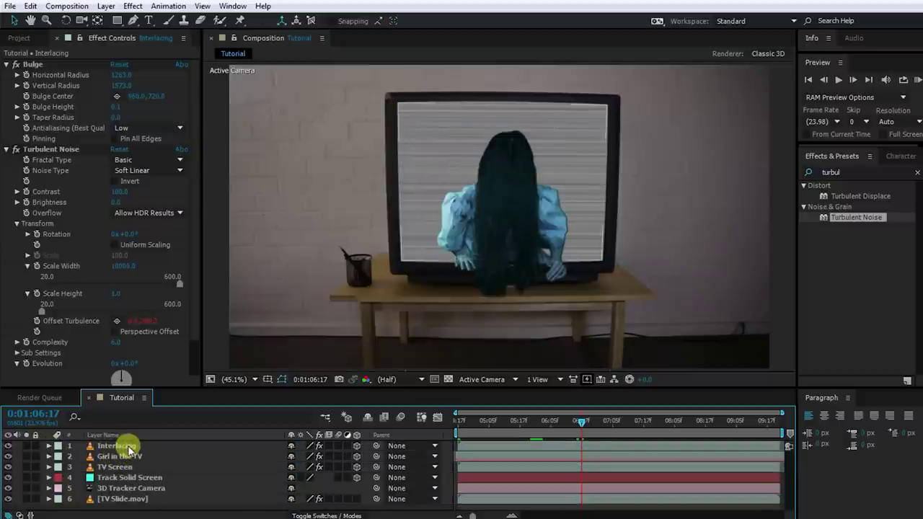
pyautogui.click(127, 447)
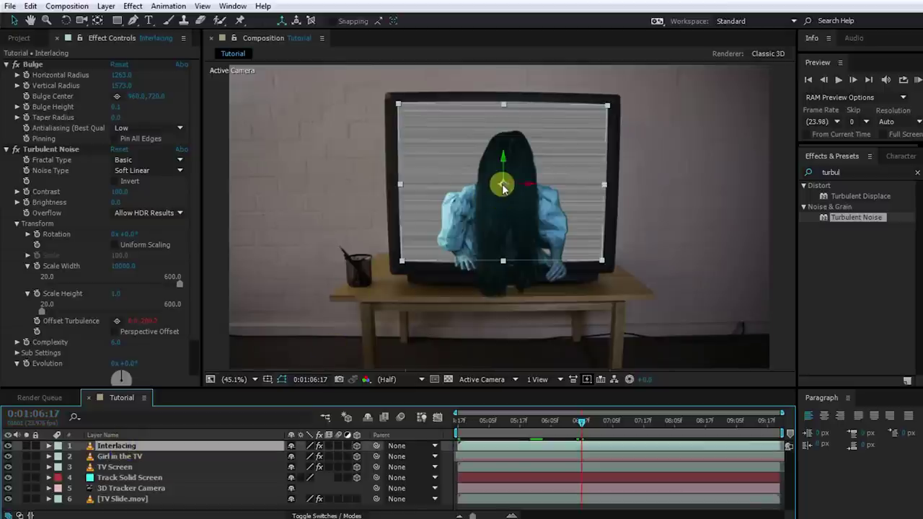
pyautogui.moveTo(505, 187); pyautogui.dragTo(567, 187)
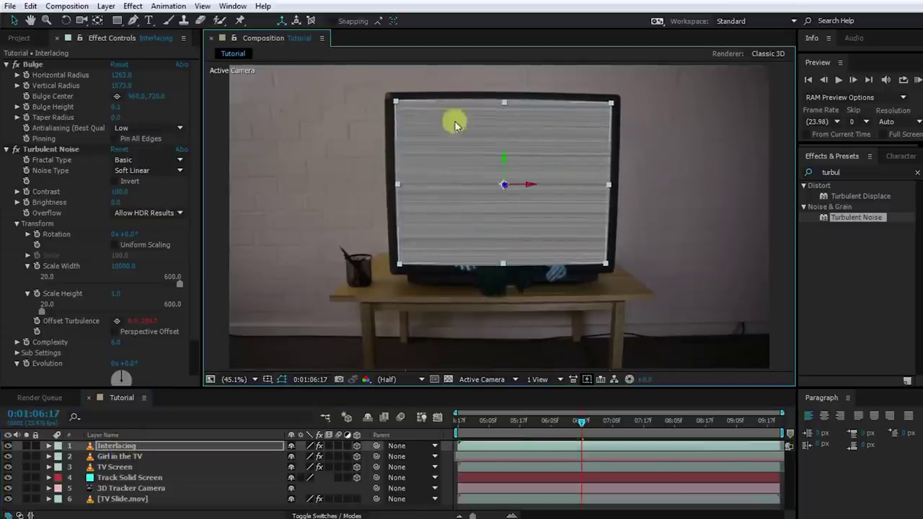
pyautogui.scroll(1, 498, 180)
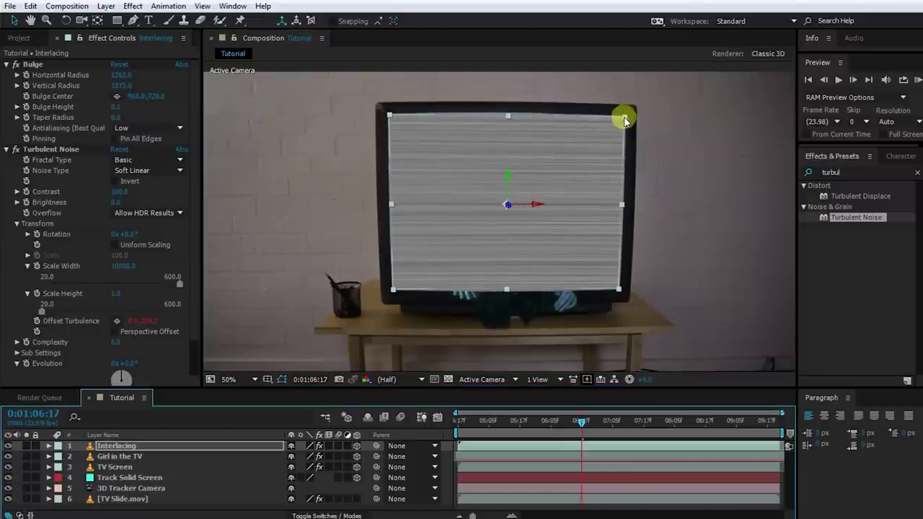
# Fit the Interlacing layer to the edges of the TV screen, comparing it hidden and shown
pyautogui.click(8, 446)
pyautogui.click(8, 446)
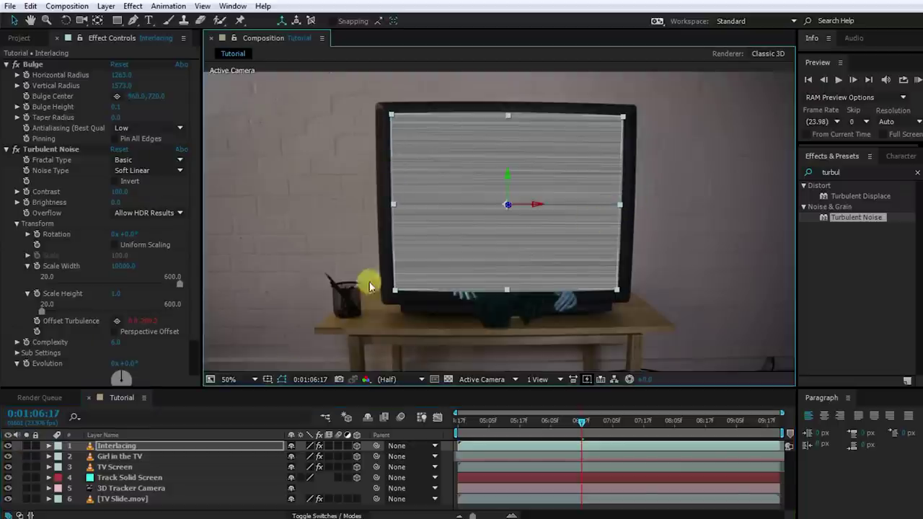
pyautogui.click(8, 446)
pyautogui.click(9, 446)
pyautogui.click(9, 446)
pyautogui.click(9, 446)
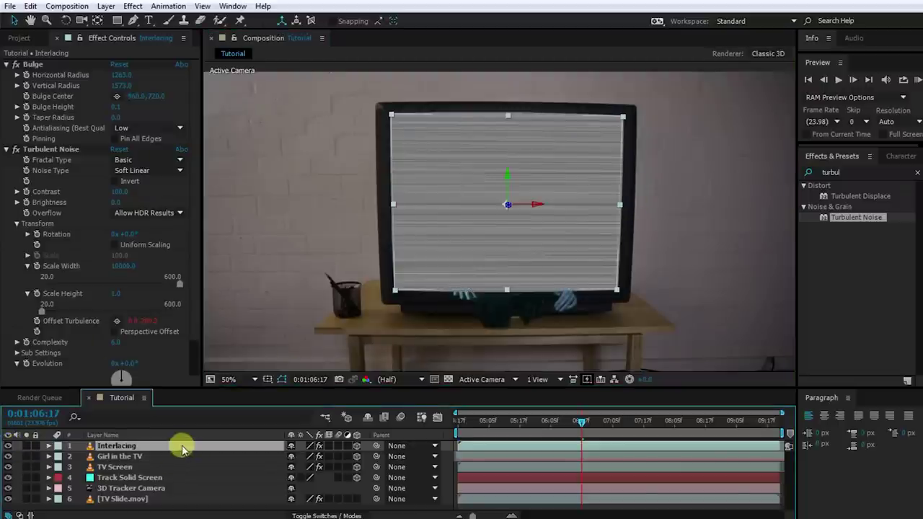
# Set the Interlacing layer's blending mode to Classic Color Burn and its opacity to 11%
pyautogui.press('F4')
pyautogui.click(326, 447)
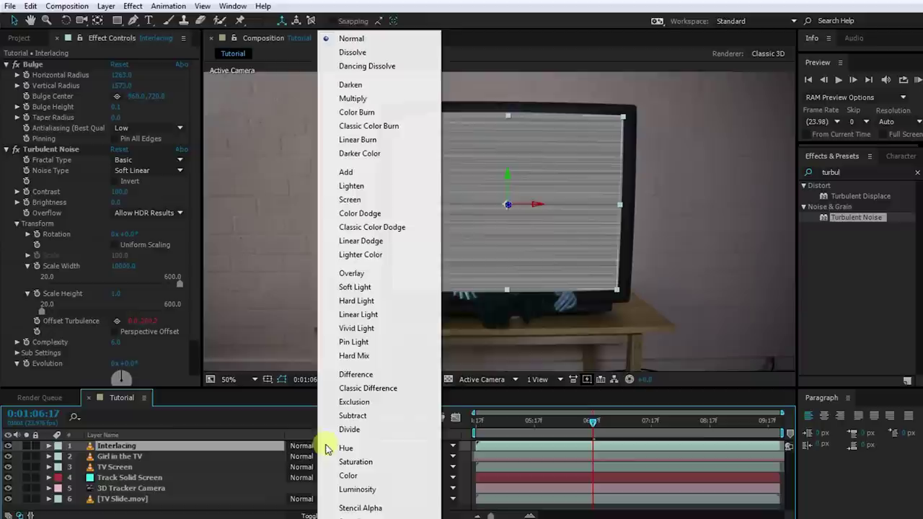
pyautogui.click(394, 128)
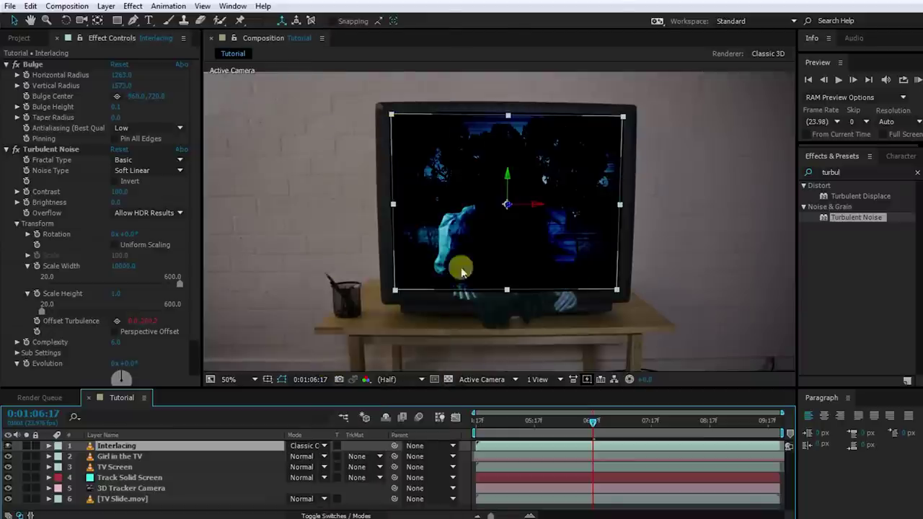
pyautogui.press('t')
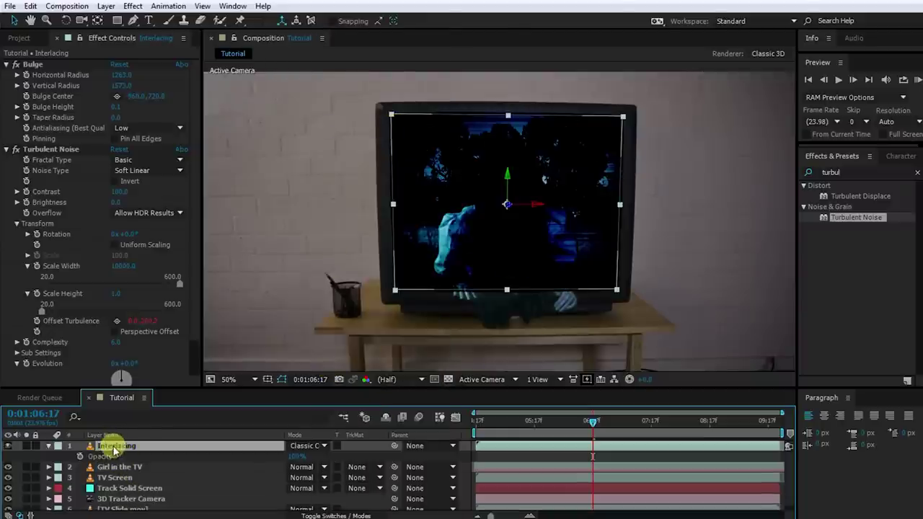
pyautogui.moveTo(295, 455); pyautogui.dragTo(219, 462)
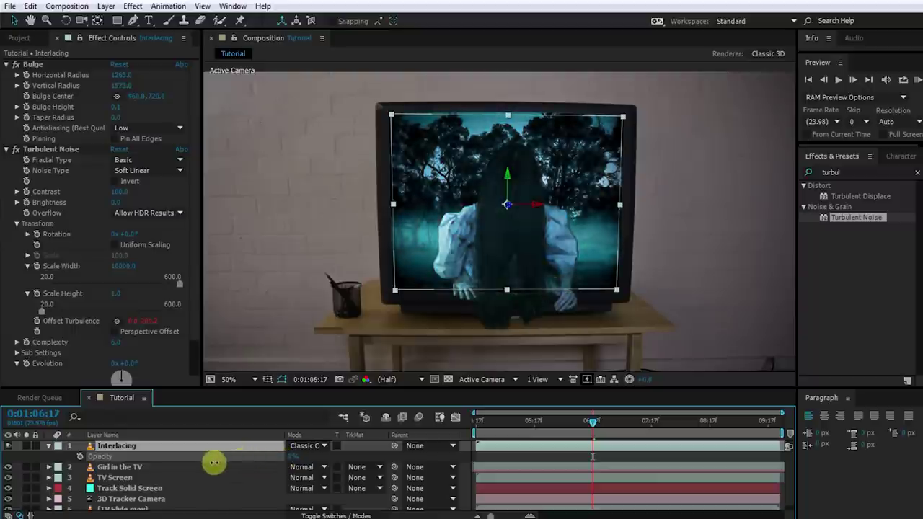
pyautogui.press('Return')
# Preview the composite from the start of the timeline, and return to about 0:01:07:01 to check the interlacing
pyautogui.moveTo(593, 426); pyautogui.dragTo(476, 425)
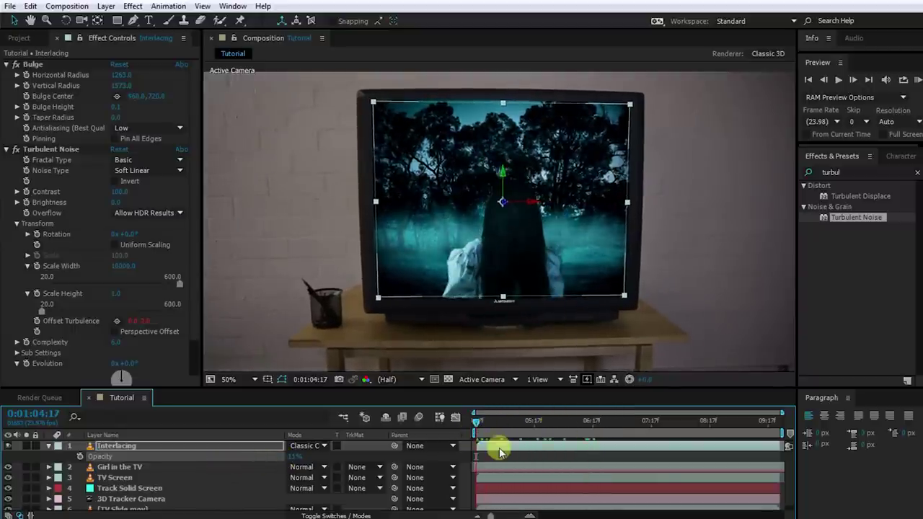
pyautogui.press('space')
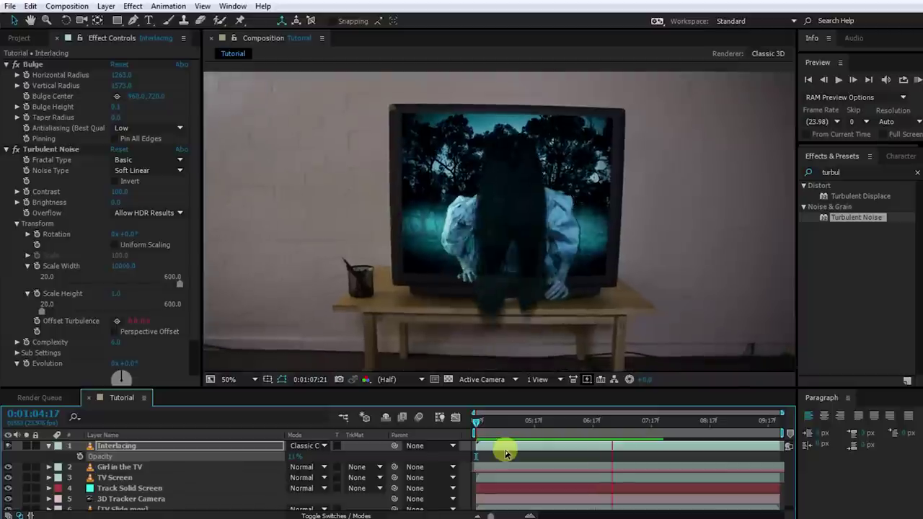
pyautogui.press('space')
pyautogui.moveTo(650, 424); pyautogui.dragTo(614, 420)
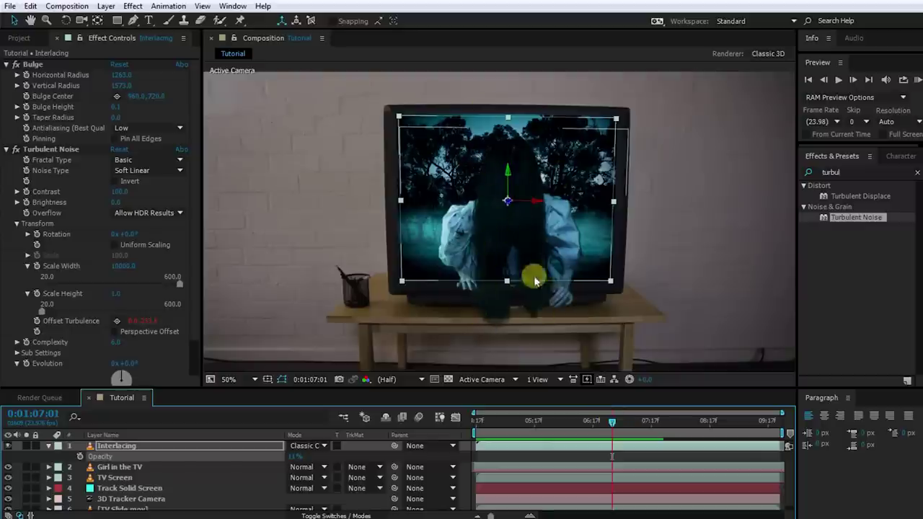
# Duplicate the Girl in the TV layer, rename the copy Girl out of the TV and move it above Interlacing
pyautogui.click(131, 467)
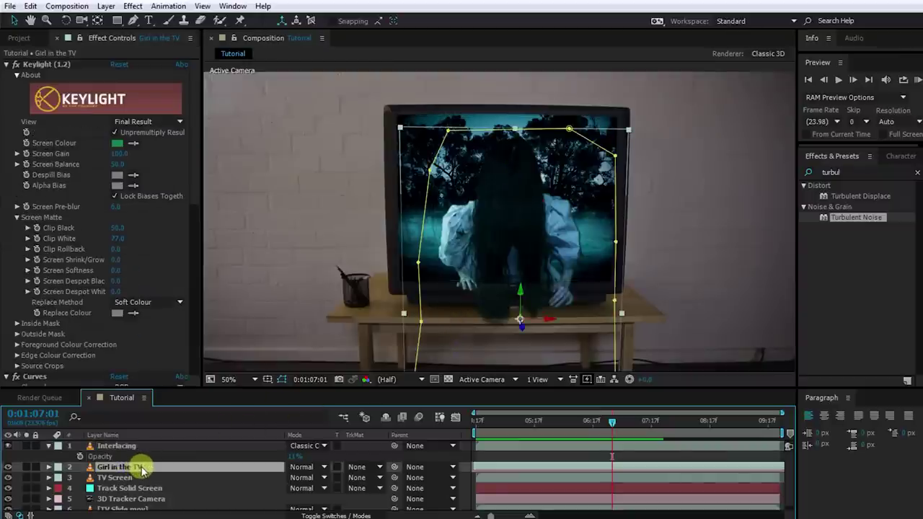
pyautogui.hotkey('ctrl', 'd')
pyautogui.press('Return')
pyautogui.write('Girl')
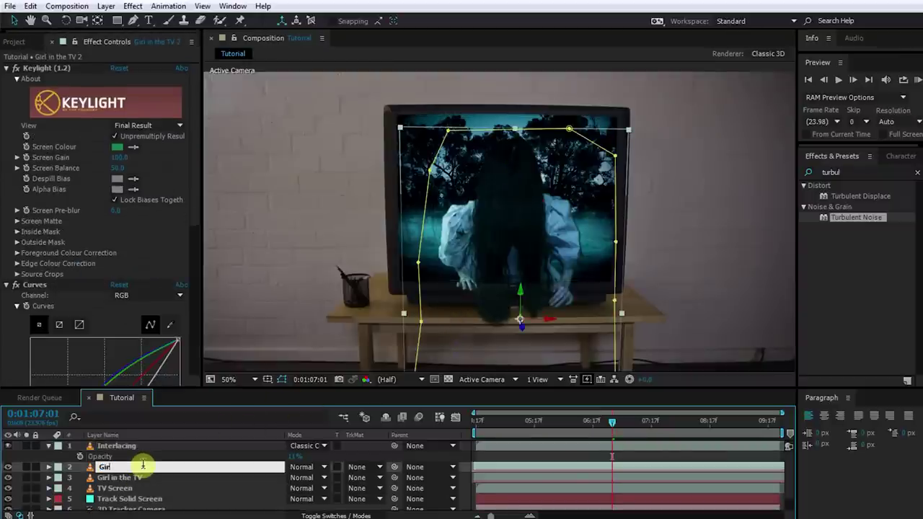
pyautogui.write(' out of the TV')
pyautogui.press('Return')
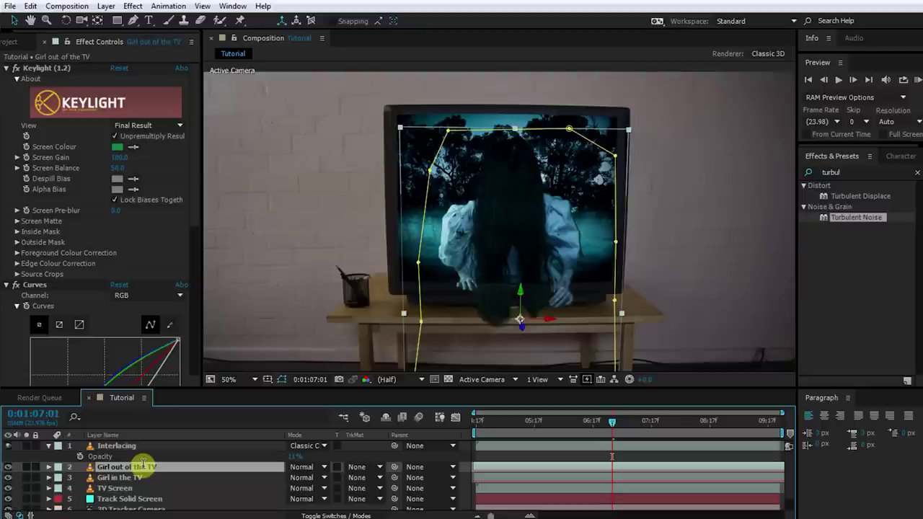
pyautogui.moveTo(146, 447); pyautogui.dragTo(146, 446)
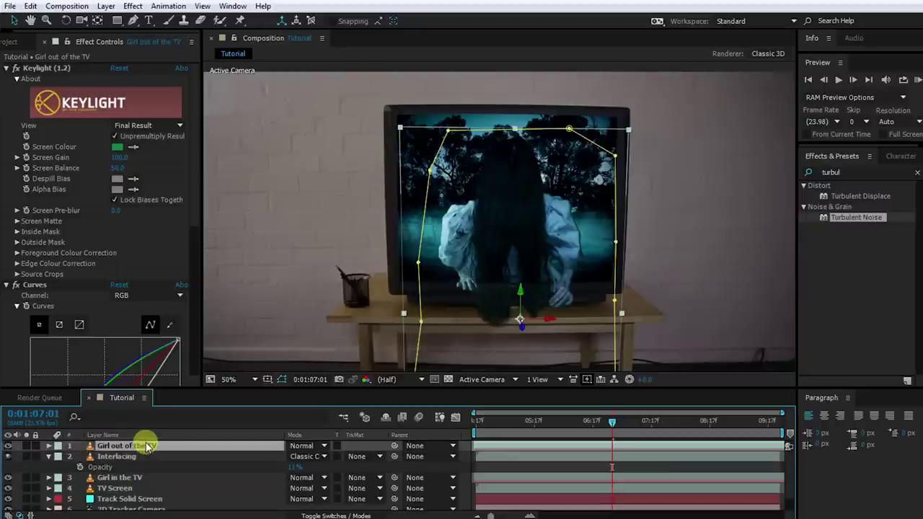
# Remove the Curves and 4-Color Gradient effects from the Girl out of the TV layer, keeping only Keylight
pyautogui.click(52, 283)
pyautogui.press('Delete')
pyautogui.click(58, 287)
pyautogui.press('Delete')
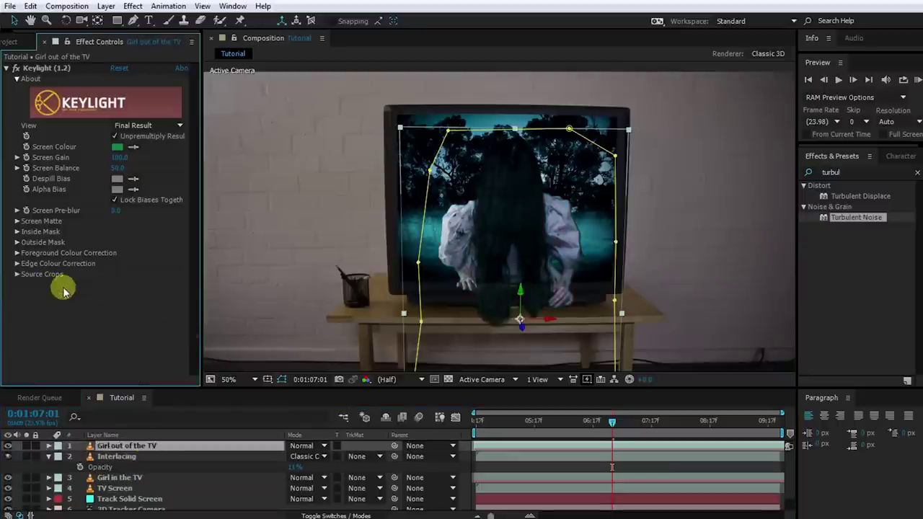
# Inspect the girl up close at 100% and compare the image with the Interlacing layer hidden and shown
pyautogui.scroll(2, 426, 298)
pyautogui.moveTo(510, 313); pyautogui.dragTo(507, 290)
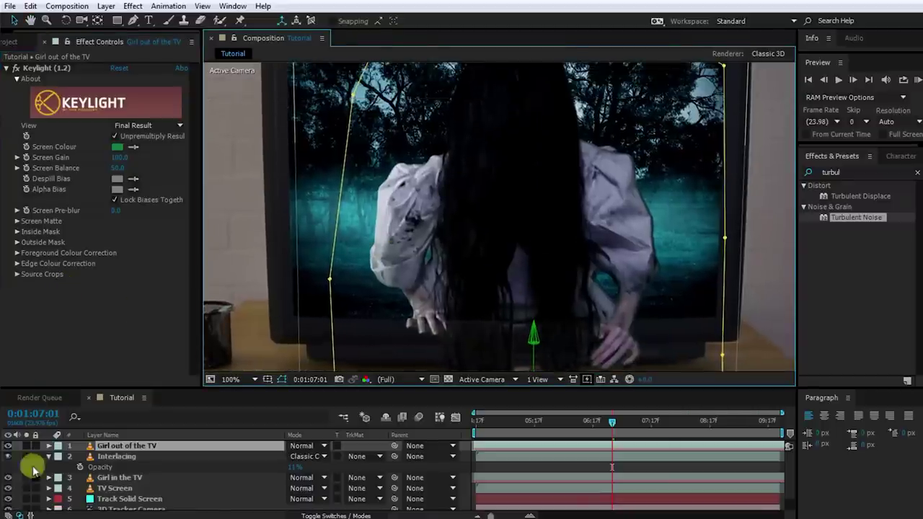
pyautogui.press('v')
pyautogui.click(9, 457)
pyautogui.click(9, 456)
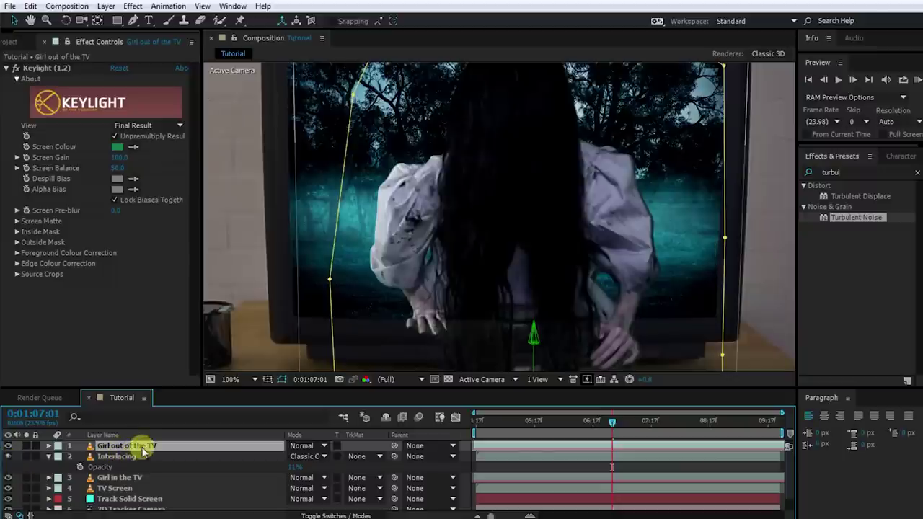
# Examine the girl's hands and hair over the TV's lower edge, and compare with the Girl out of the TV layer off and on
pyautogui.moveTo(396, 342); pyautogui.dragTo(404, 303)
pyautogui.moveTo(546, 357)
pyautogui.mouseDown()
pyautogui.moveTo(539, 323)
pyautogui.moveTo(546, 346)
pyautogui.mouseUp()
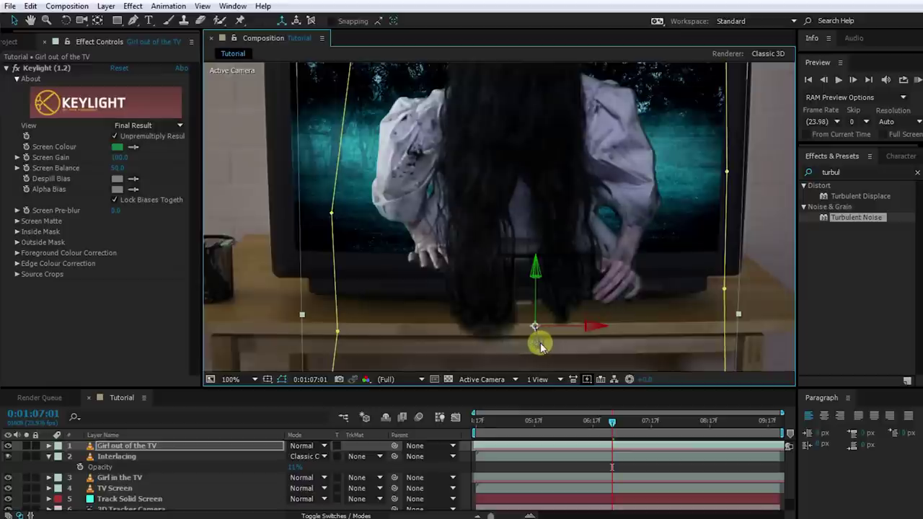
pyautogui.hotkey('shift', '/')
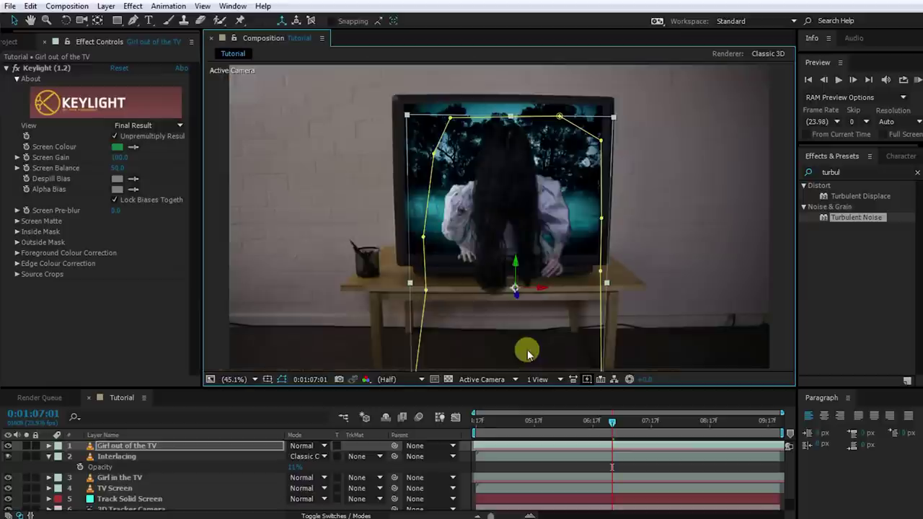
pyautogui.click(9, 447)
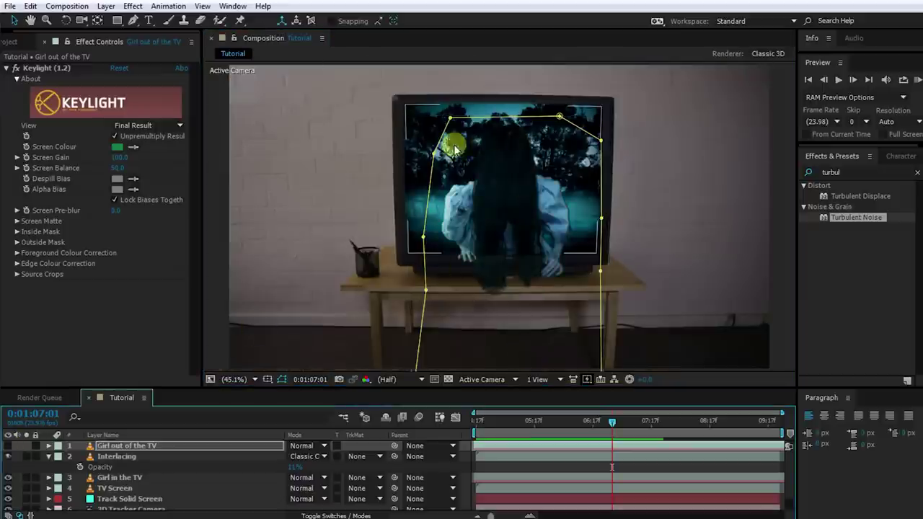
pyautogui.click(8, 446)
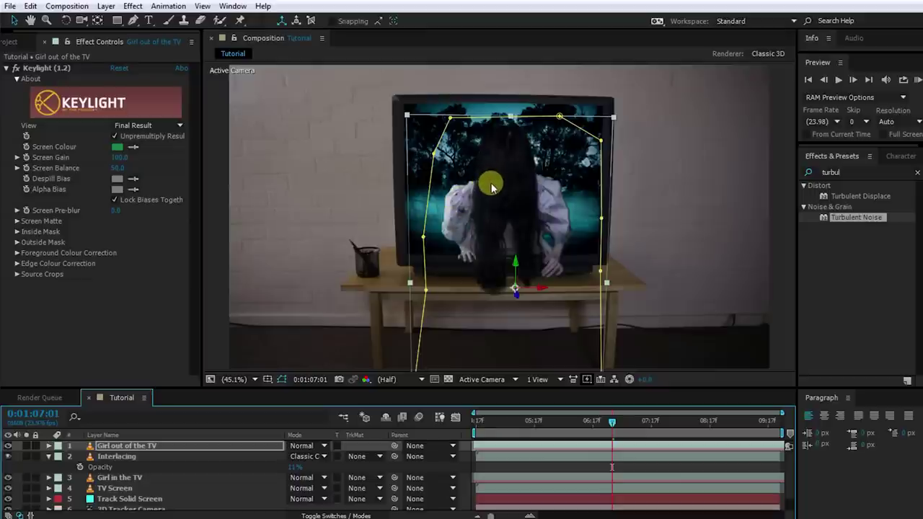
# Duplicate the Track Solid Screen layer, rename the copy Out of TV Matte and move it to the top of the layer stack
pyautogui.click(155, 499)
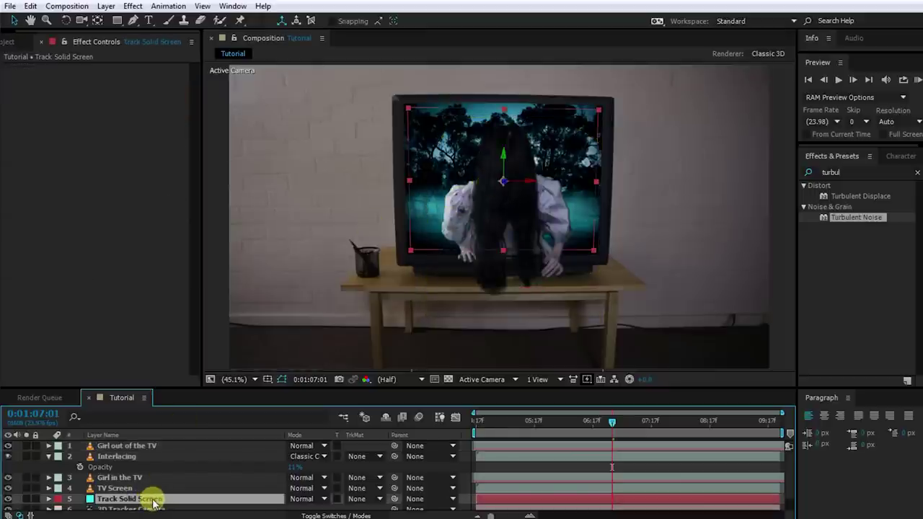
pyautogui.hotkey('ctrl', 'd')
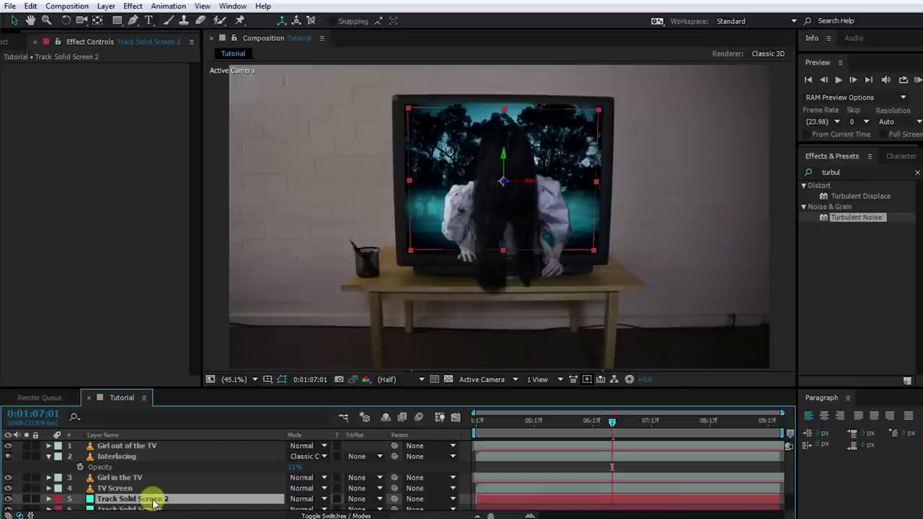
pyautogui.press('Return')
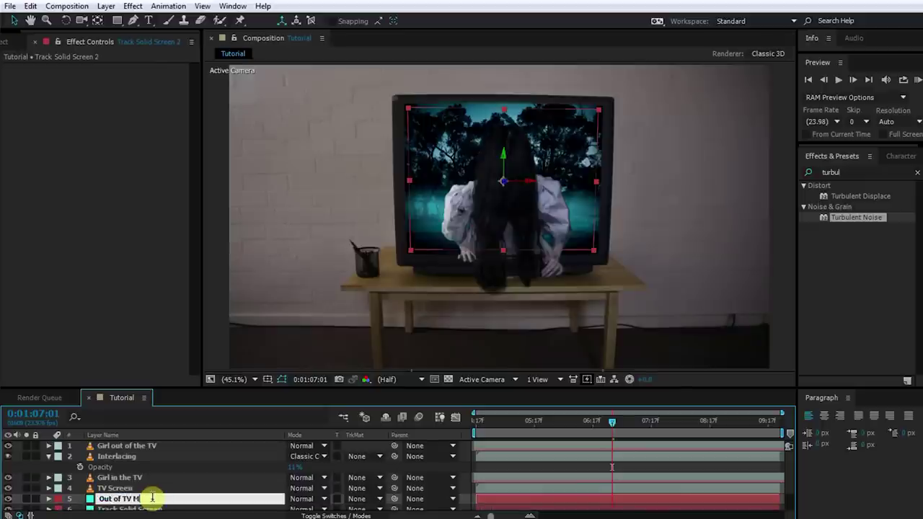
pyautogui.press('Return')
pyautogui.moveTo(152, 499); pyautogui.dragTo(144, 448)
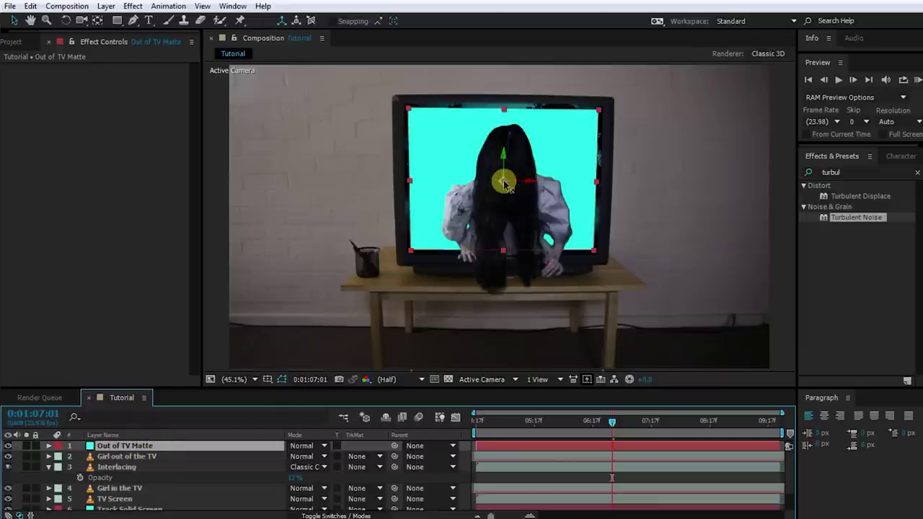
# Move the Out of TV Matte forward in front of the girl, enlarge and lower it, and check its coverage at 0:01:07:20
pyautogui.click(596, 178)
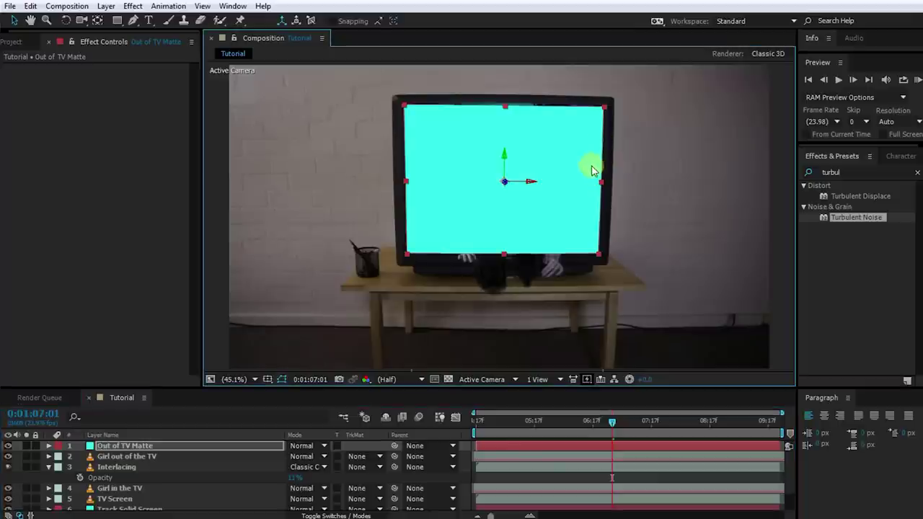
pyautogui.moveTo(607, 108); pyautogui.dragTo(729, 21)
pyautogui.moveTo(507, 158); pyautogui.dragTo(504, 299)
pyautogui.moveTo(612, 421); pyautogui.dragTo(659, 423)
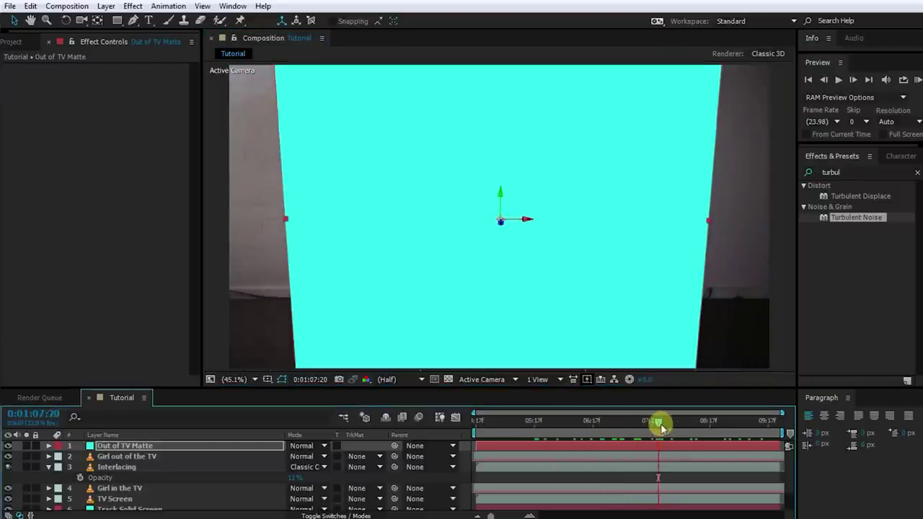
# Hide the Out of TV Matte layer and find the frame at 0:01:05:11 where the girl's hand reaches over the TV edge
pyautogui.click(8, 447)
pyautogui.moveTo(657, 425); pyautogui.dragTo(561, 421)
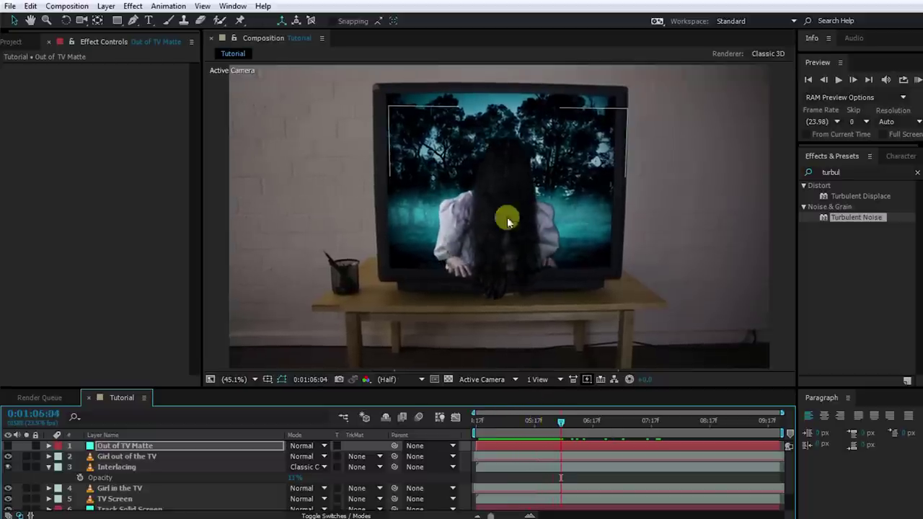
pyautogui.moveTo(562, 421); pyautogui.dragTo(524, 431)
pyautogui.click(588, 424)
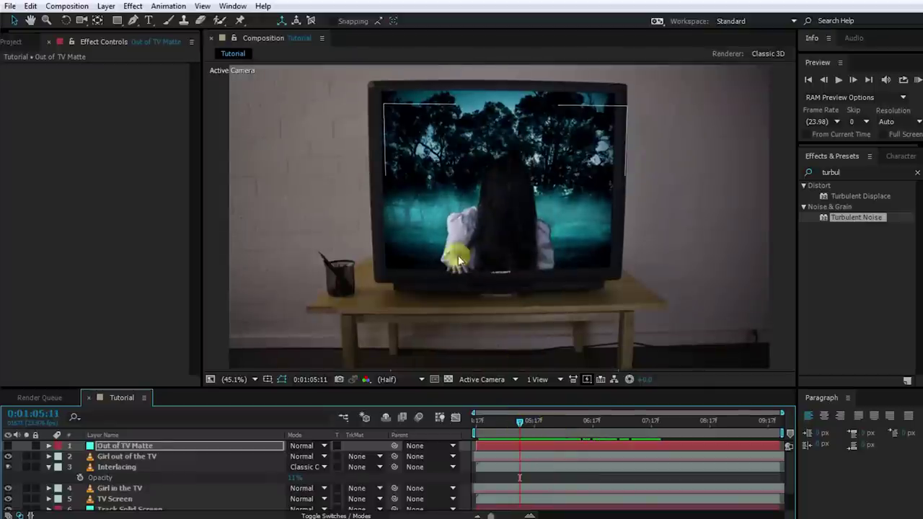
# Draw a Pen tool mask around the girl's hand on the Out of TV Matte layer and keyframe its Mask Path at 0:01:05:11
pyautogui.click(104, 26)
pyautogui.click(136, 21)
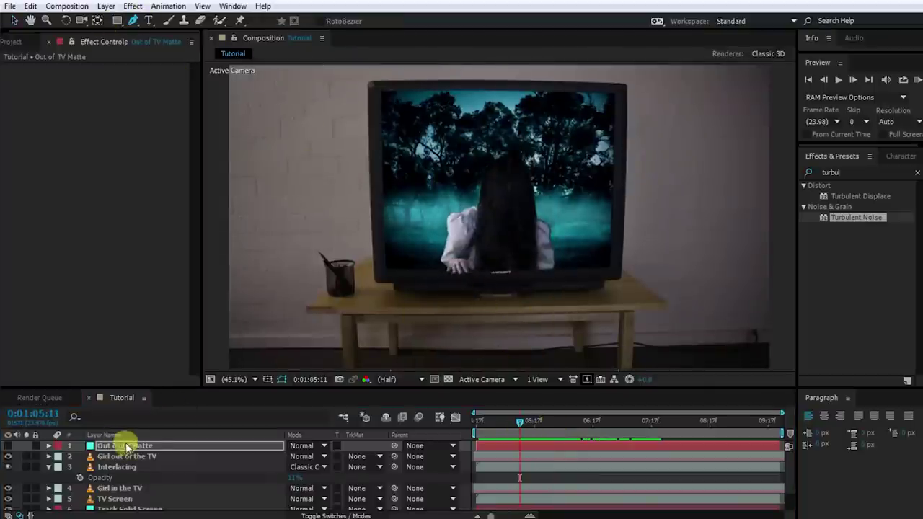
pyautogui.scroll(3, 460, 287)
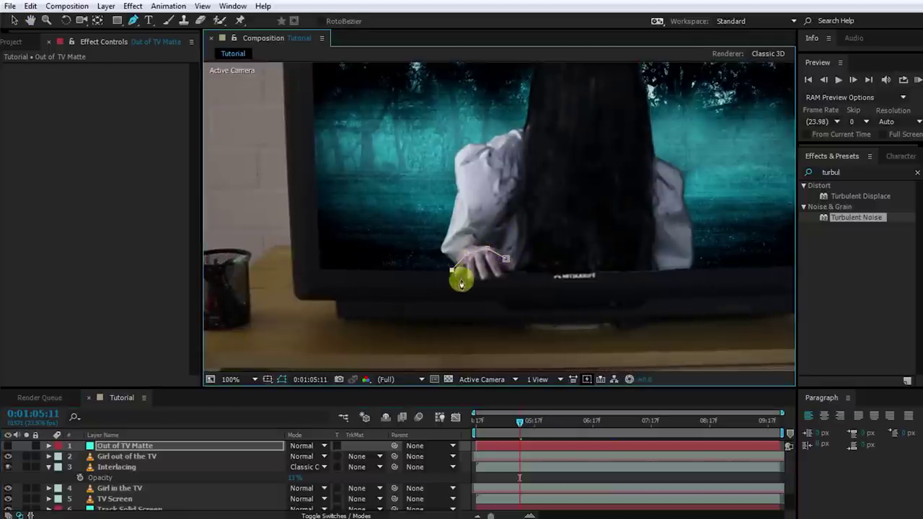
pyautogui.click(511, 266)
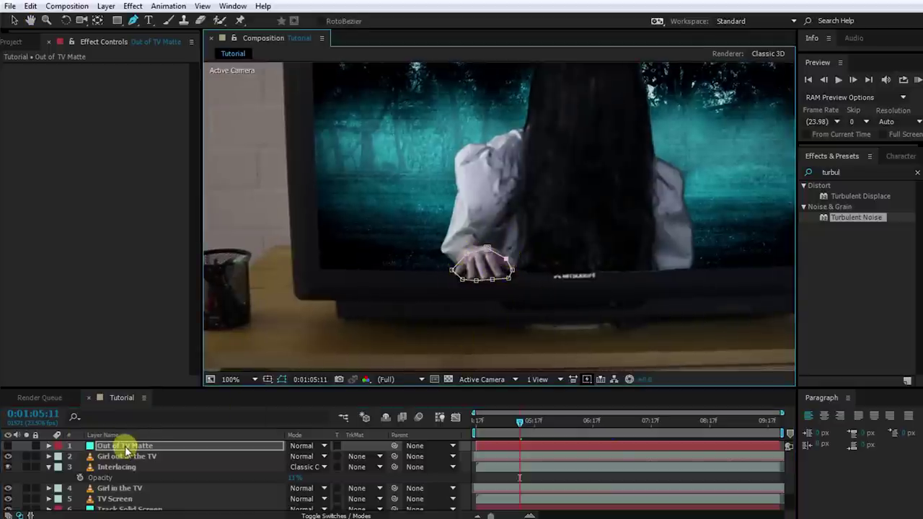
pyautogui.press('m')
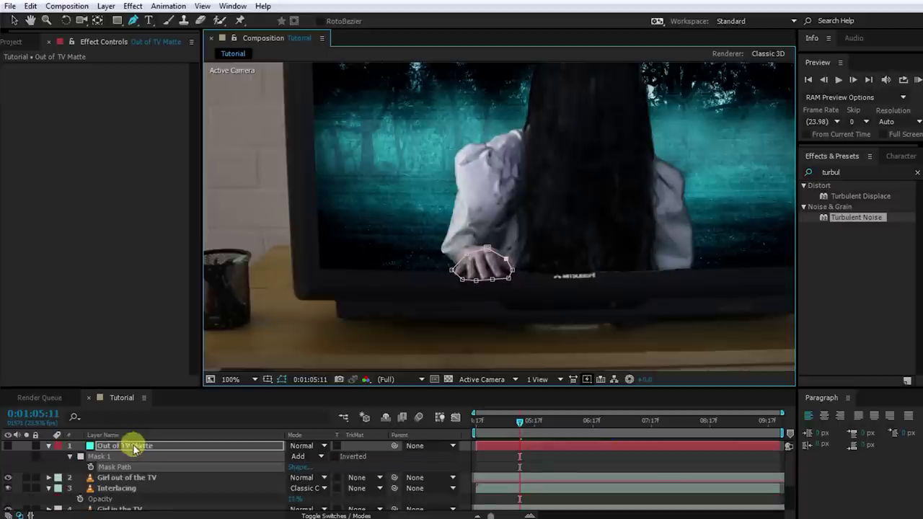
pyautogui.click(92, 466)
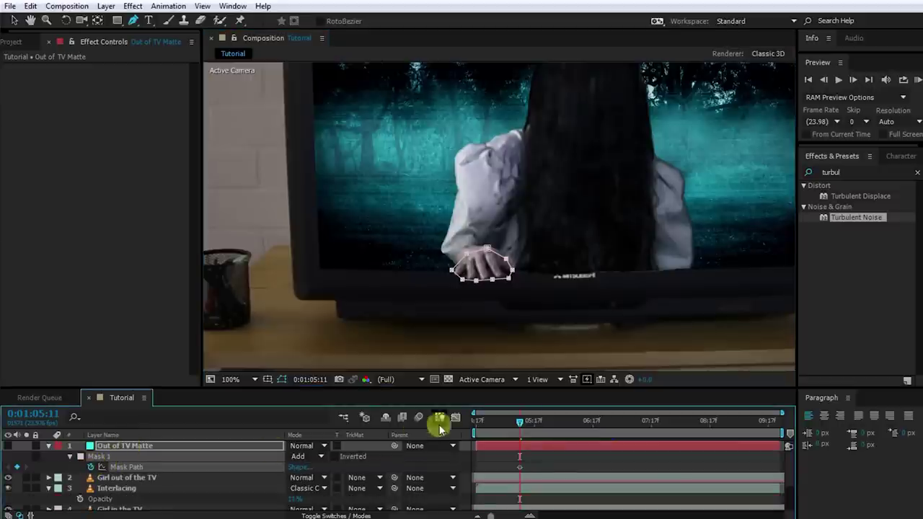
# Keyframe the hand mask frame by frame so it follows the hand as it emerges over the TV's lower edge
pyautogui.moveTo(525, 425); pyautogui.dragTo(511, 424)
pyautogui.press('v')
pyautogui.moveTo(495, 272); pyautogui.dragTo(519, 270)
pyautogui.press('pageup')
pyautogui.press('pagedown')
pyautogui.press('pagedown')
pyautogui.press('pagedown')
pyautogui.press('pagedown')
pyautogui.press('pagedown')
pyautogui.press('pagedown')
pyautogui.press('pagedown')
pyautogui.press('pagedown')
pyautogui.press('pagedown')
pyautogui.press('pagedown')
pyautogui.press('pagedown')
pyautogui.press('pagedown')
pyautogui.press('pagedown')
pyautogui.press('pagedown')
pyautogui.press('pagedown')
pyautogui.press('pagedown')
# Extend the hand mask's points outward below the TV edge and keep keyframing its shape up to 0:01:07:01
pyautogui.moveTo(452, 286); pyautogui.dragTo(422, 348)
pyautogui.press('pagedown')
pyautogui.press('pagedown')
pyautogui.press('pagedown')
pyautogui.press('pagedown')
pyautogui.press('pagedown')
pyautogui.moveTo(454, 264); pyautogui.dragTo(541, 282)
pyautogui.hotkey('shift', 'pagedown')
pyautogui.hotkey('shift', 'pagedown')
pyautogui.moveTo(613, 425)
pyautogui.mouseDown()
pyautogui.moveTo(514, 437)
pyautogui.moveTo(500, 424)
pyautogui.moveTo(505, 367)
pyautogui.moveTo(503, 423)
pyautogui.moveTo(606, 428)
pyautogui.mouseUp()
pyautogui.click(421, 245)
pyautogui.moveTo(419, 245); pyautogui.dragTo(366, 243)
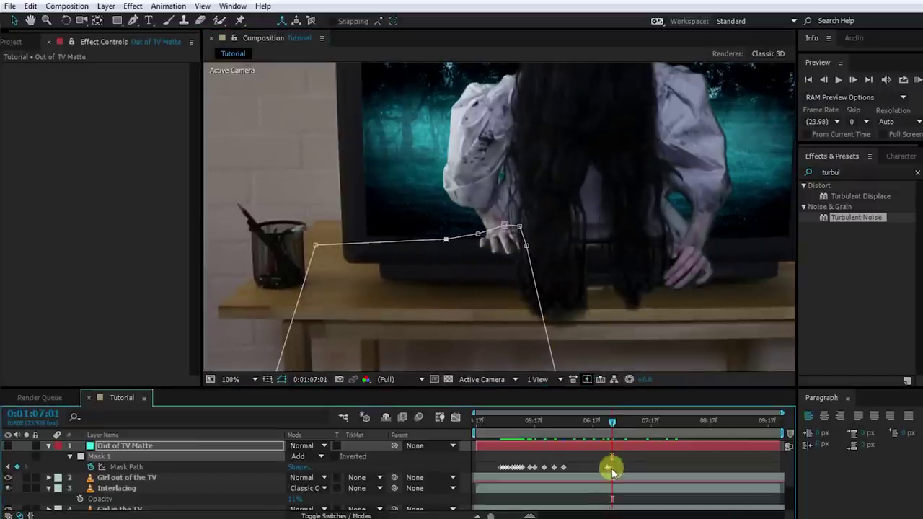
# Change the fast preview option and review the animated hand mask back at 0:01:05:04
pyautogui.moveTo(613, 421); pyautogui.dragTo(535, 422)
pyautogui.press('k')
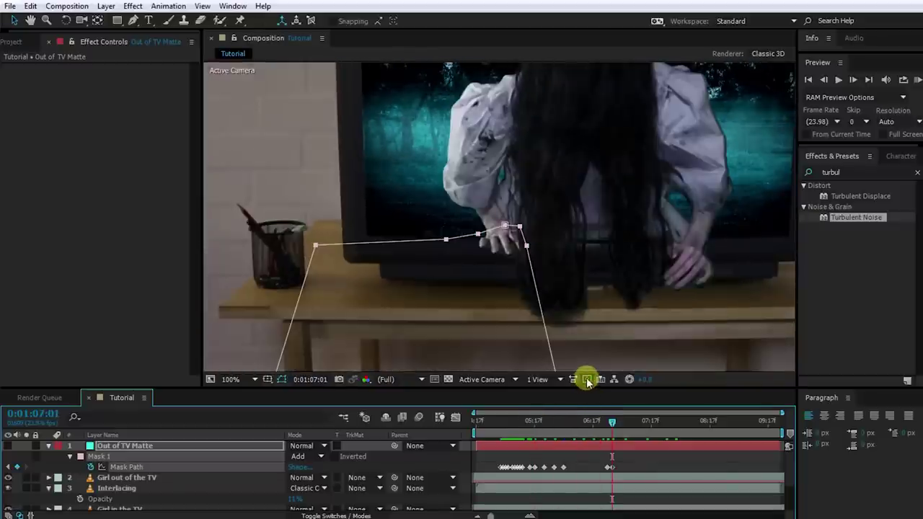
pyautogui.press('pagedown')
pyautogui.click(588, 381)
pyautogui.click(598, 395)
pyautogui.moveTo(520, 425); pyautogui.dragTo(506, 426)
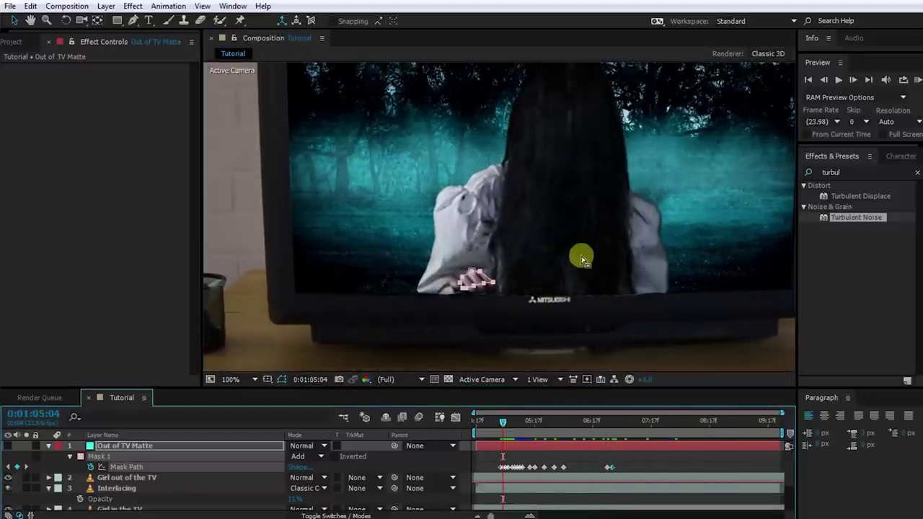
pyautogui.press('pageup')
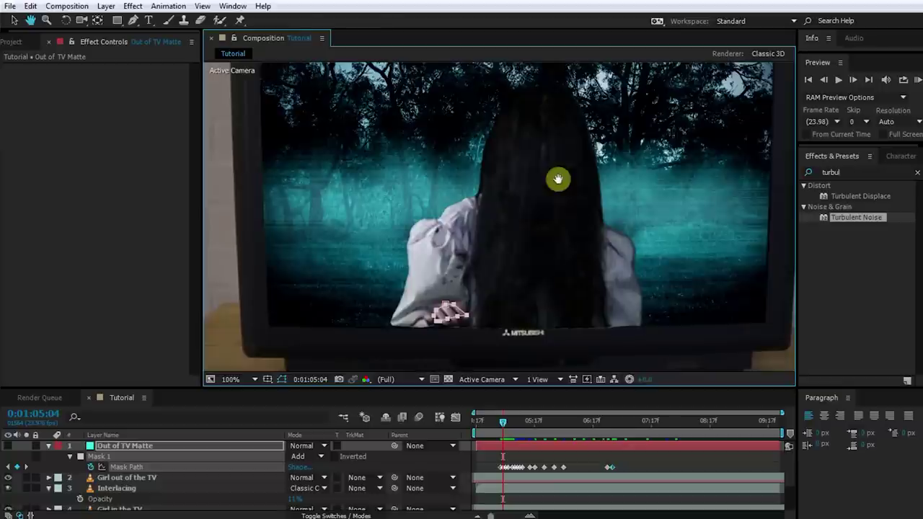
# Lock Mask 1 on the Out of TV Matte layer and go to 0:01:05:19
pyautogui.click(94, 461)
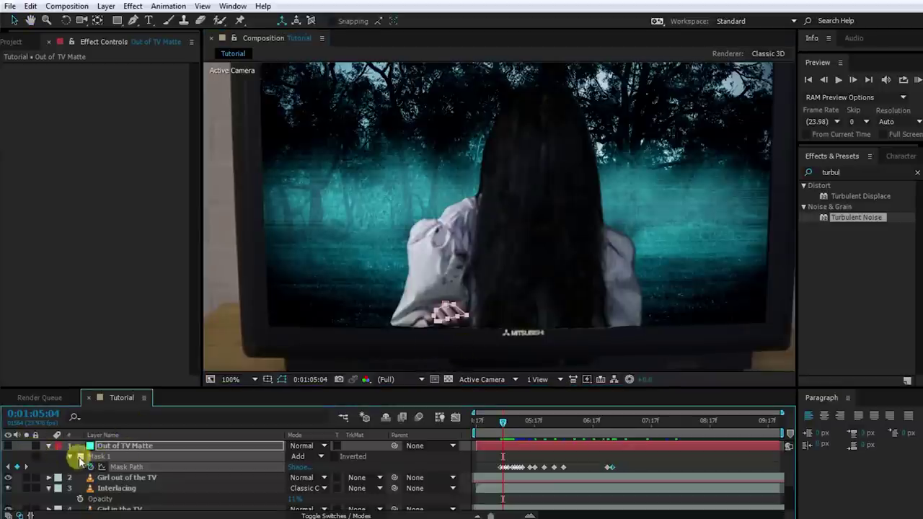
pyautogui.click(36, 457)
pyautogui.click(453, 477)
pyautogui.moveTo(504, 426); pyautogui.dragTo(543, 424)
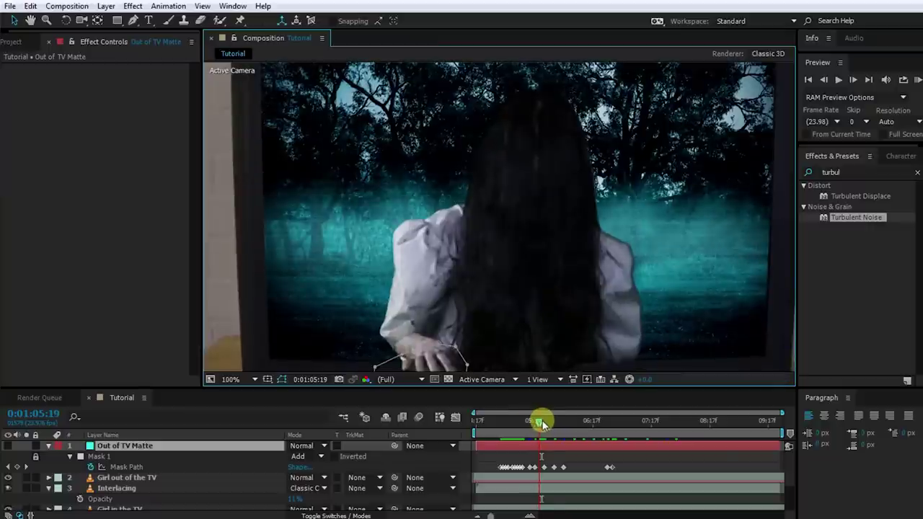
# Draw a closed oval Pen tool mask around the upper part of the girl's head on the Out of TV Matte layer
pyautogui.click(132, 19)
pyautogui.click(556, 111)
pyautogui.click(526, 110)
pyautogui.click(509, 116)
pyautogui.click(498, 133)
pyautogui.click(492, 156)
pyautogui.click(500, 184)
pyautogui.click(522, 195)
pyautogui.click(547, 189)
pyautogui.click(562, 174)
pyautogui.click(569, 157)
pyautogui.click(566, 135)
pyautogui.click(572, 190)
# Turn on Mask Path keyframing for Mask 2 and reshape the mask over time to follow the girl's head
pyautogui.click(70, 489)
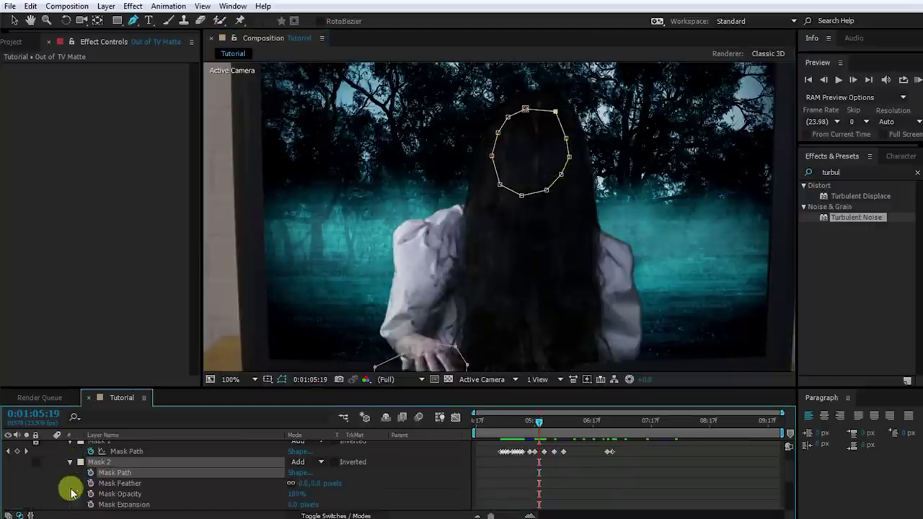
pyautogui.click(90, 472)
pyautogui.click(526, 159)
pyautogui.click(515, 470)
pyautogui.click(577, 437)
pyautogui.moveTo(572, 148); pyautogui.dragTo(571, 171)
pyautogui.click(596, 422)
pyautogui.doubleClick(596, 173)
pyautogui.moveTo(532, 270); pyautogui.dragTo(691, 354)
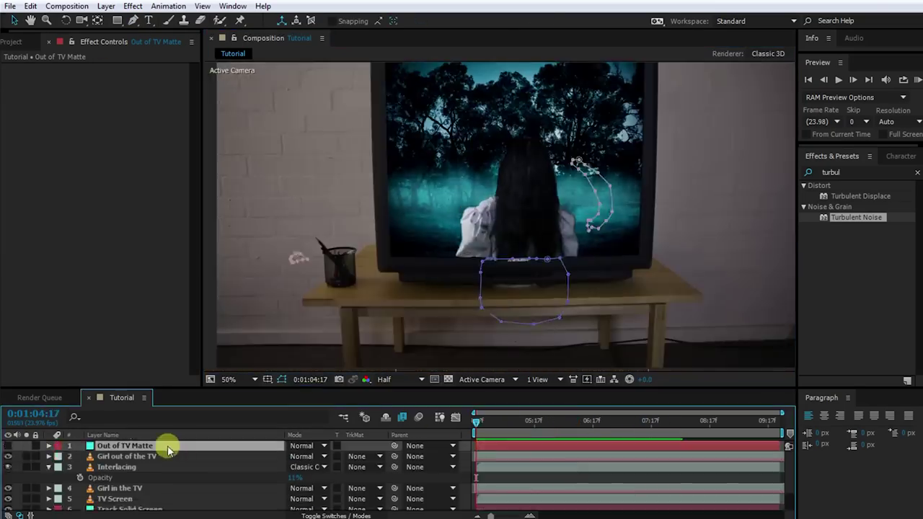
# Scrub through the matte masks with the Out of TV Matte layer shown, and inspect 0:01:06:07 at 100% and Full resolution
pyautogui.moveTo(480, 421); pyautogui.dragTo(668, 429)
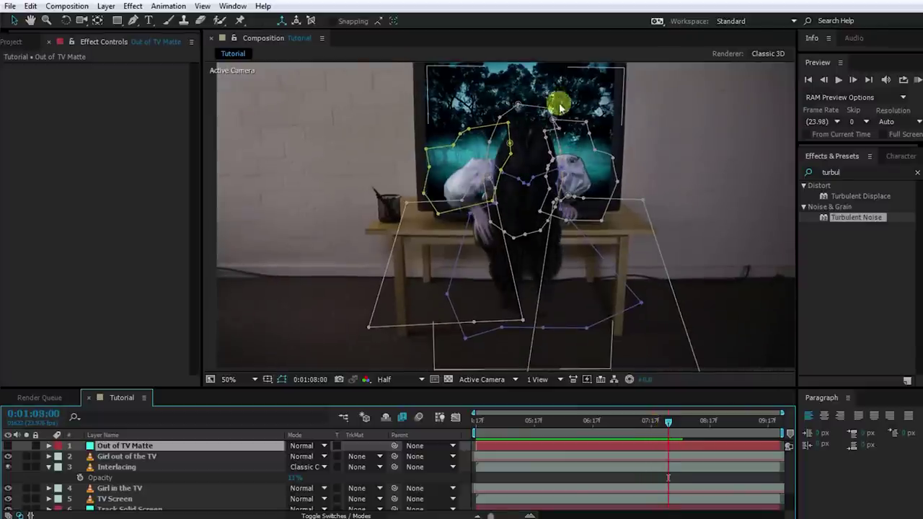
pyautogui.moveTo(669, 425); pyautogui.dragTo(621, 431)
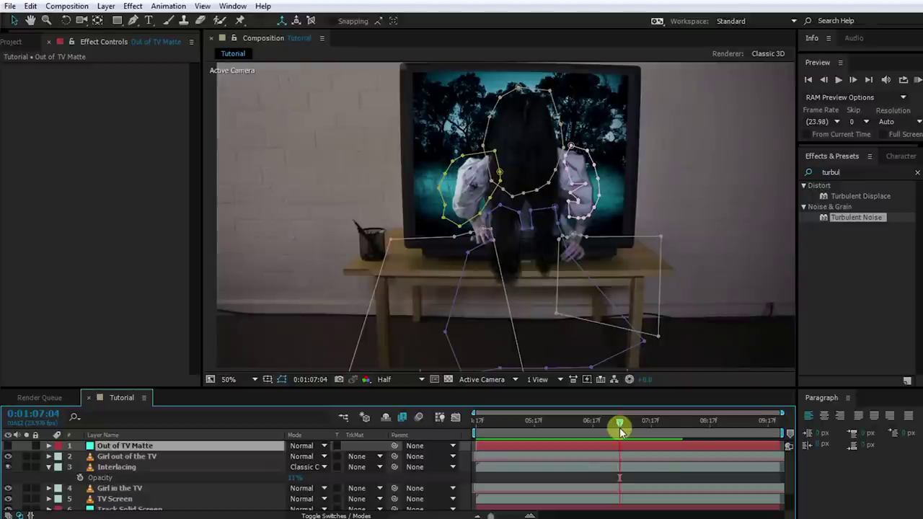
pyautogui.click(8, 445)
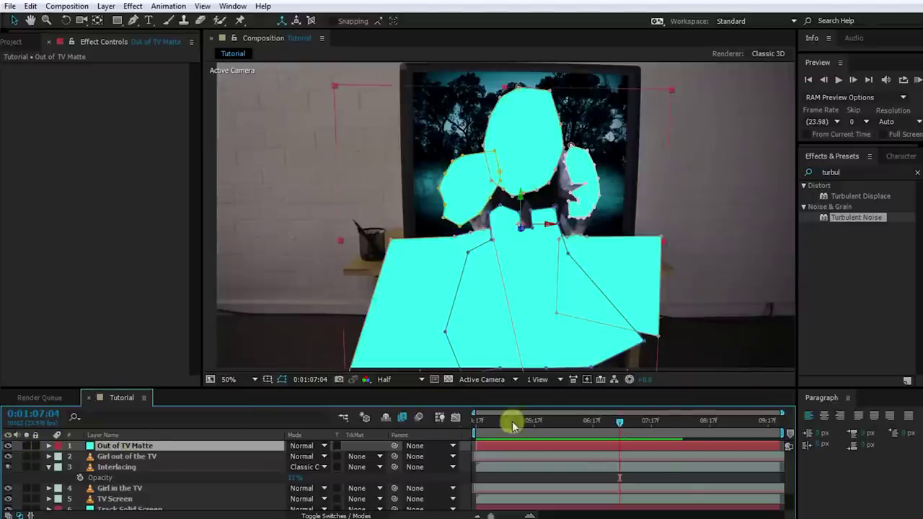
pyautogui.moveTo(619, 425); pyautogui.dragTo(569, 424)
pyautogui.press('/')
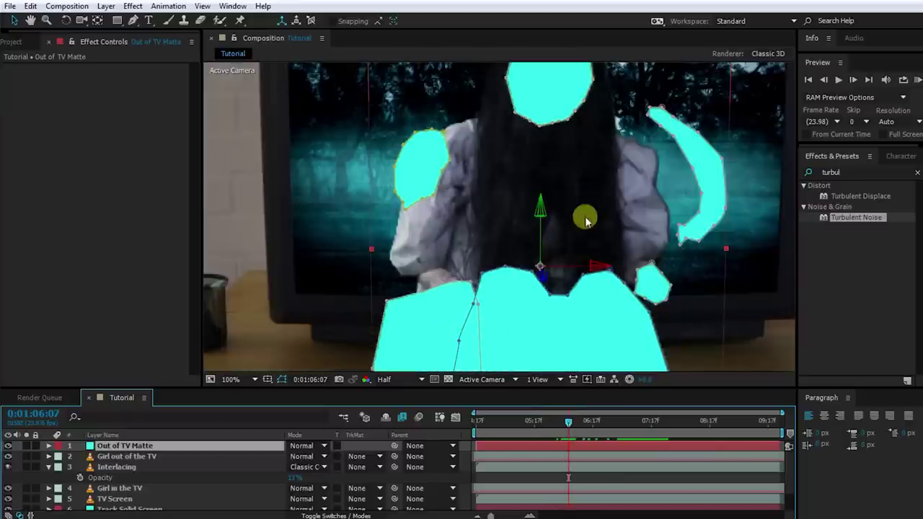
pyautogui.click(402, 380)
pyautogui.click(402, 411)
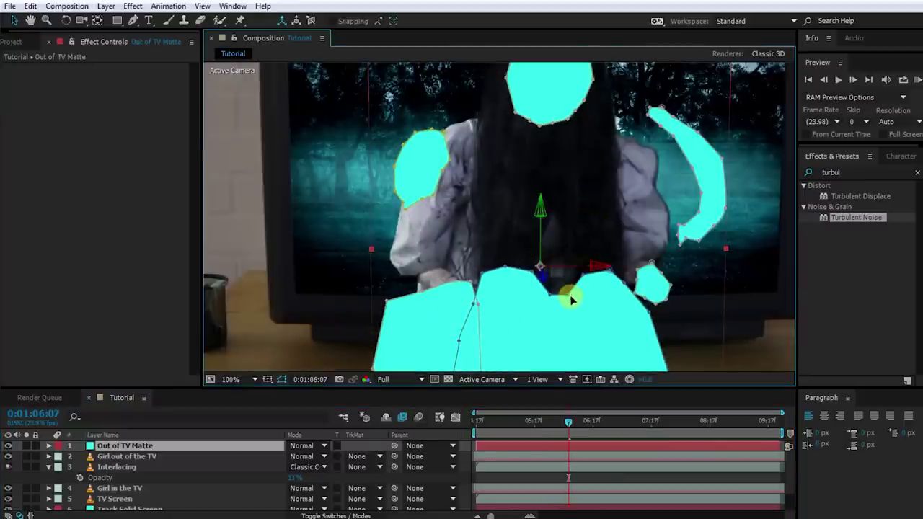
# Set the Mask Feather of all masks on the Out of TV Matte layer to 4 pixels and check the edges at 0:01:07:08
pyautogui.click(125, 445)
pyautogui.press('m')
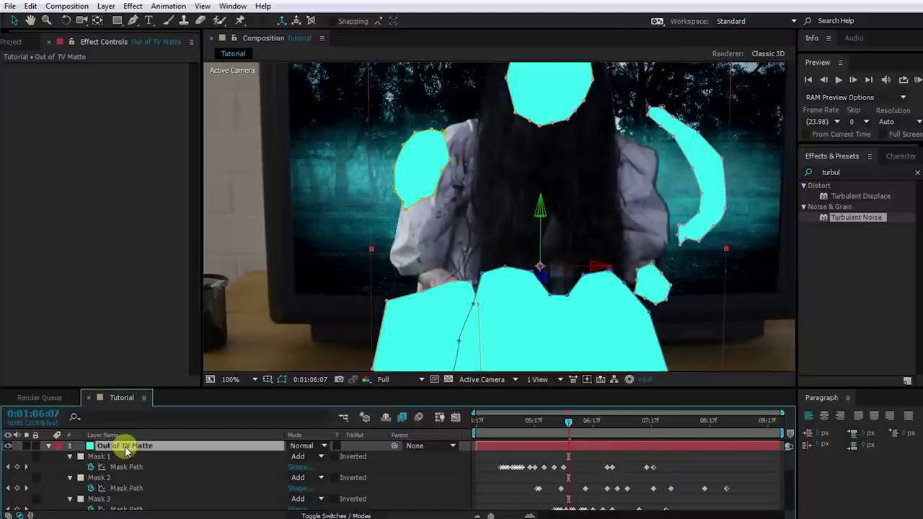
pyautogui.hotkey('shift', 'f')
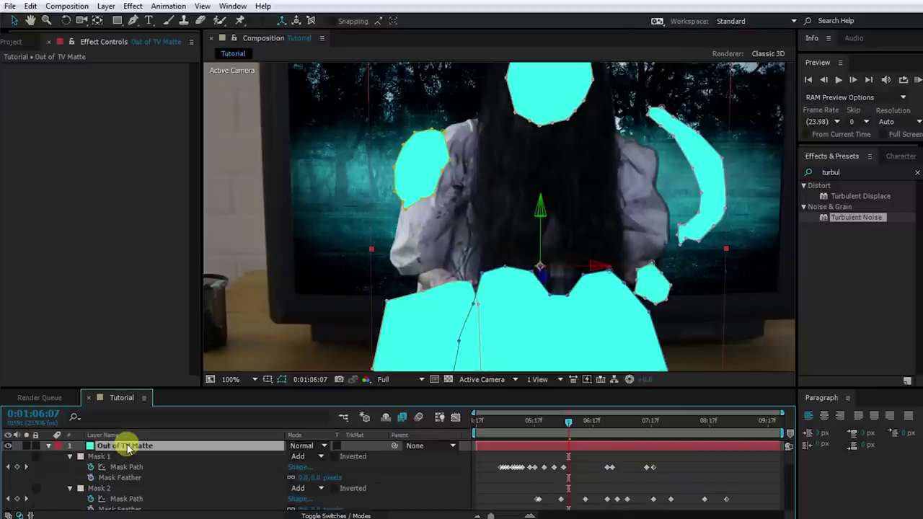
pyautogui.scroll(-5, 123, 474)
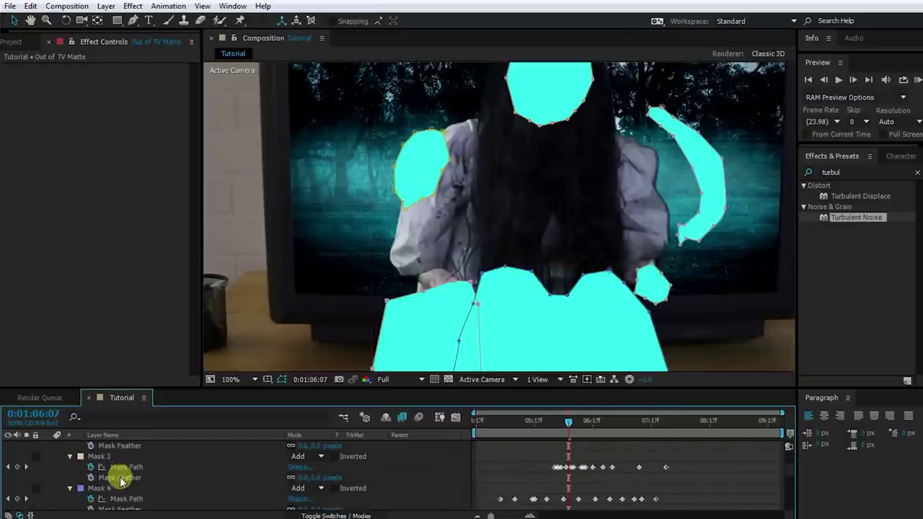
pyautogui.click(120, 478)
pyautogui.scroll(5, 120, 479)
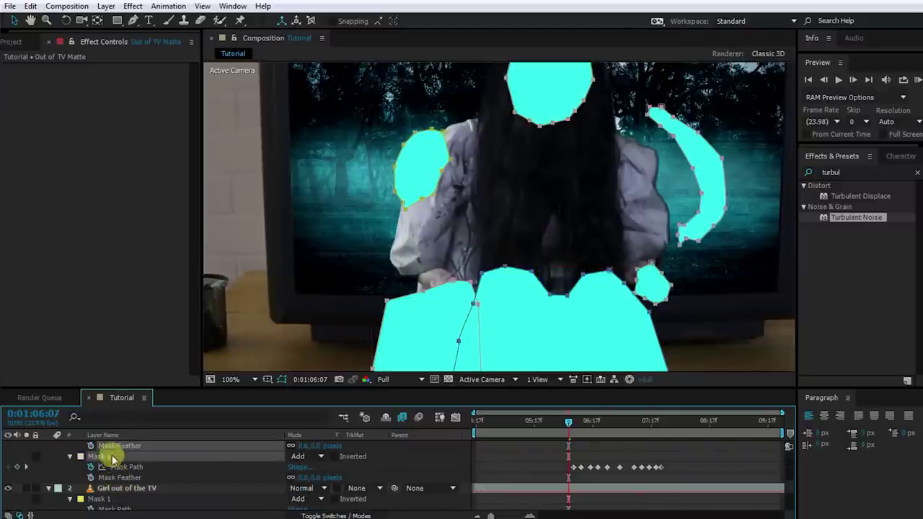
pyautogui.moveTo(312, 477); pyautogui.dragTo(318, 478)
pyautogui.scroll(-5, 625, 284)
pyautogui.moveTo(588, 421); pyautogui.dragTo(629, 426)
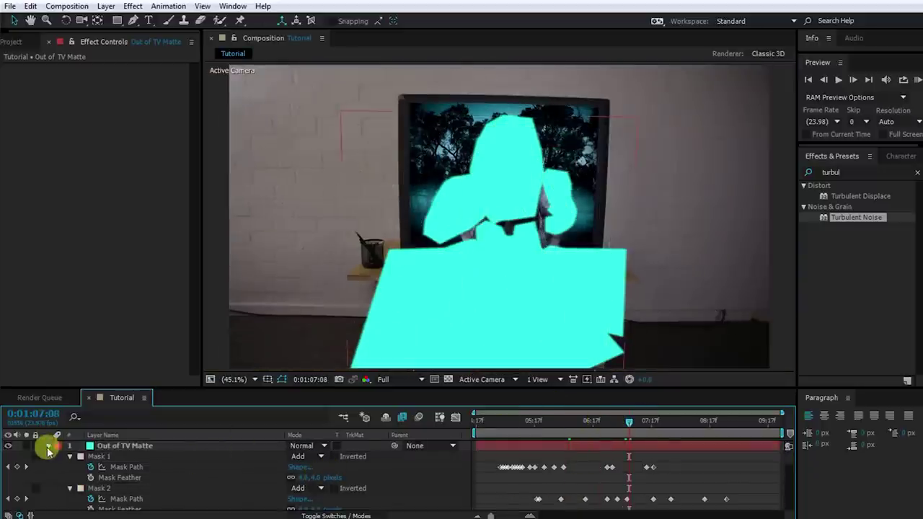
# Set the Girl out of the TV layer's track matte to Alpha Matte "Out of TV Matte"
pyautogui.click(48, 445)
pyautogui.click(117, 459)
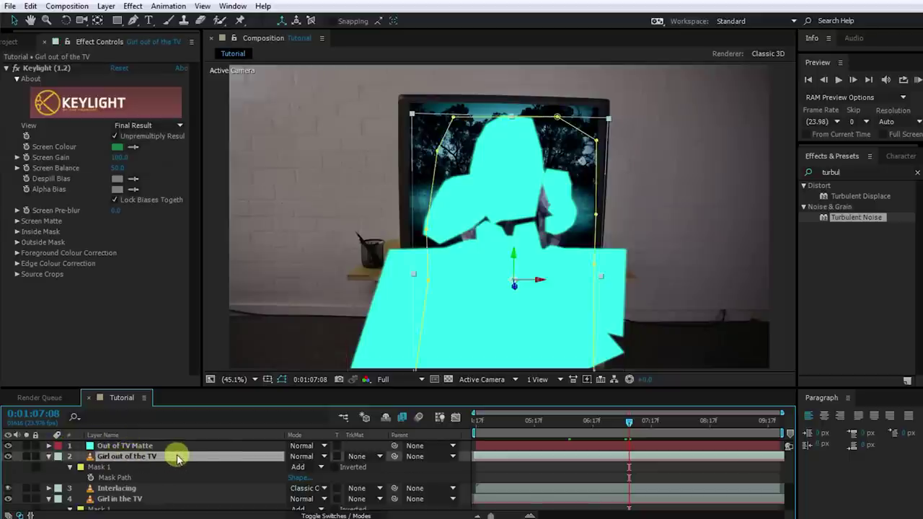
pyautogui.click(370, 457)
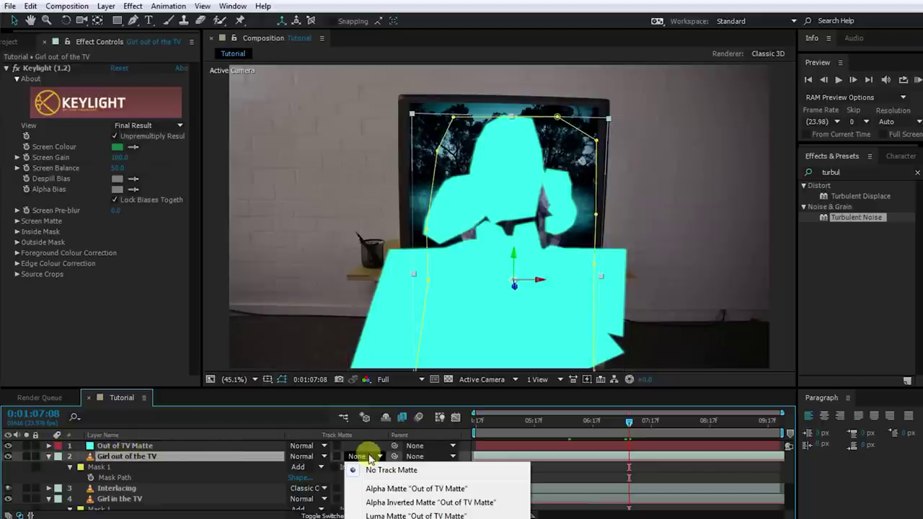
pyautogui.click(443, 489)
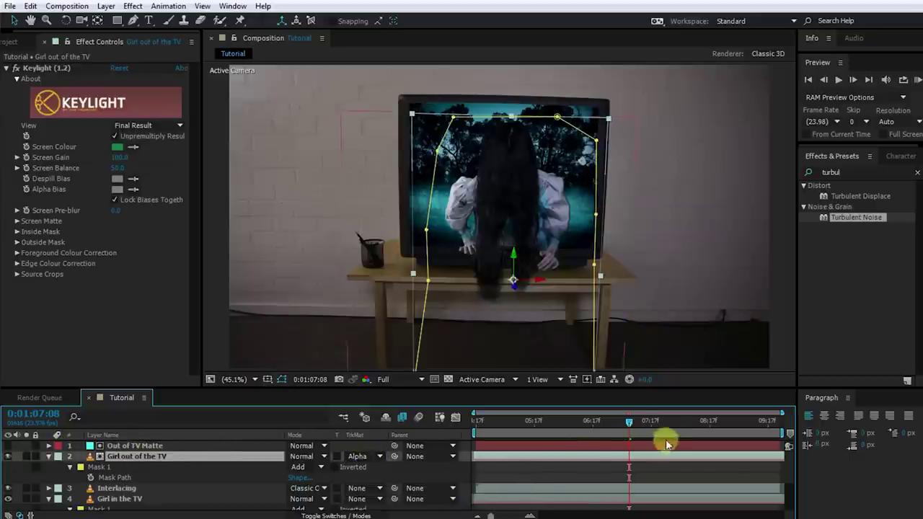
# Play back the matted composite from the start and examine the girl at 0:01:06:20
pyautogui.moveTo(626, 423); pyautogui.dragTo(503, 427)
pyautogui.click(539, 474)
pyautogui.press('space')
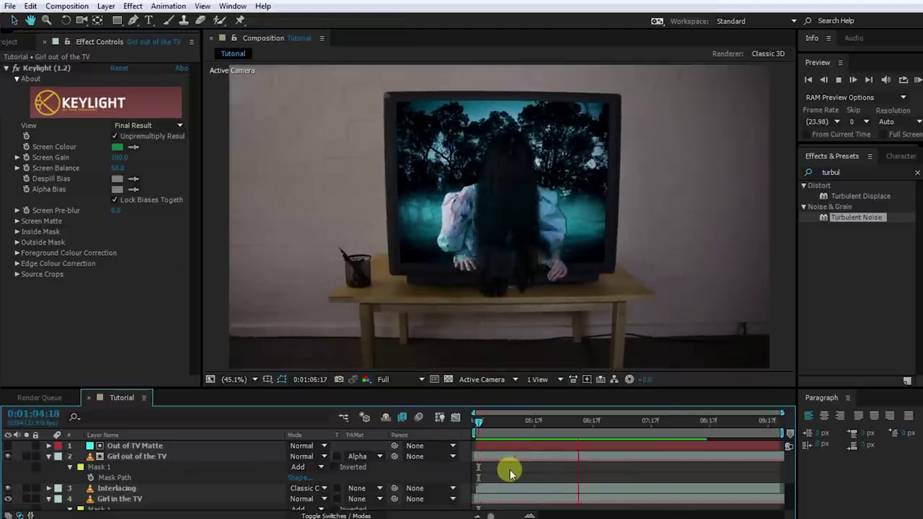
pyautogui.press('space')
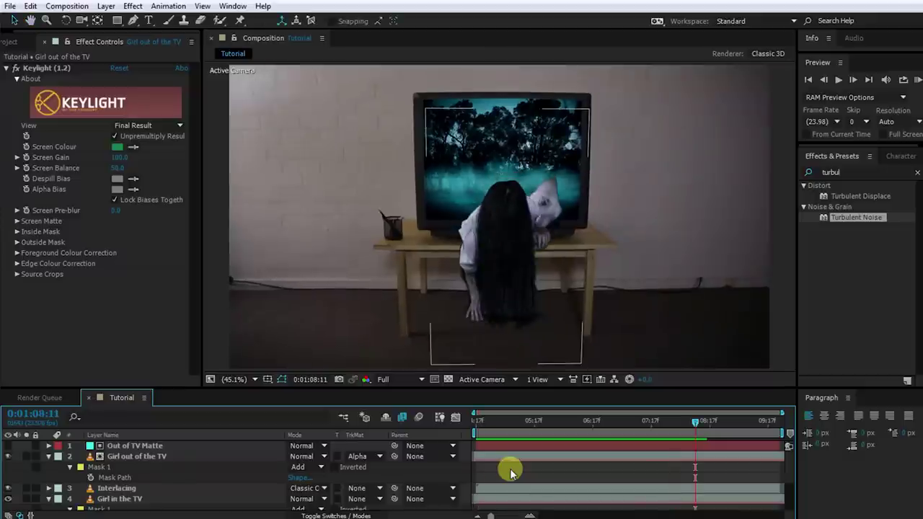
pyautogui.moveTo(695, 422); pyautogui.dragTo(600, 435)
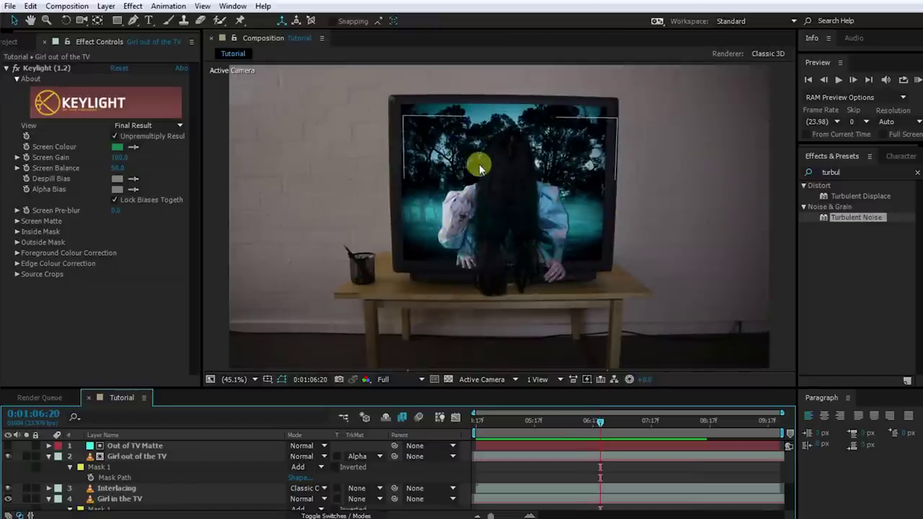
# Pre-compose the Out of TV Matte and Girl out of the TV layers as Girl out of the TV Comp, moving all attributes
pyautogui.click(159, 448)
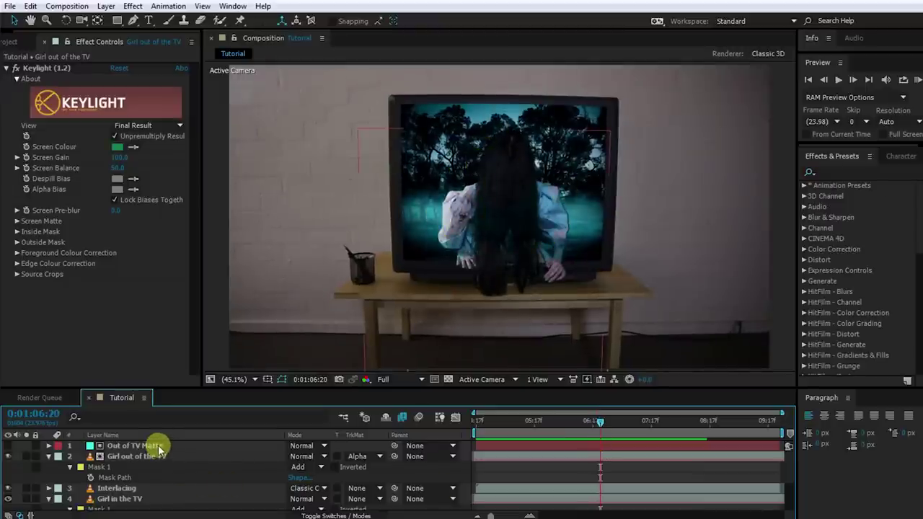
pyautogui.keyDown('shift'); pyautogui.click(155, 457); pyautogui.keyUp('shift')
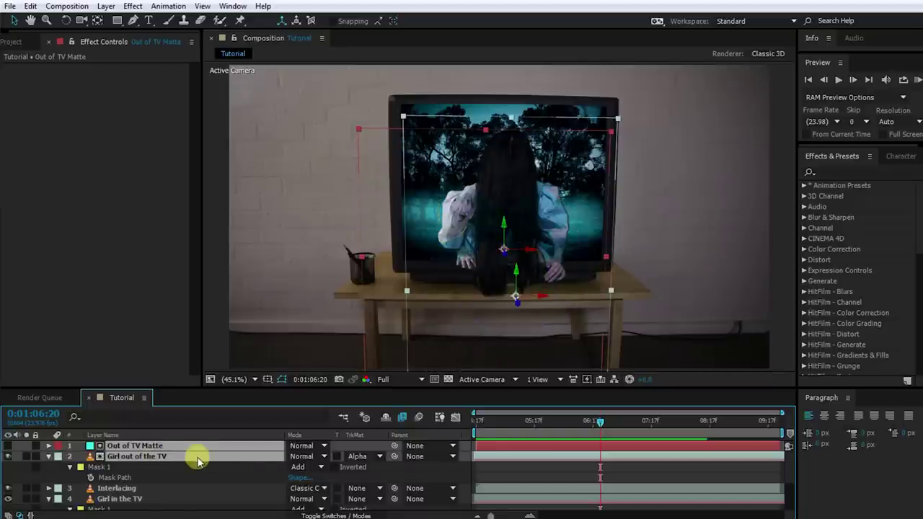
pyautogui.hotkey('ctrl', 'shift', 'c')
pyautogui.moveTo(497, 174); pyautogui.dragTo(536, 213)
pyautogui.write('Girl out of the TV Comp')
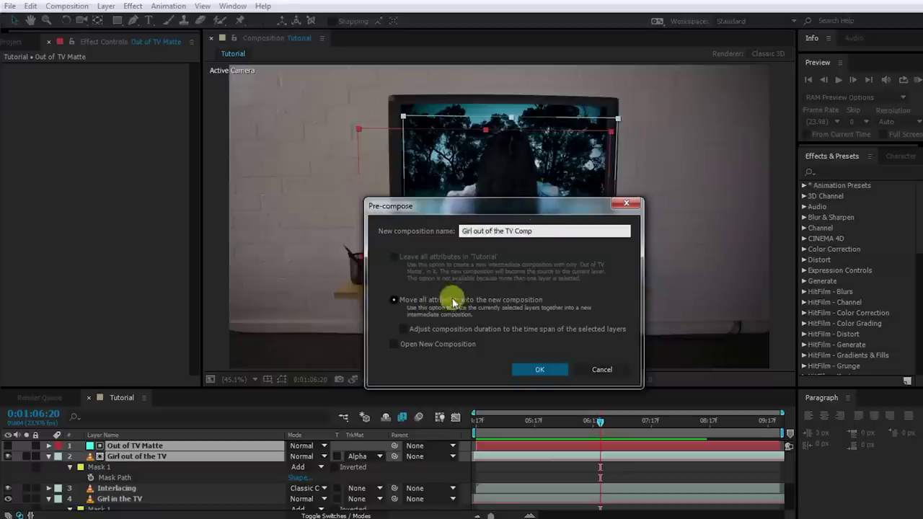
pyautogui.click(536, 371)
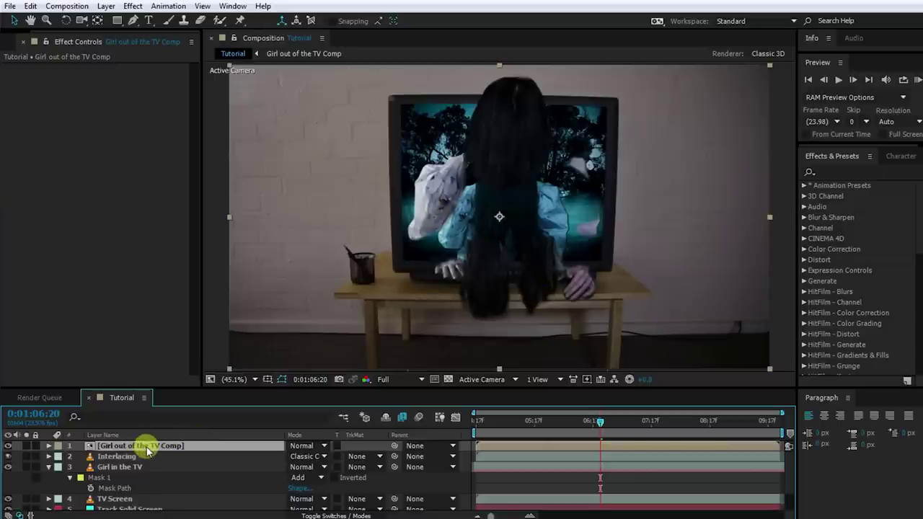
# Enable Collapse Transformations on the Girl out of the TV Comp layer, and duplicate it as TV Transition Matte
pyautogui.press('F4')
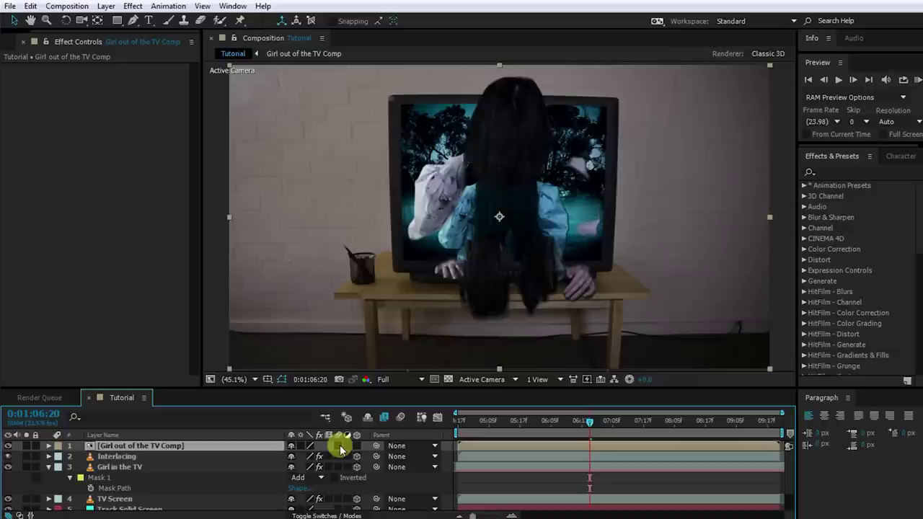
pyautogui.click(302, 448)
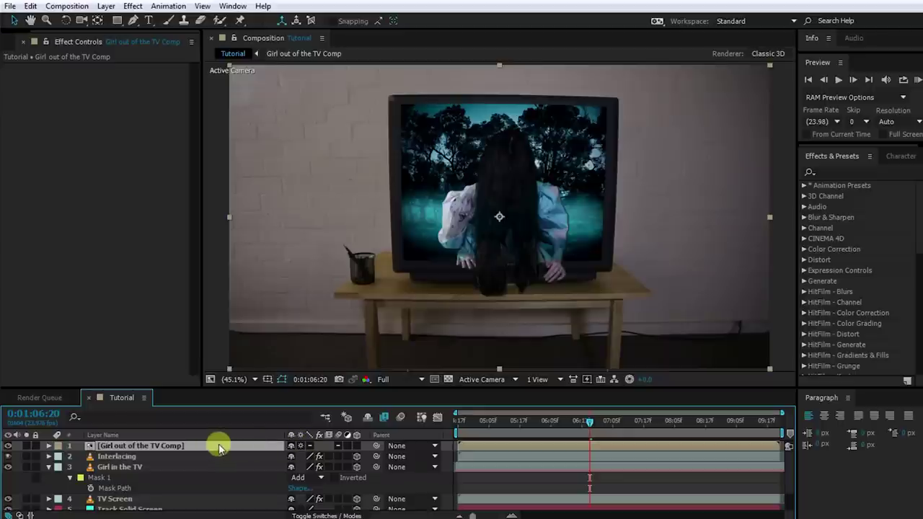
pyautogui.hotkey('ctrl', 'd')
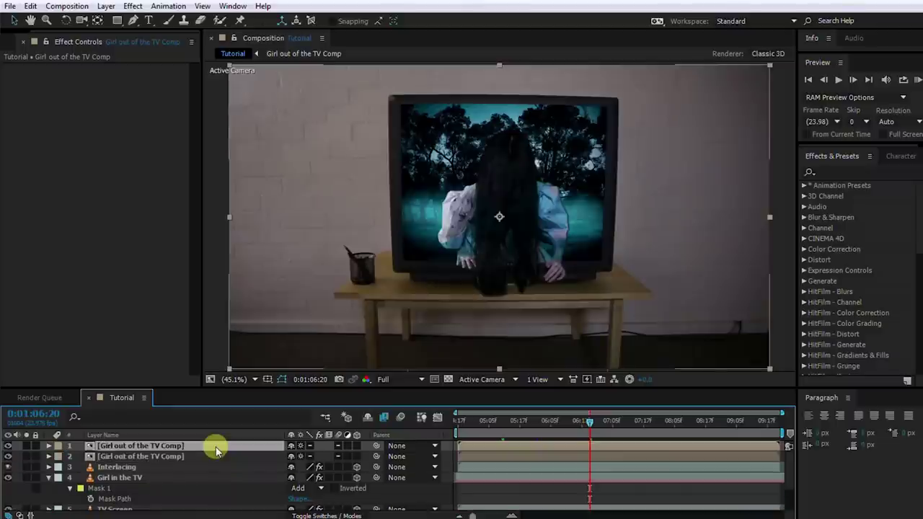
pyautogui.press('Return')
pyautogui.write('TV Transition Ma')
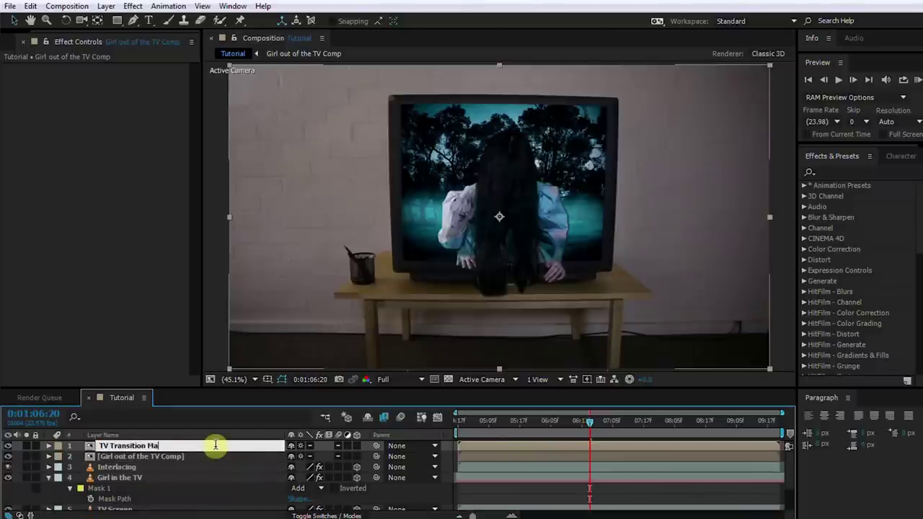
pyautogui.write('tte')
pyautogui.press('Return')
# Apply Colorama to the TV Transition Matte layer and set its input phase to come from Alpha
pyautogui.click(882, 173)
pyautogui.write('Colorama')
pyautogui.doubleClick(843, 197)
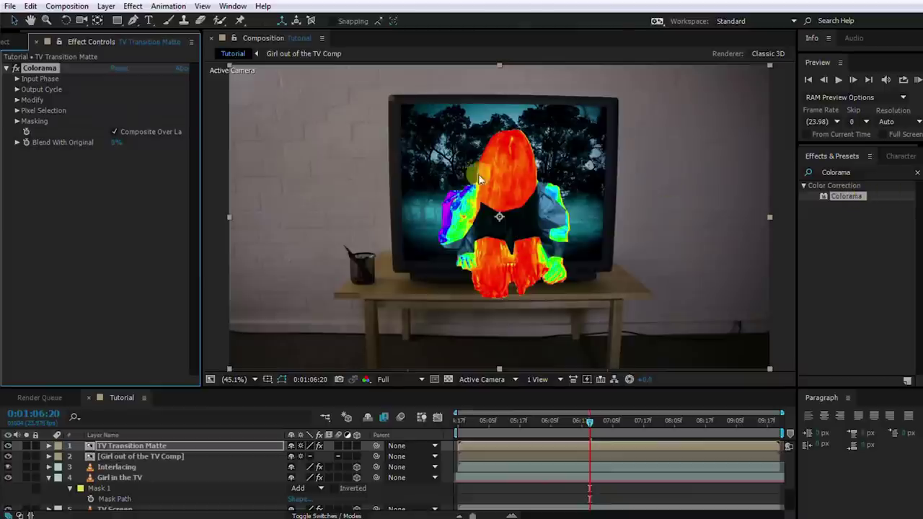
pyautogui.click(485, 222)
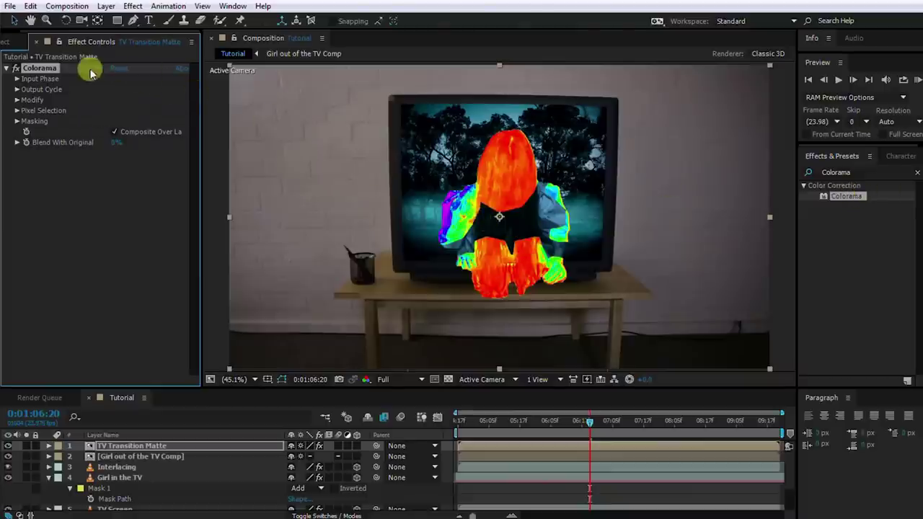
pyautogui.click(17, 79)
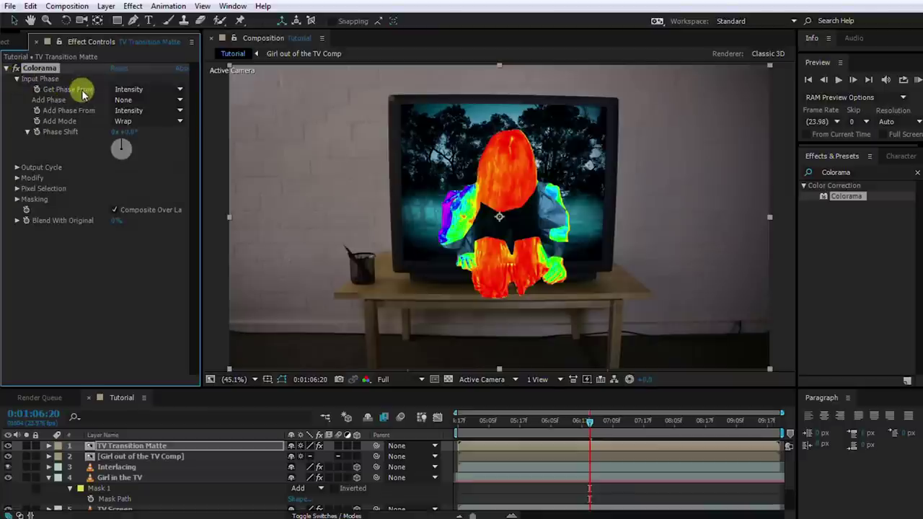
pyautogui.click(177, 89)
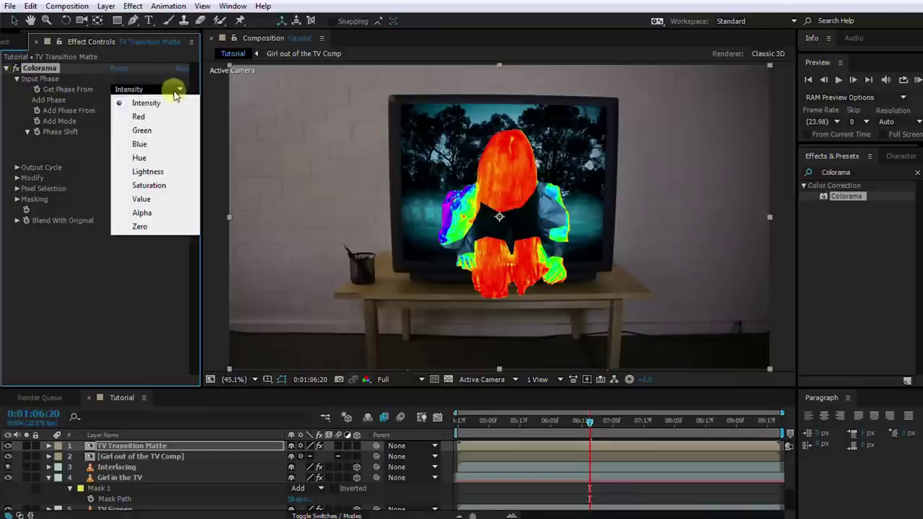
pyautogui.click(146, 209)
# Load the Ramp Grey palette into Colorama's output cycle and move the white marker to about 130° clockwise from the wheel's top
pyautogui.click(17, 167)
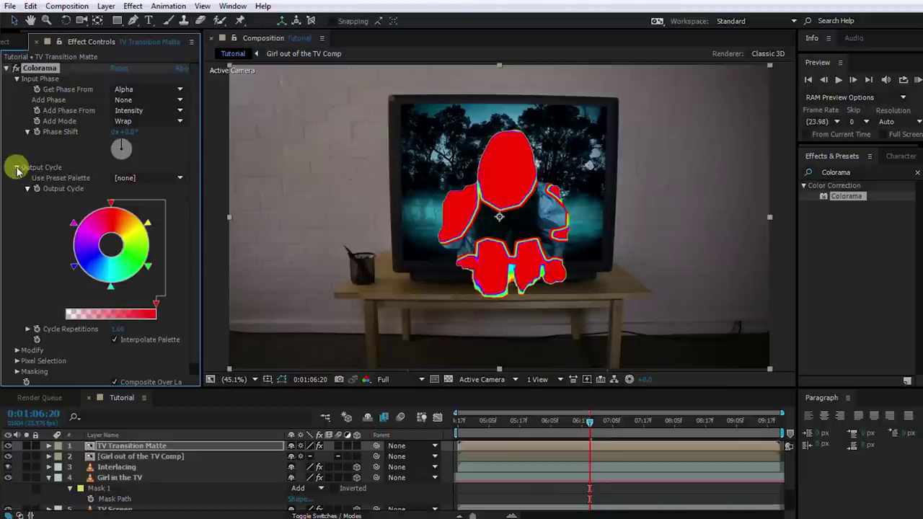
pyautogui.click(173, 180)
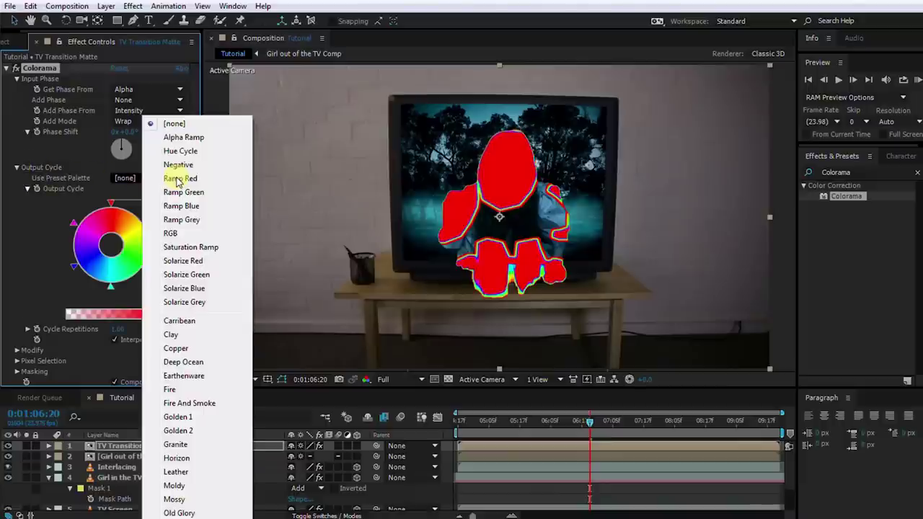
pyautogui.click(189, 219)
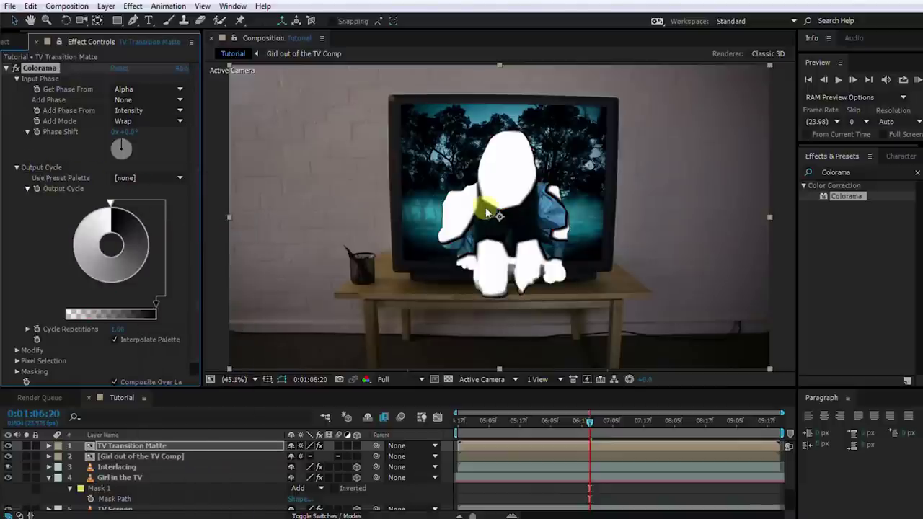
pyautogui.scroll(3, 503, 211)
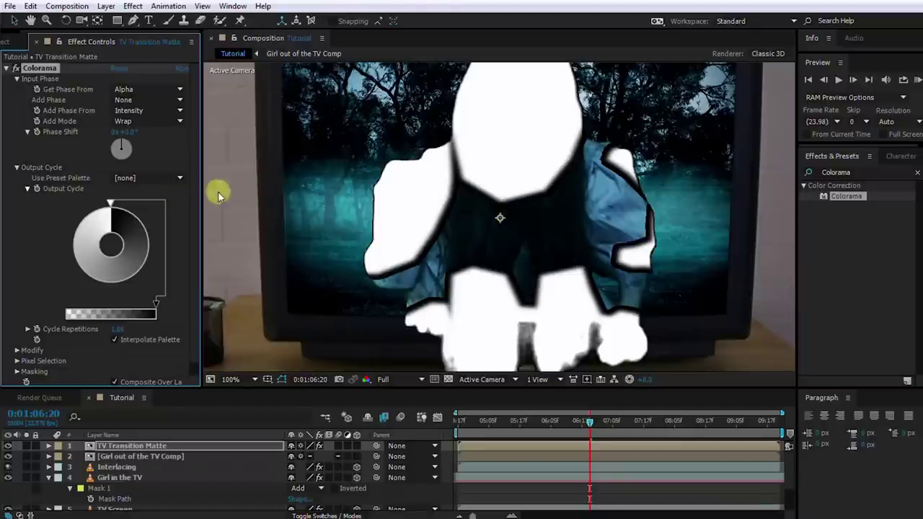
pyautogui.moveTo(111, 205)
pyautogui.mouseDown()
pyautogui.moveTo(130, 207)
pyautogui.moveTo(143, 221)
pyautogui.moveTo(146, 268)
pyautogui.moveTo(160, 275)
pyautogui.mouseUp()
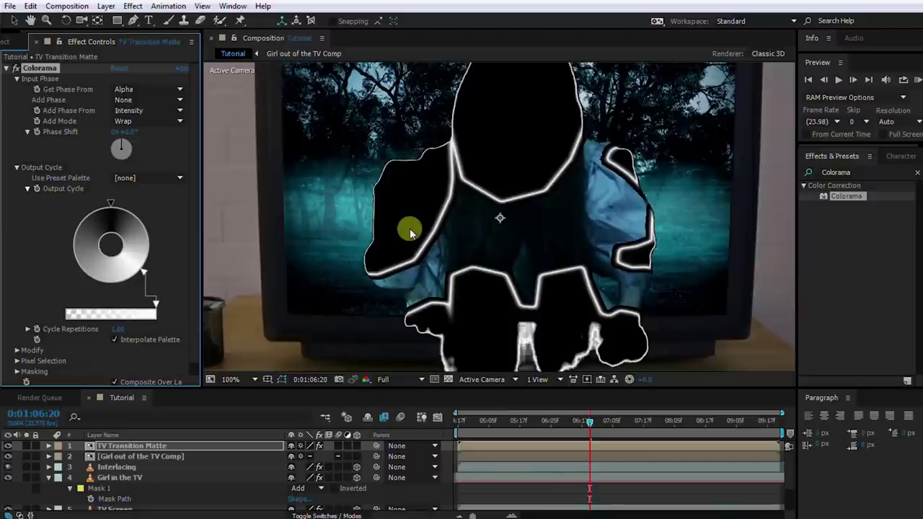
# Add Fast Blur ahead of Colorama on TV Transition Matte and set its Blurriness to 6 to thicken the outline
pyautogui.scroll(2, 410, 232)
pyautogui.moveTo(411, 231); pyautogui.dragTo(587, 256)
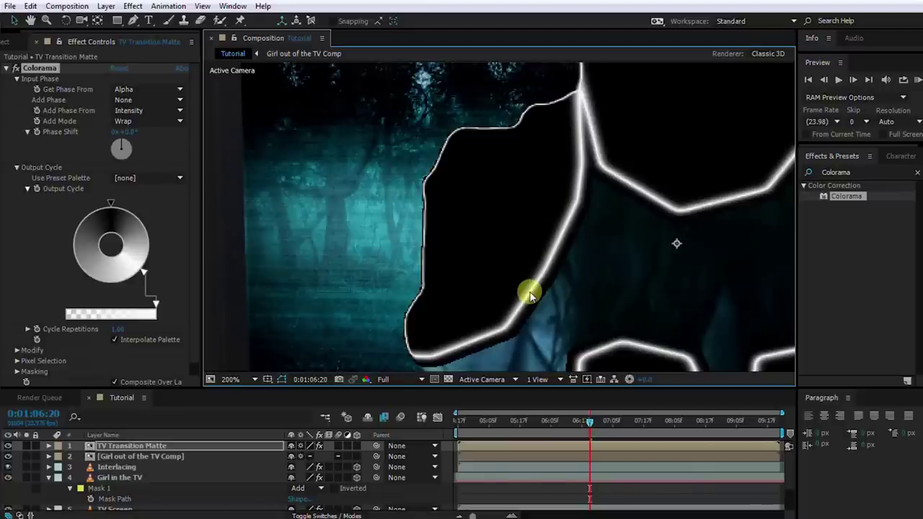
pyautogui.click(862, 172)
pyautogui.write('fast')
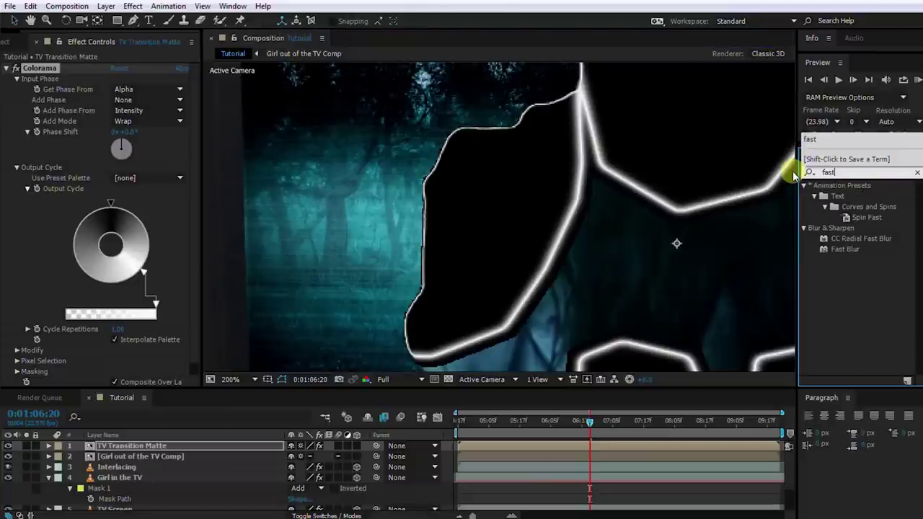
pyautogui.moveTo(845, 249); pyautogui.dragTo(31, 350)
pyautogui.moveTo(51, 109); pyautogui.dragTo(25, 72)
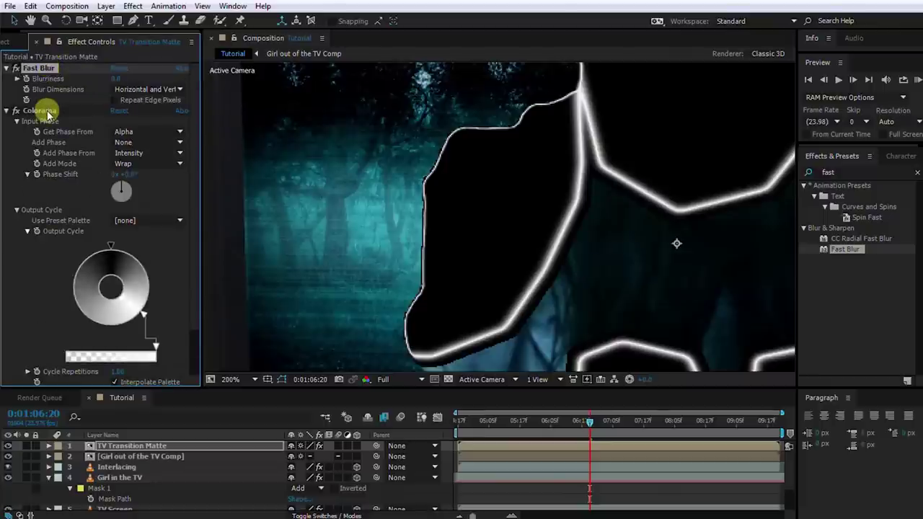
pyautogui.moveTo(117, 78); pyautogui.dragTo(122, 79)
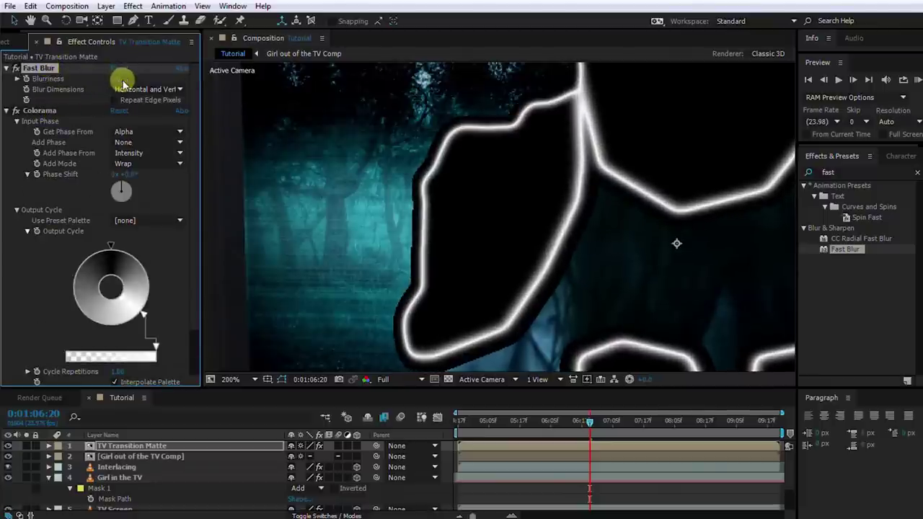
pyautogui.hotkey('shift', '/')
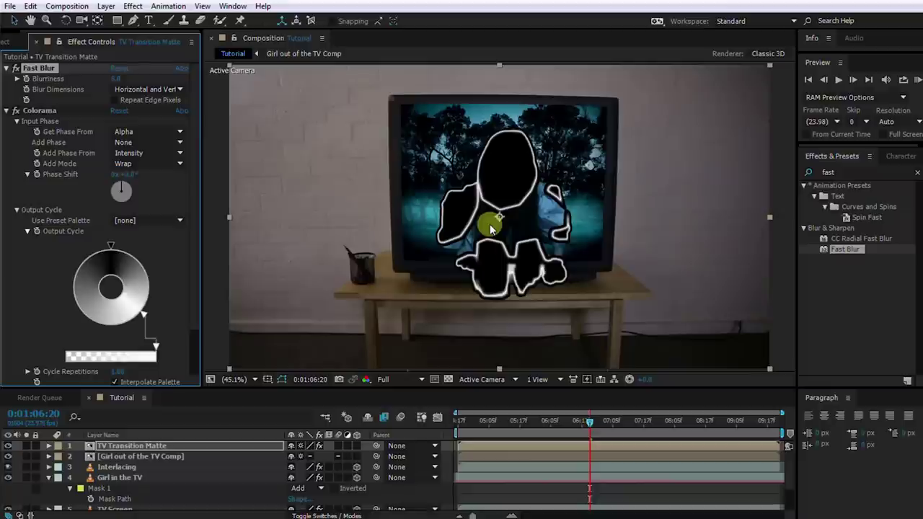
# Create a new adjustment layer named TV Transition
pyautogui.click(106, 6)
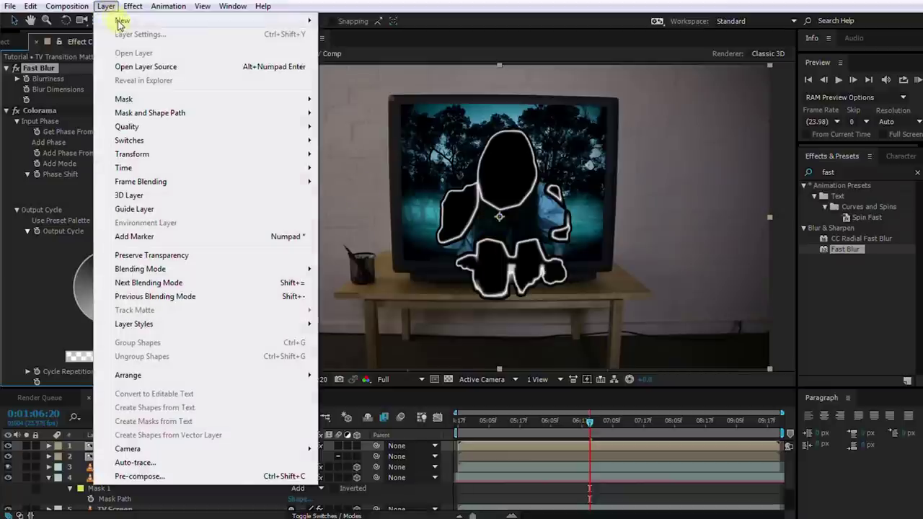
pyautogui.moveTo(144, 20)
pyautogui.click(374, 104)
pyautogui.press('Return')
pyautogui.write('TV Transition')
pyautogui.press('Return')
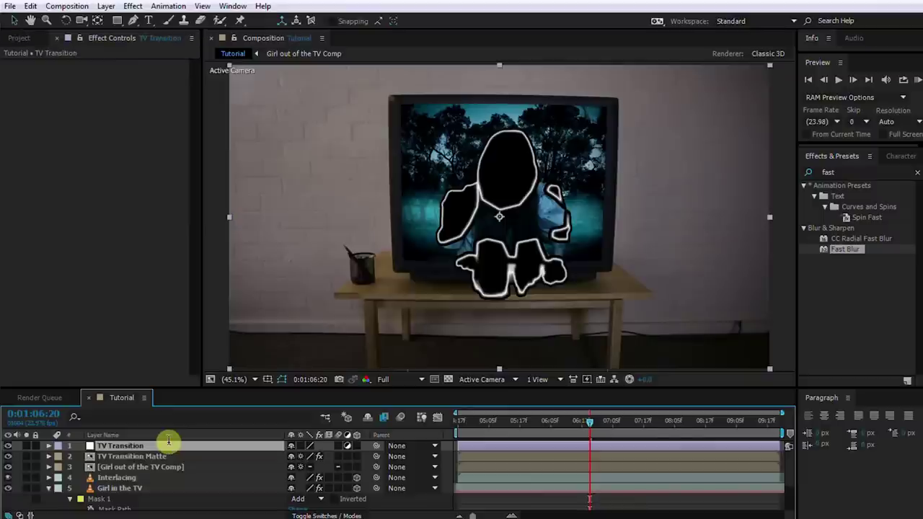
# Move the TV Transition layer beneath TV Transition Matte and set its track matte to Luma Matte "TV Transition Matte"
pyautogui.moveTo(166, 443); pyautogui.dragTo(177, 456)
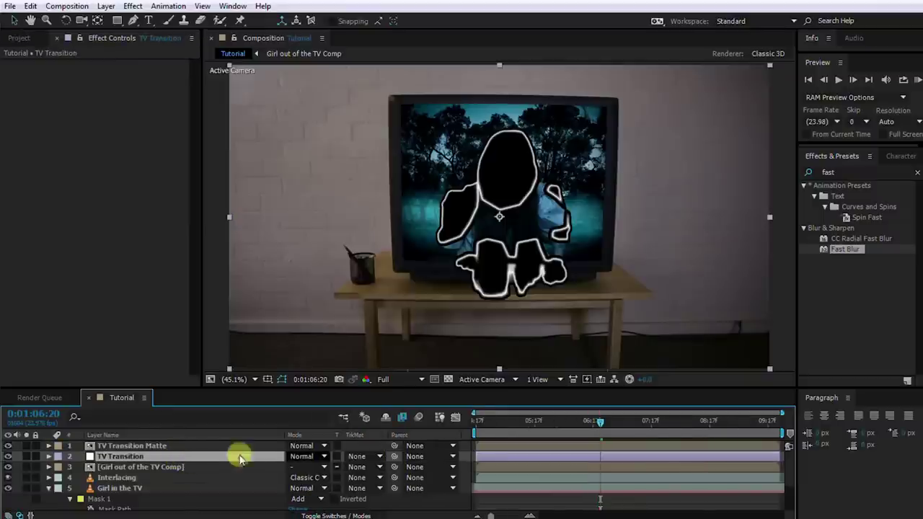
pyautogui.click(371, 459)
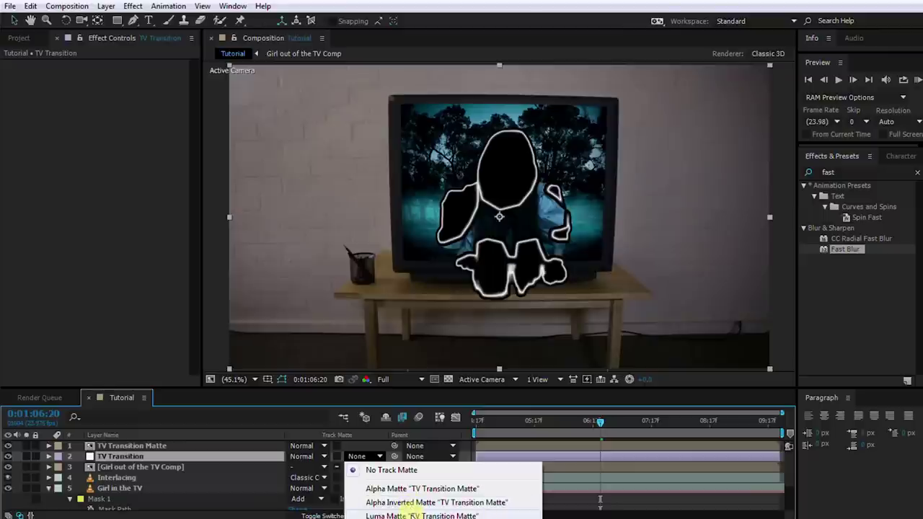
pyautogui.click(422, 515)
# Apply Curves to TV Transition, raise the RGB curve steeply to brighten the outline, and check playback up to 0:01:07:23
pyautogui.click(858, 172)
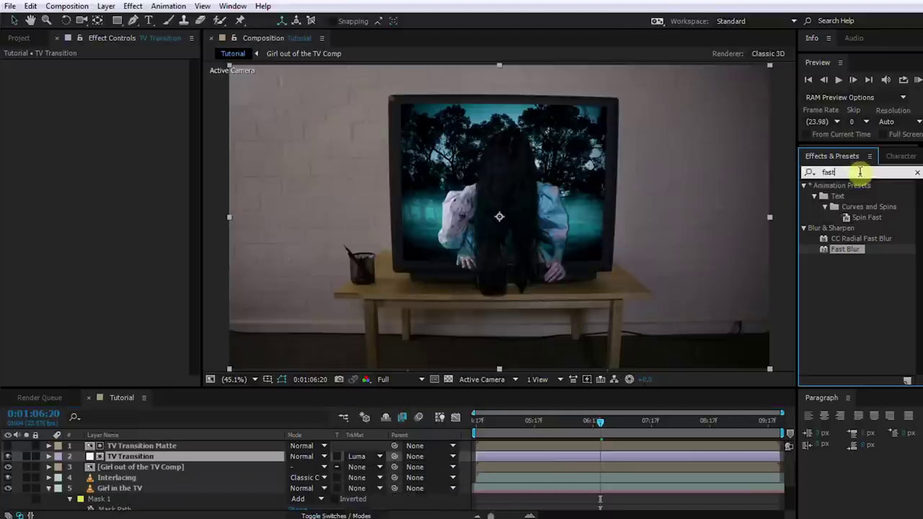
pyautogui.write('curves')
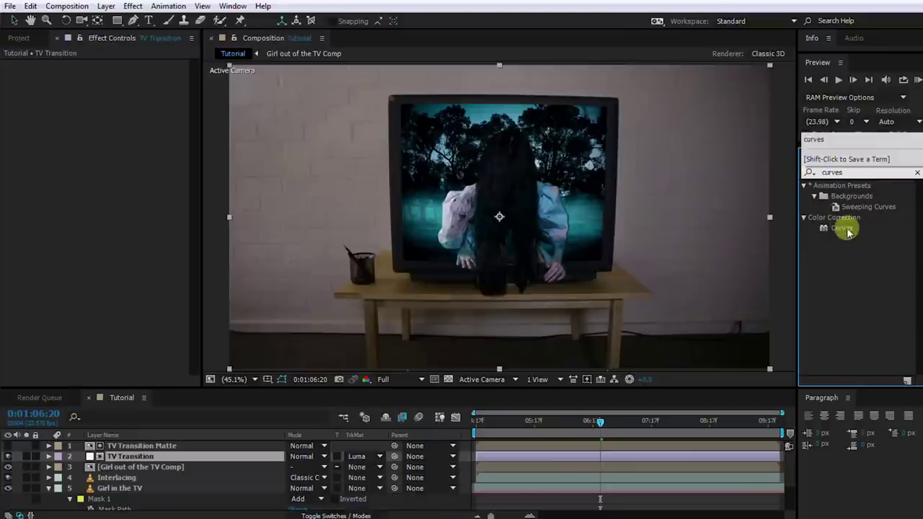
pyautogui.click(844, 229)
pyautogui.doubleClick(844, 229)
pyautogui.moveTo(103, 192); pyautogui.dragTo(47, 148)
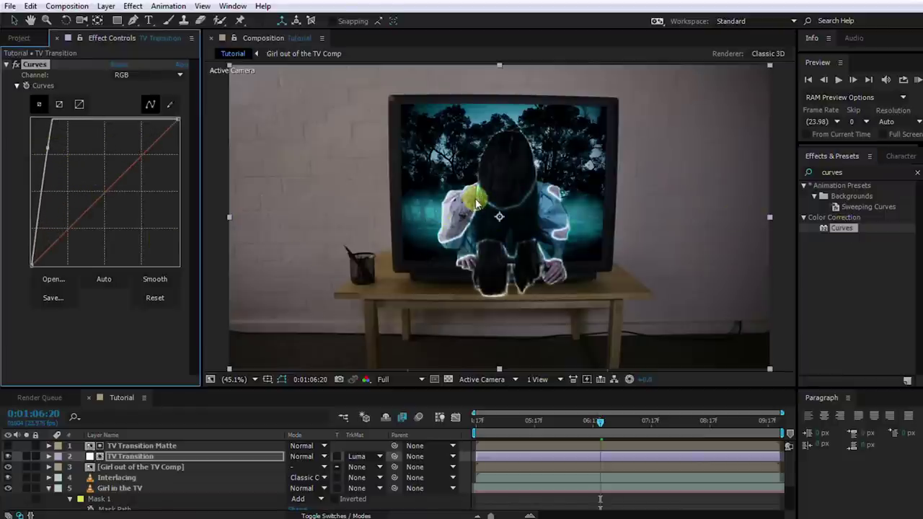
pyautogui.scroll(1, 513, 181)
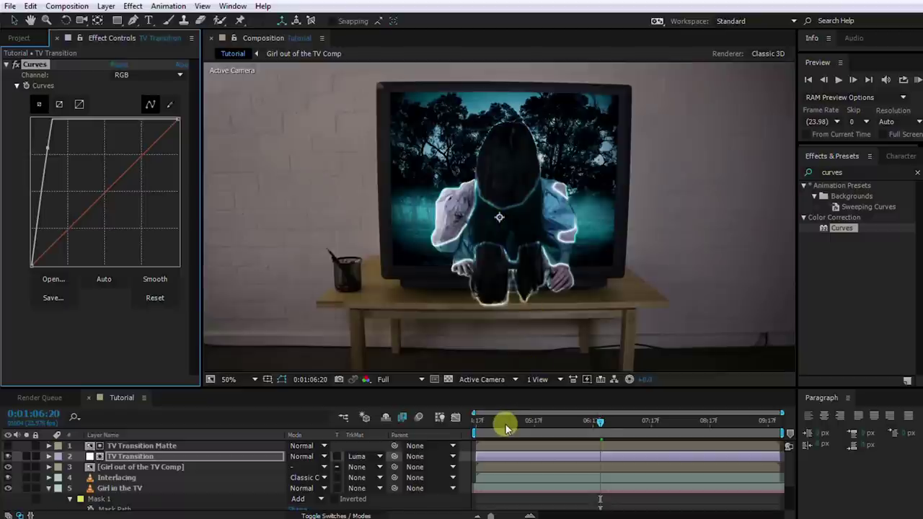
pyautogui.click(503, 425)
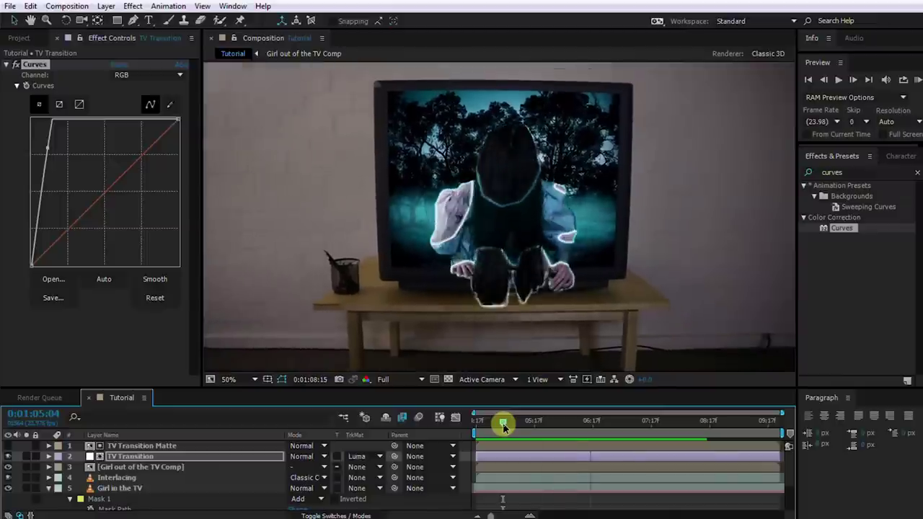
pyautogui.moveTo(503, 423); pyautogui.dragTo(667, 429)
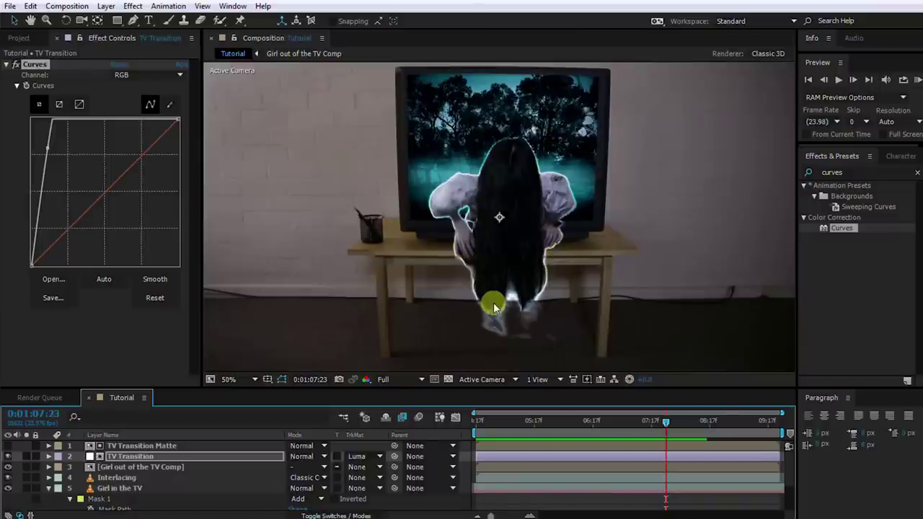
# Apply the Distort Bulge effect to TV Transition at 0:01:06:20 and move its centre to 990, 488 on the girl
pyautogui.moveTo(665, 426); pyautogui.dragTo(600, 427)
pyautogui.click(830, 172)
pyautogui.write('bulge')
pyautogui.click(840, 196)
pyautogui.moveTo(841, 196); pyautogui.dragTo(570, 215)
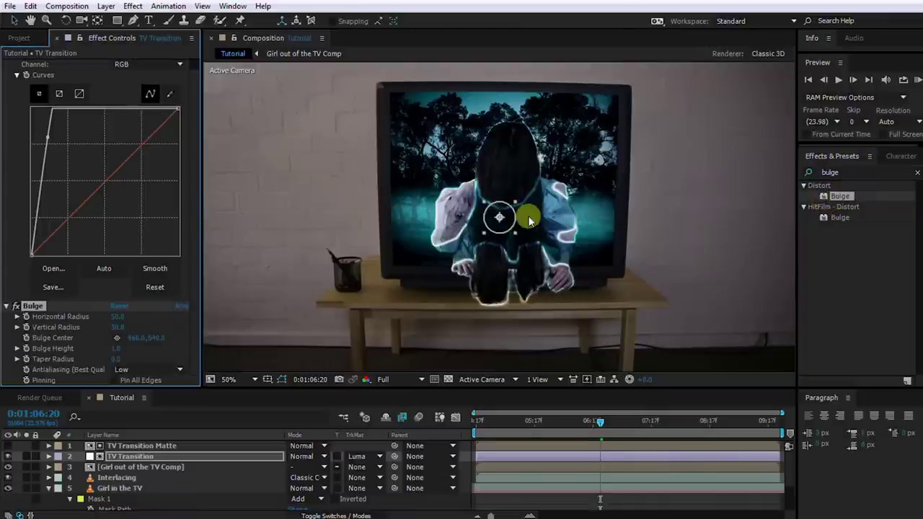
pyautogui.moveTo(500, 217); pyautogui.dragTo(509, 202)
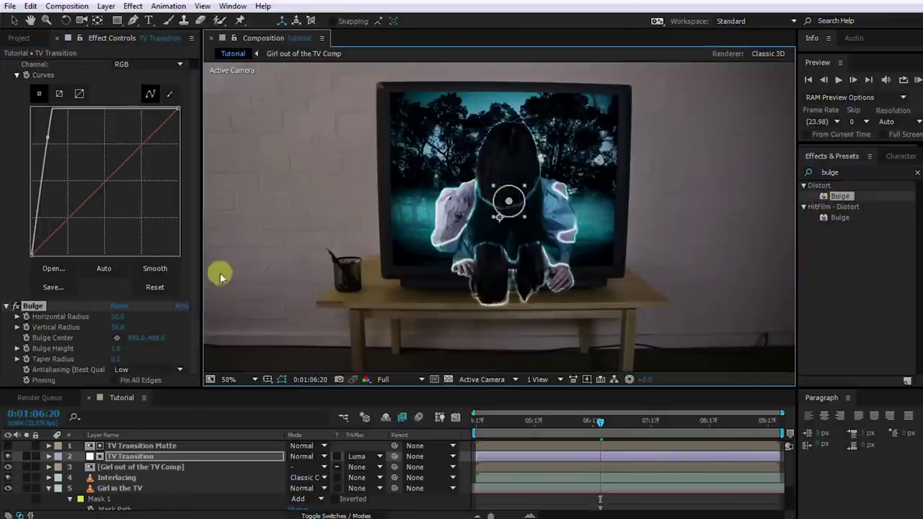
# Set the Bulge's Horizontal Radius to 436, Vertical Radius to 506 and Bulge Height to 0.2, comparing with the effect off
pyautogui.moveTo(132, 315); pyautogui.dragTo(316, 313)
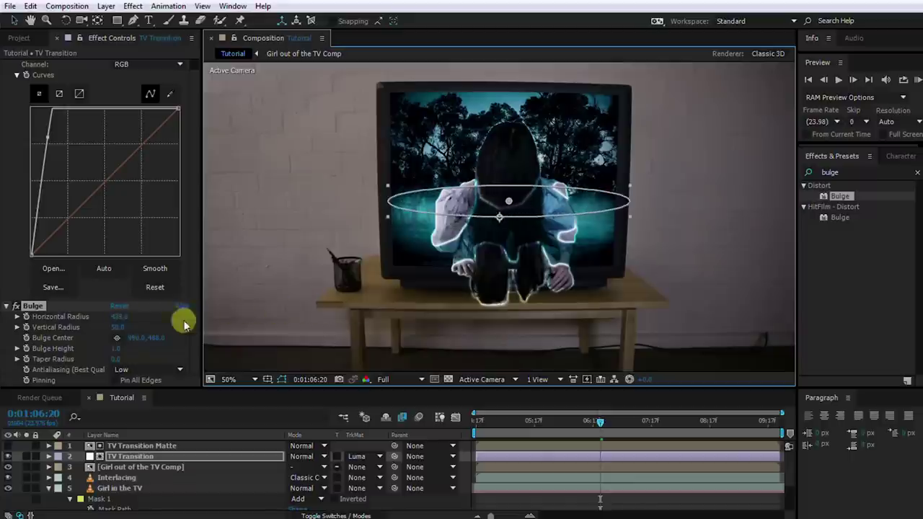
pyautogui.moveTo(119, 331); pyautogui.dragTo(362, 295)
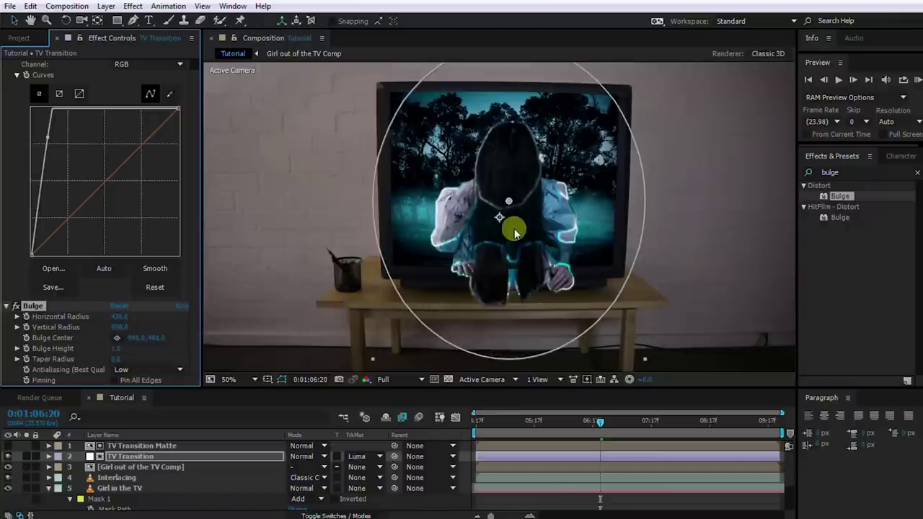
pyautogui.press('.')
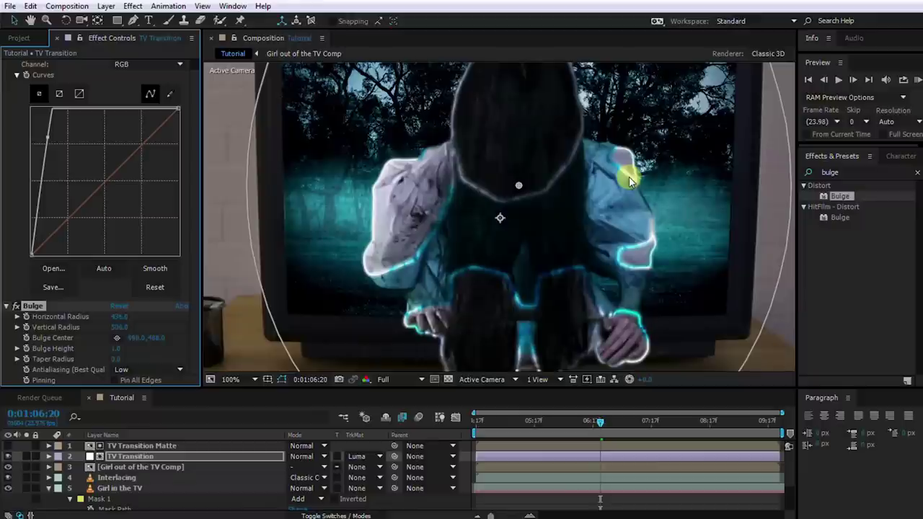
pyautogui.moveTo(115, 349); pyautogui.dragTo(69, 354)
pyautogui.click(15, 306)
pyautogui.click(16, 306)
pyautogui.click(15, 306)
pyautogui.click(15, 306)
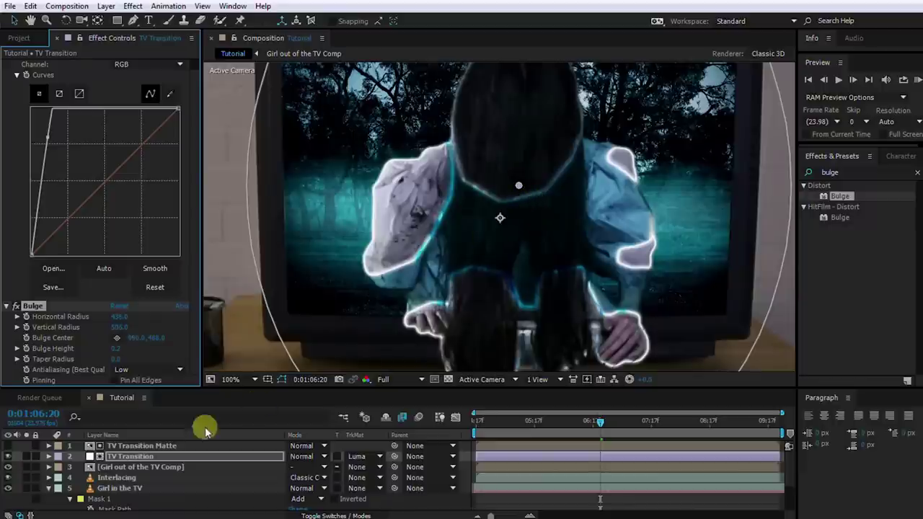
# Apply Turbulent Displace to the TV Transition Matte layer with Size 10, comparing the outline with the effect off
pyautogui.click(151, 448)
pyautogui.hotkey('ctrl', '5')
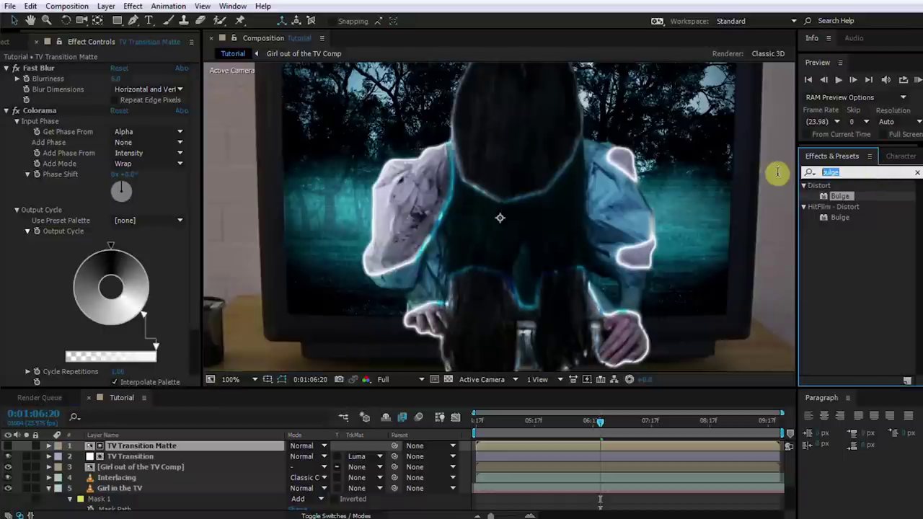
pyautogui.write('turbulent')
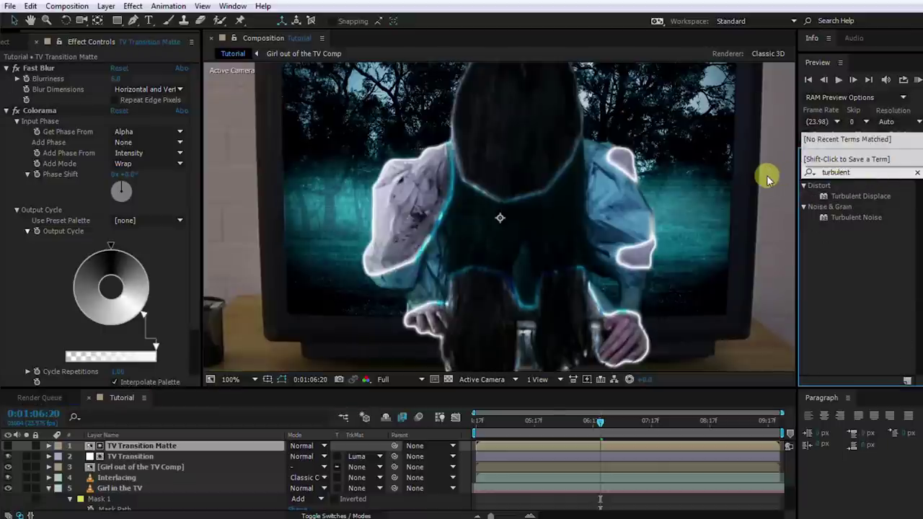
pyautogui.doubleClick(881, 196)
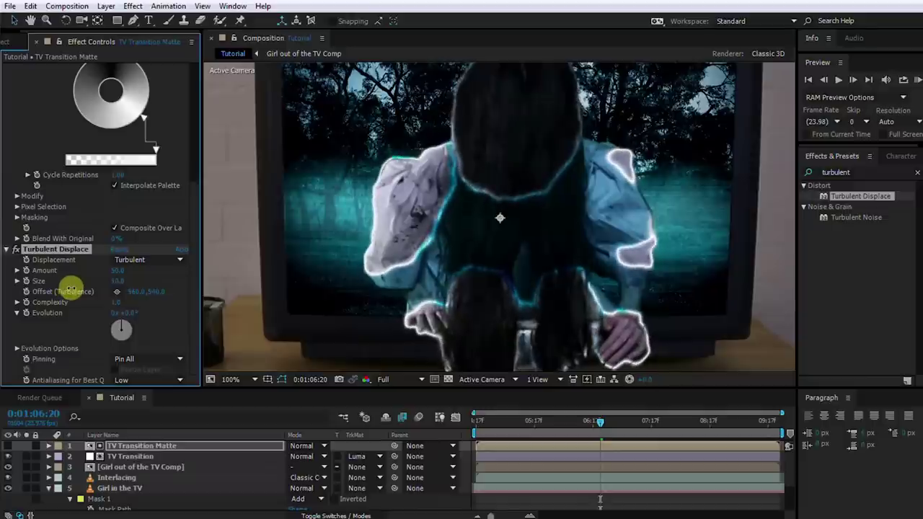
pyautogui.click(16, 251)
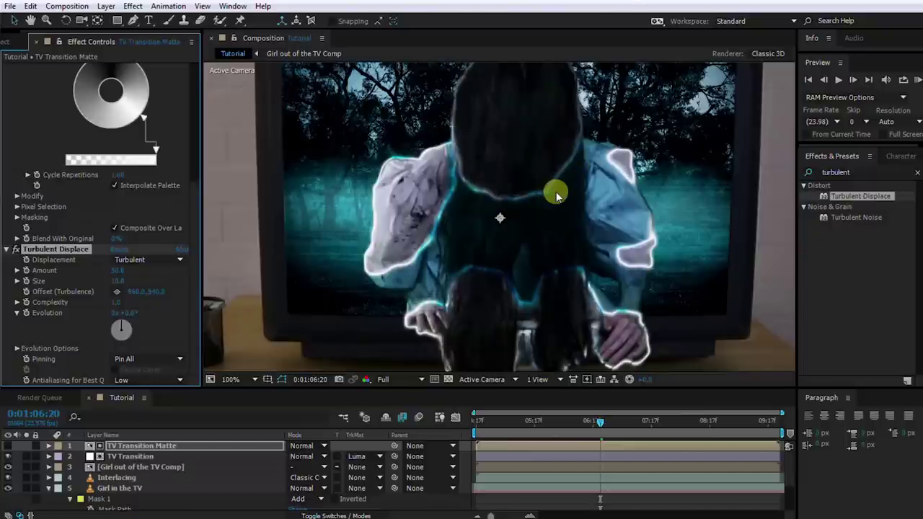
# Fit the whole frame, go to 0:01:07:15 and show the TV Transition Matte layer to inspect the displaced outline
pyautogui.hotkey('shift', '/')
pyautogui.moveTo(600, 422); pyautogui.dragTo(656, 422)
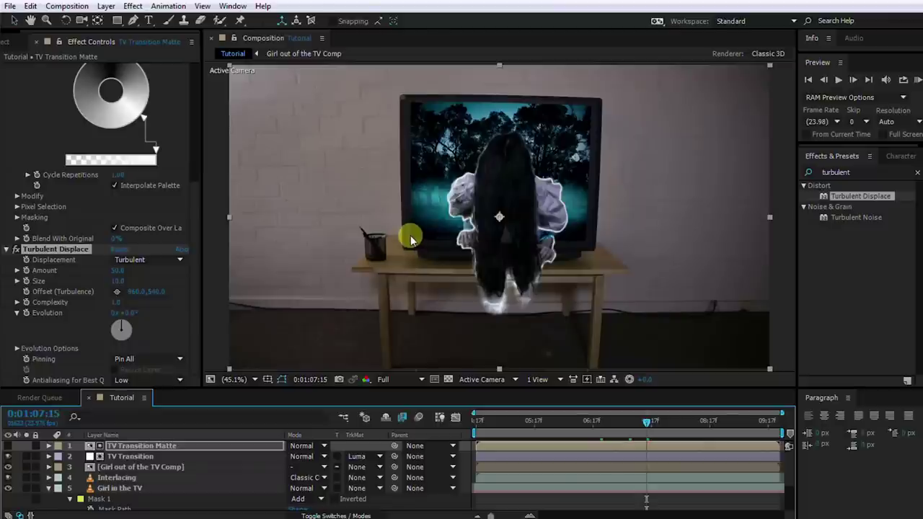
pyautogui.click(7, 446)
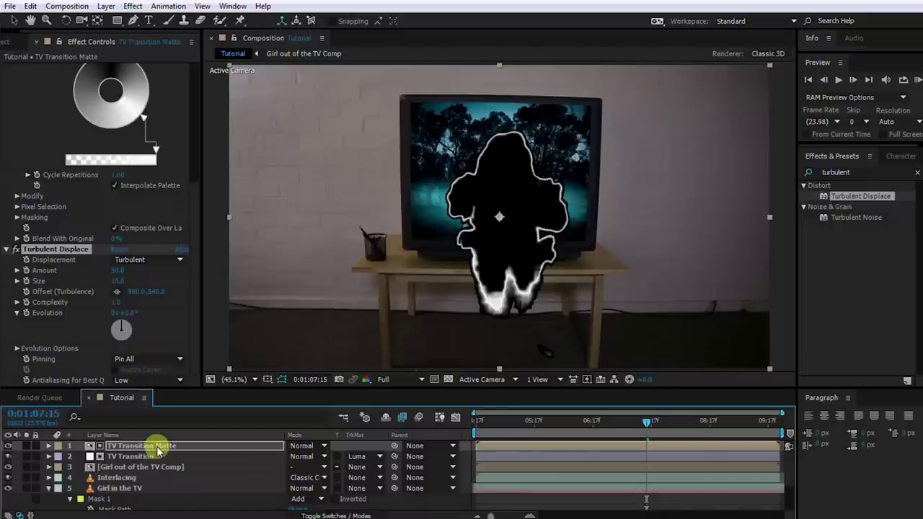
# Duplicate the TV Screen and 3D Tracker Camera layers and pre-compose the copies together as "TV Transition Matte Matte"
pyautogui.click(49, 489)
pyautogui.scroll(-2, 72, 484)
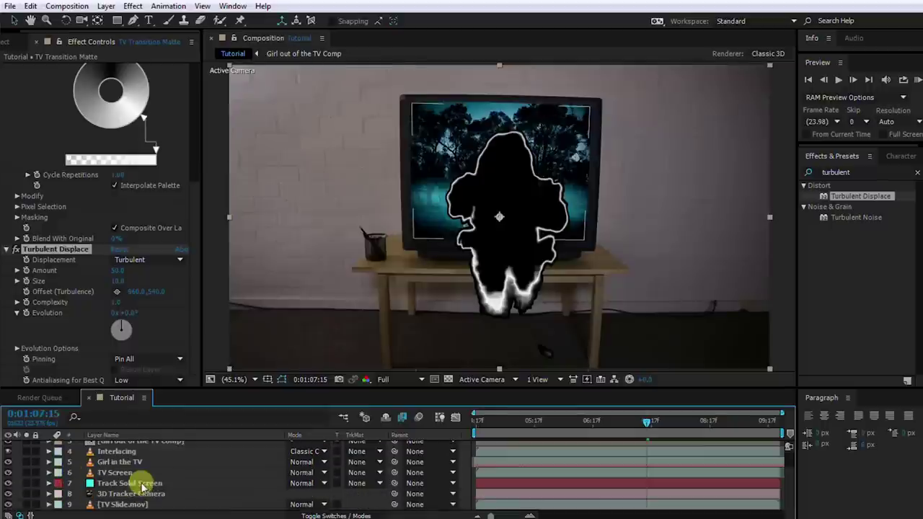
pyautogui.click(127, 474)
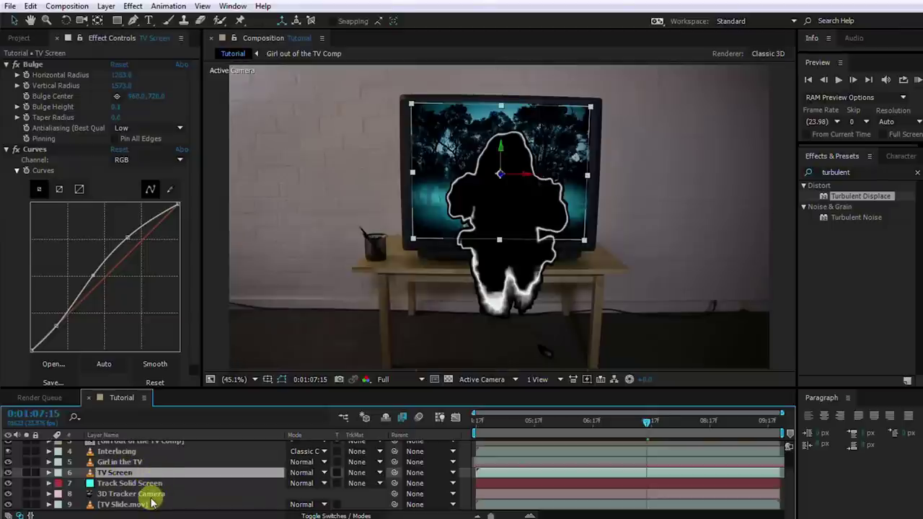
pyautogui.keyDown('ctrl'); pyautogui.click(151, 495); pyautogui.keyUp('ctrl')
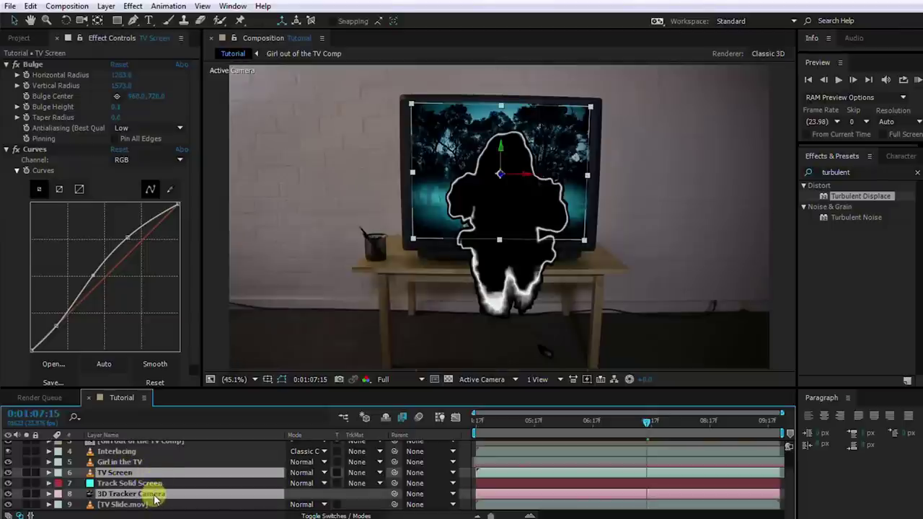
pyautogui.hotkey('ctrl', 'd')
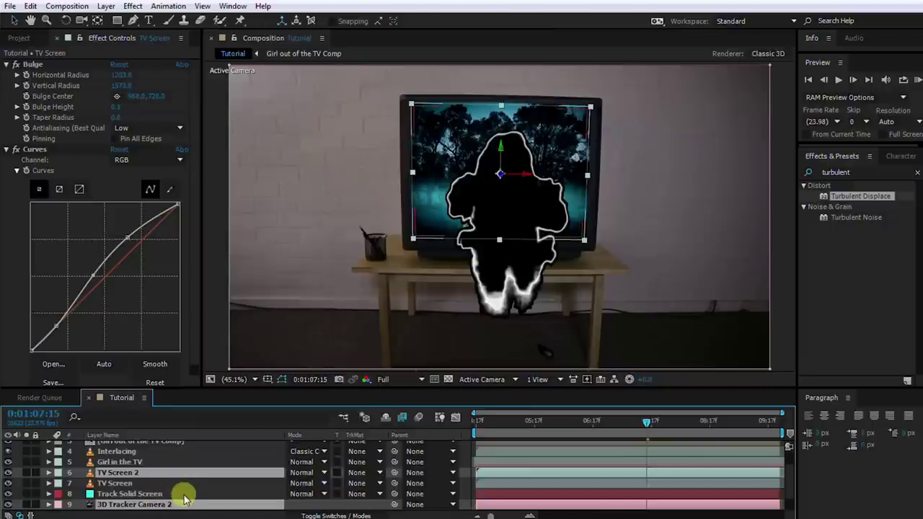
pyautogui.hotkey('ctrl', 'shift', 'c')
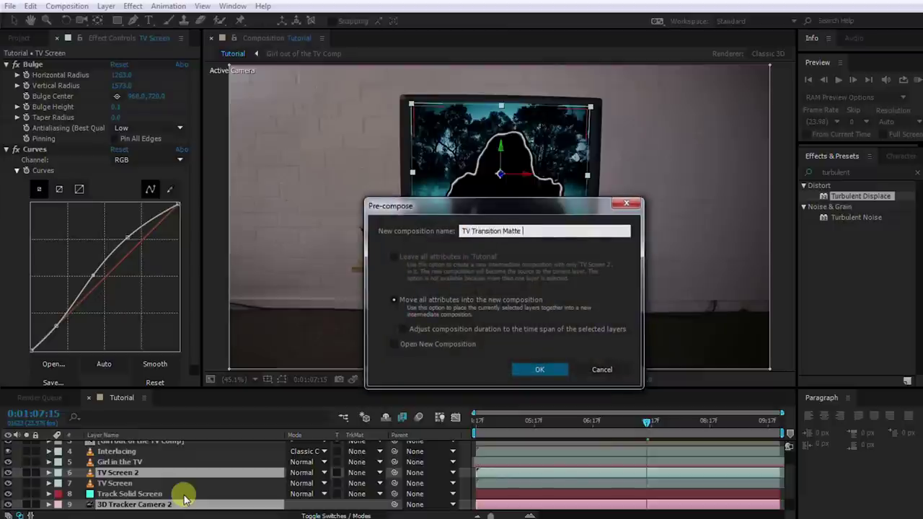
pyautogui.press('Return')
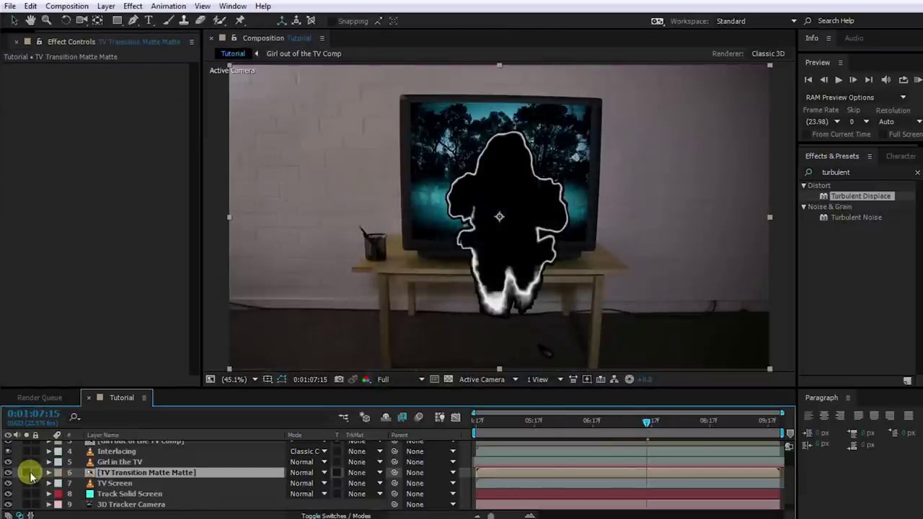
# Check the TV Transition Matte Matte layer in solo, and hide it from the composite
pyautogui.click(29, 473)
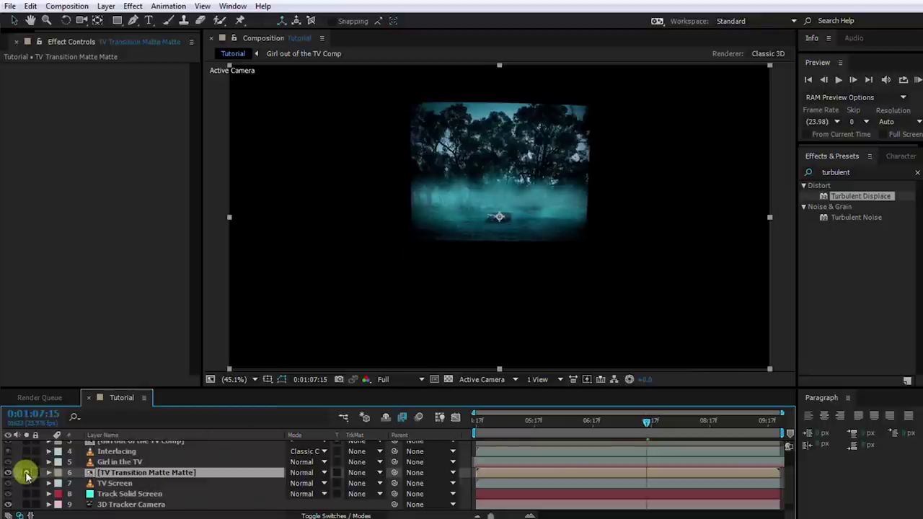
pyautogui.click(26, 473)
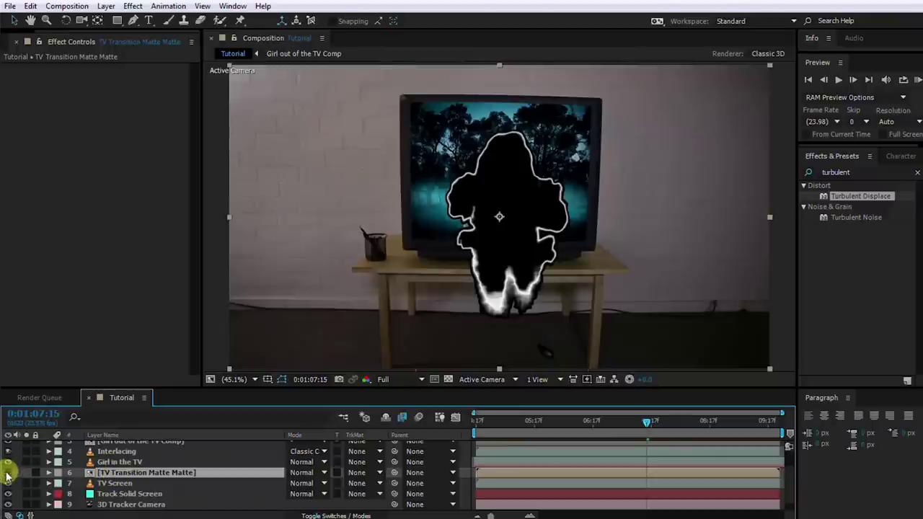
pyautogui.scroll(3, 131, 480)
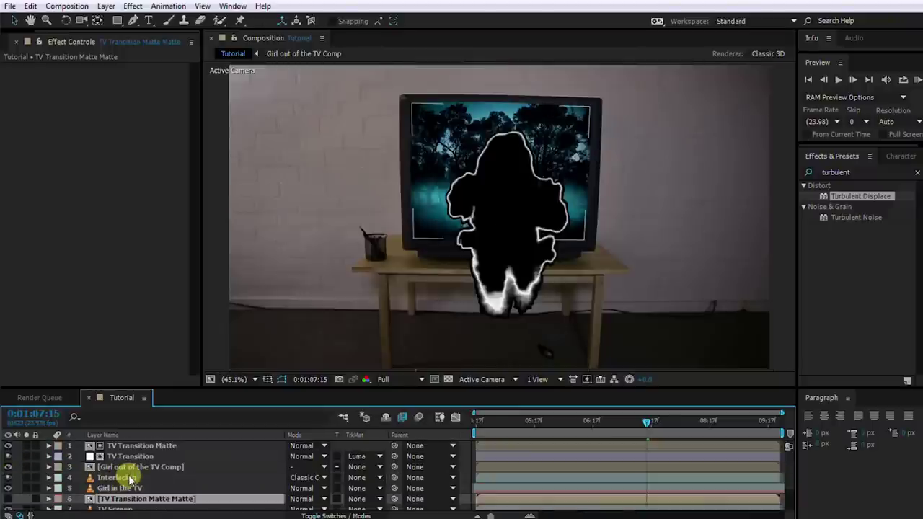
# Apply the Calculations effect to TV Transition Matte and set its Second Layer to TV Transition Matte Matte
pyautogui.click(165, 445)
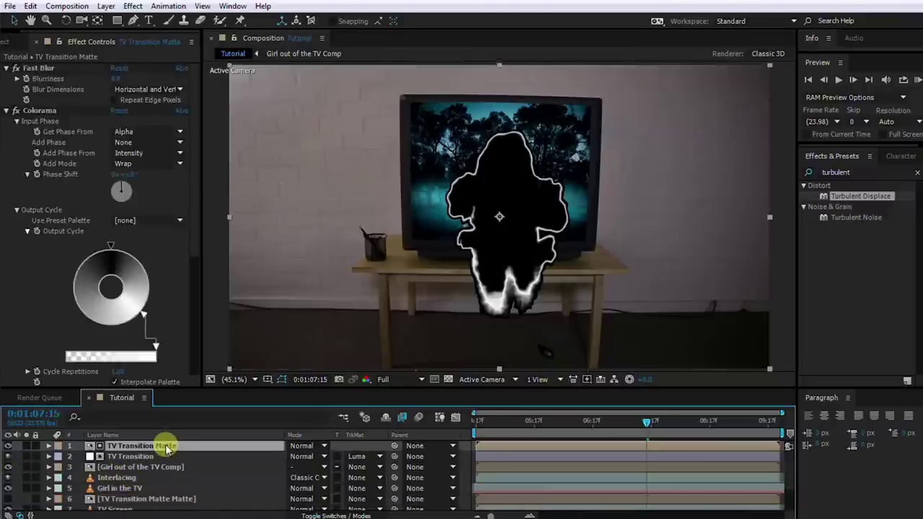
pyautogui.click(878, 170)
pyautogui.write('calculations')
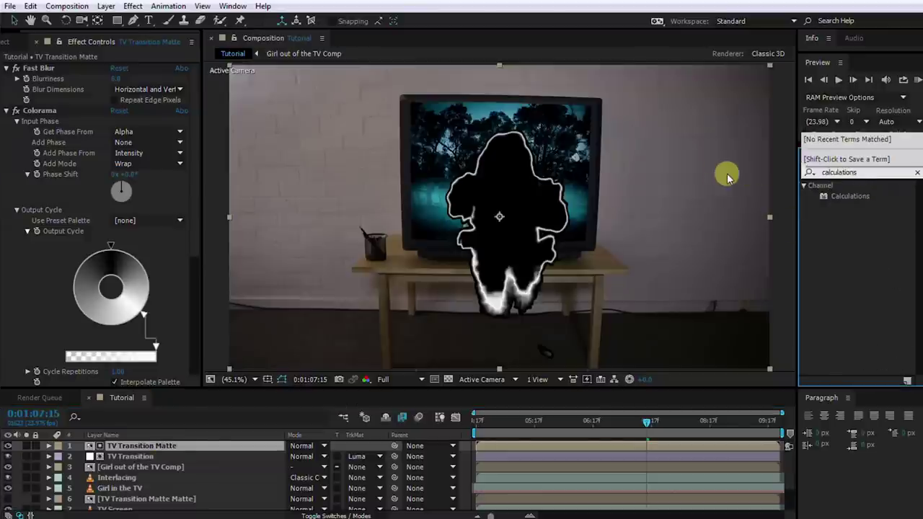
pyautogui.doubleClick(837, 196)
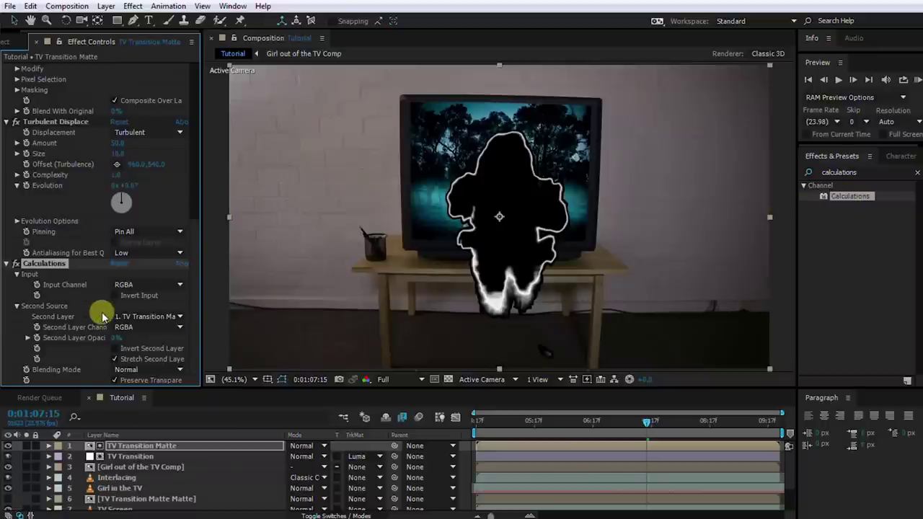
pyautogui.click(173, 317)
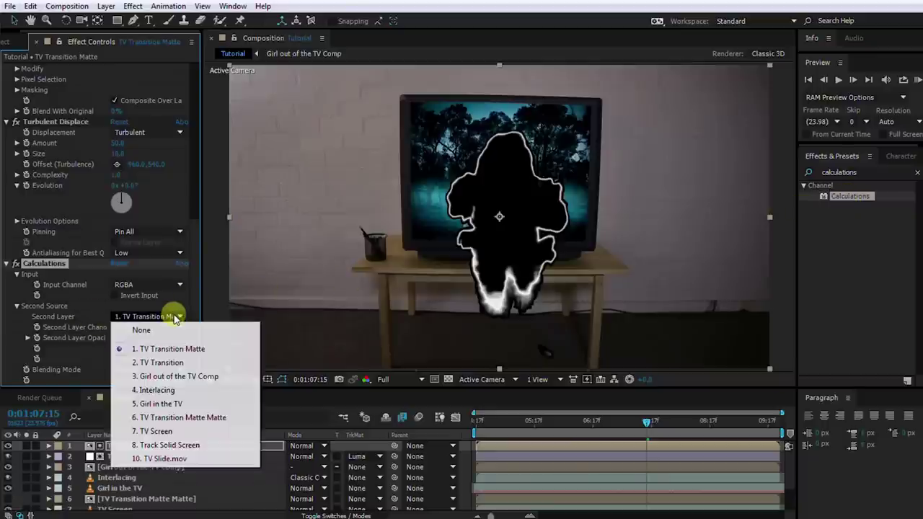
pyautogui.click(238, 422)
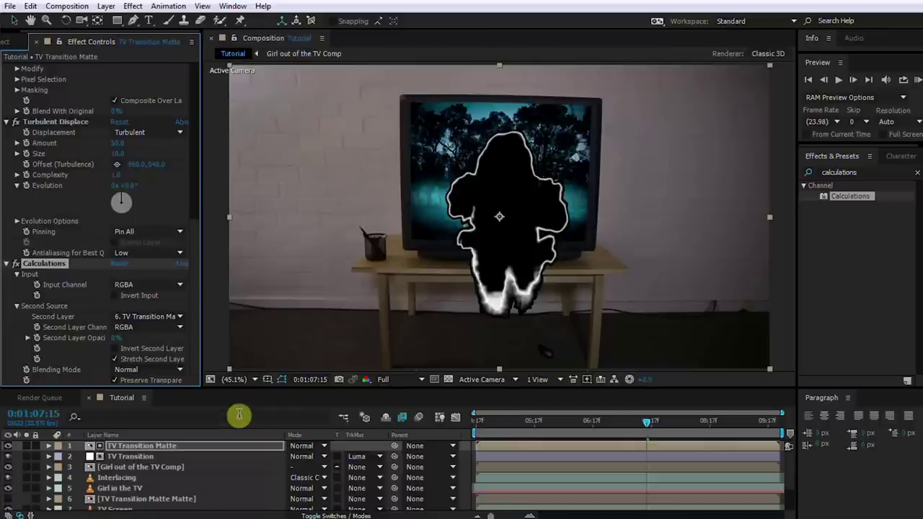
# Set the Calculations Second Layer Channel to Alpha, Second Layer Opacity to 100% and Blending Mode to Stencil Alpha
pyautogui.click(179, 328)
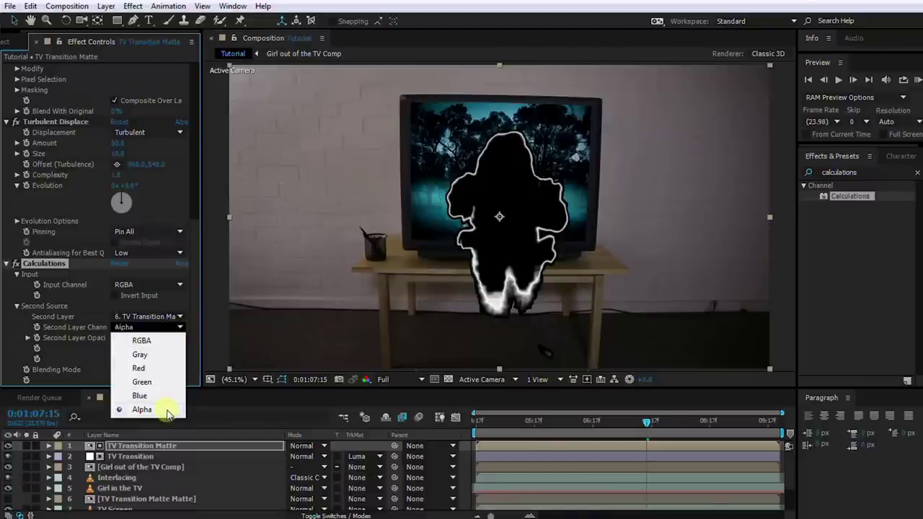
pyautogui.click(167, 412)
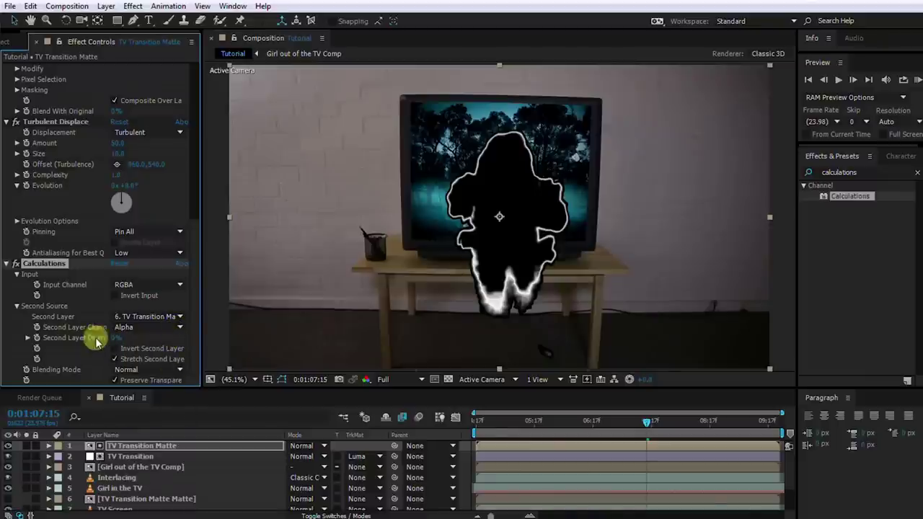
pyautogui.moveTo(119, 338); pyautogui.dragTo(193, 336)
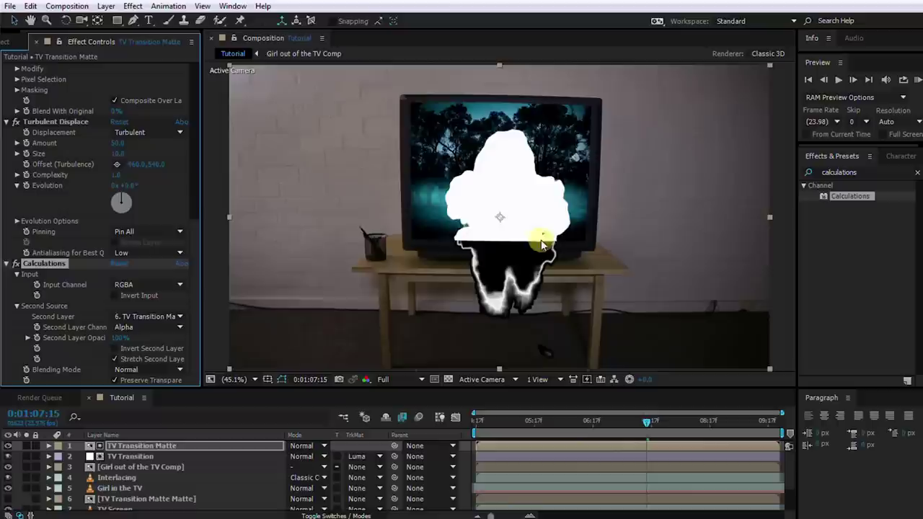
pyautogui.click(180, 370)
pyautogui.click(185, 508)
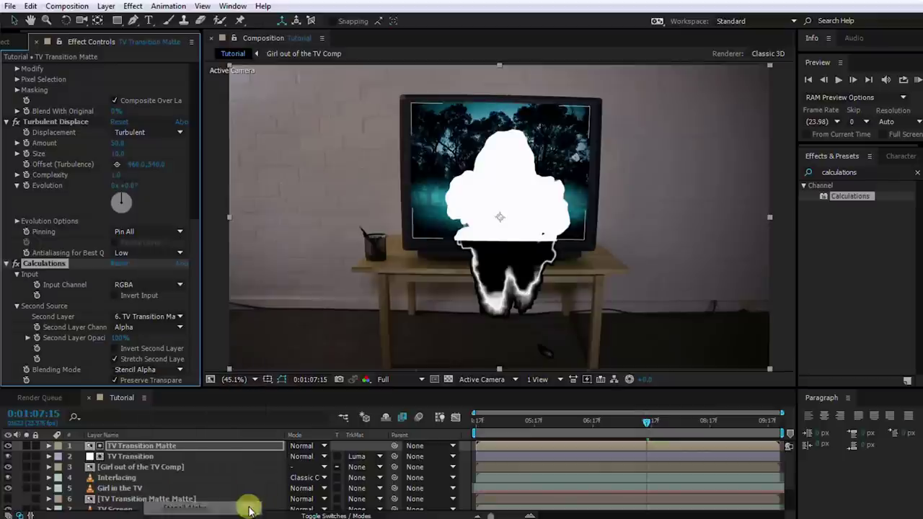
# Preview the clipped outline up to 0:01:07:05 and compare the frame with the TV Transition Matte layer hidden and shown
pyautogui.moveTo(535, 420); pyautogui.dragTo(622, 422)
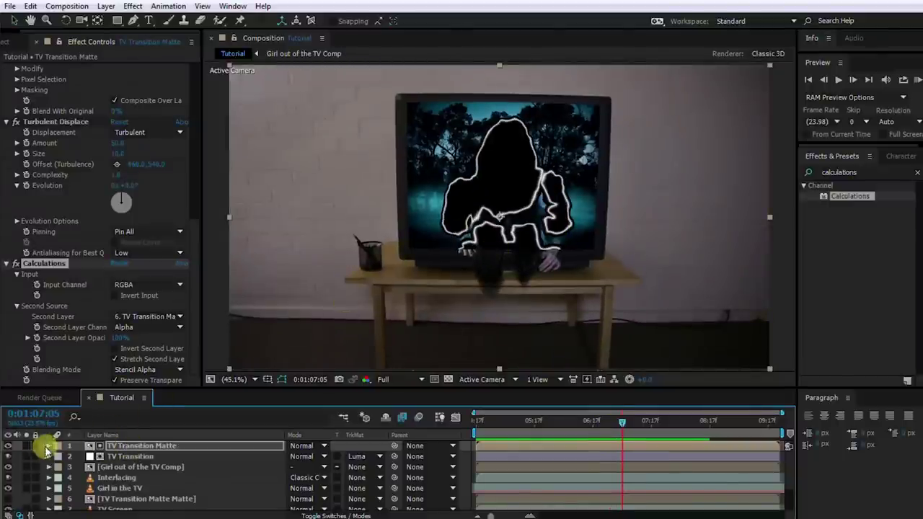
pyautogui.click(8, 446)
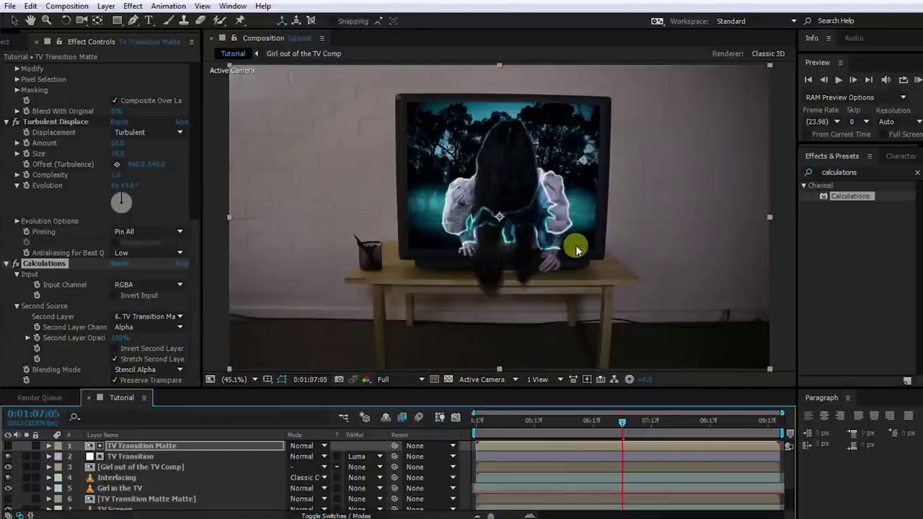
pyautogui.press('.')
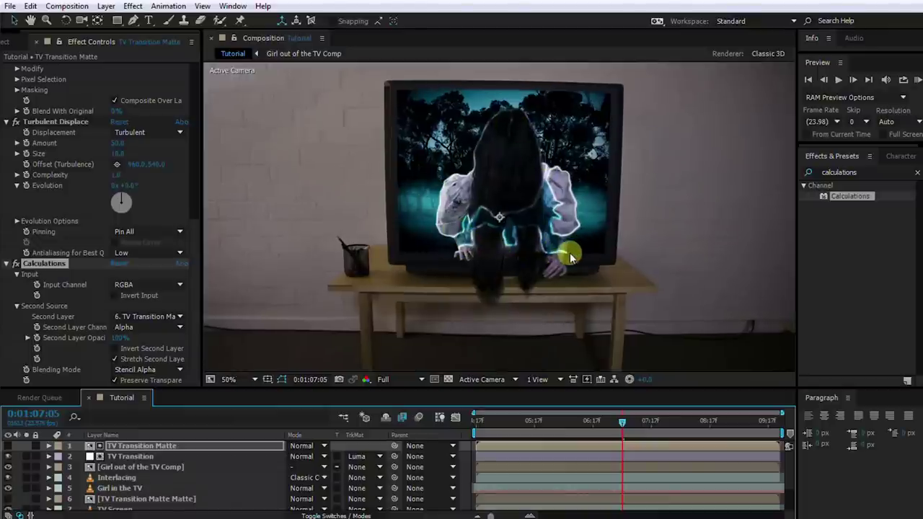
pyautogui.click(8, 445)
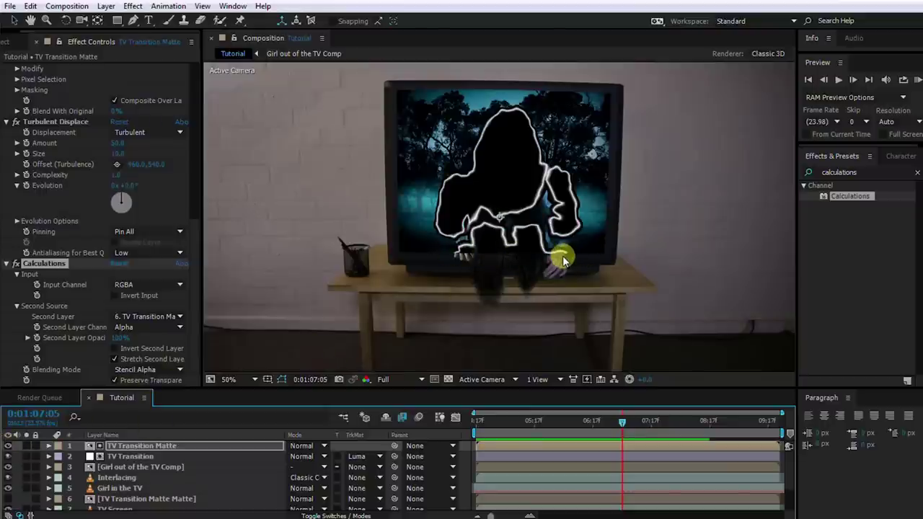
# Open the TV Transition Matte Matte composition, apply Fast Blur to TV Screen 2 and raise its Blurriness to soften the edges
pyautogui.click(206, 499)
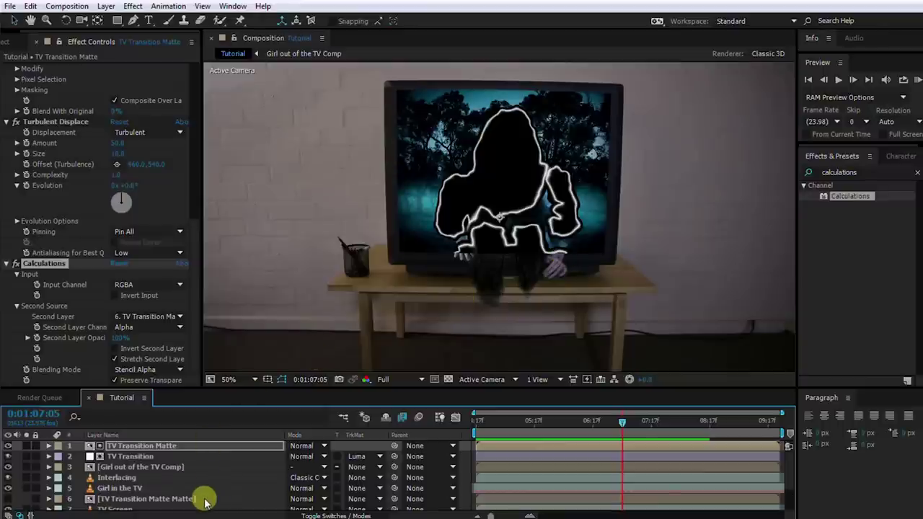
pyautogui.doubleClick(205, 499)
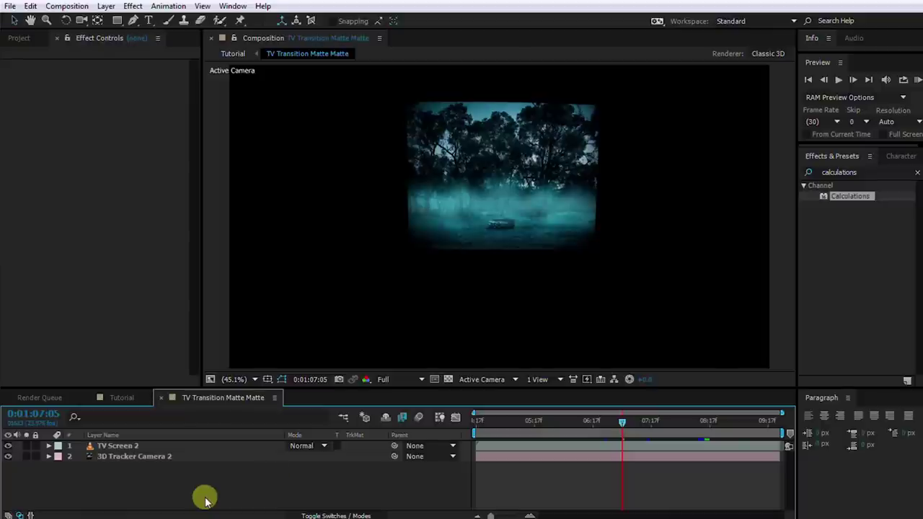
pyautogui.click(869, 172)
pyautogui.write('fast blur')
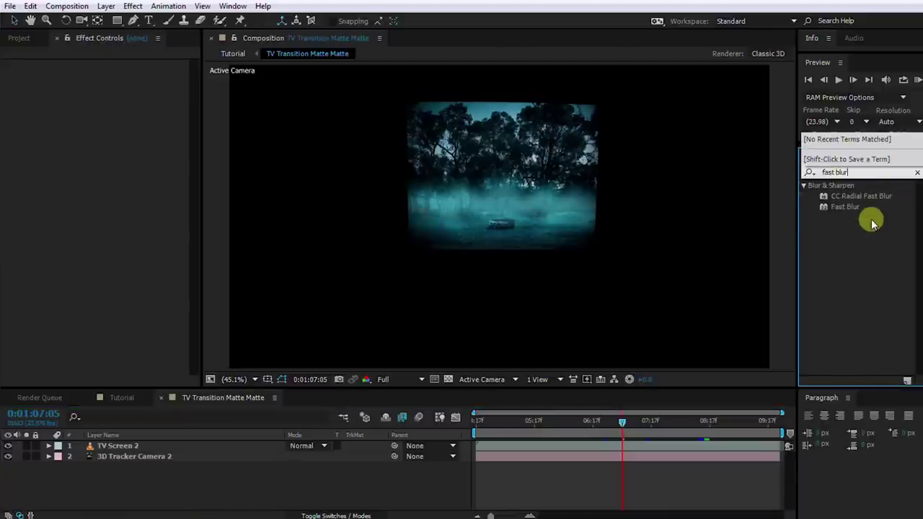
pyautogui.moveTo(844, 207); pyautogui.dragTo(109, 445)
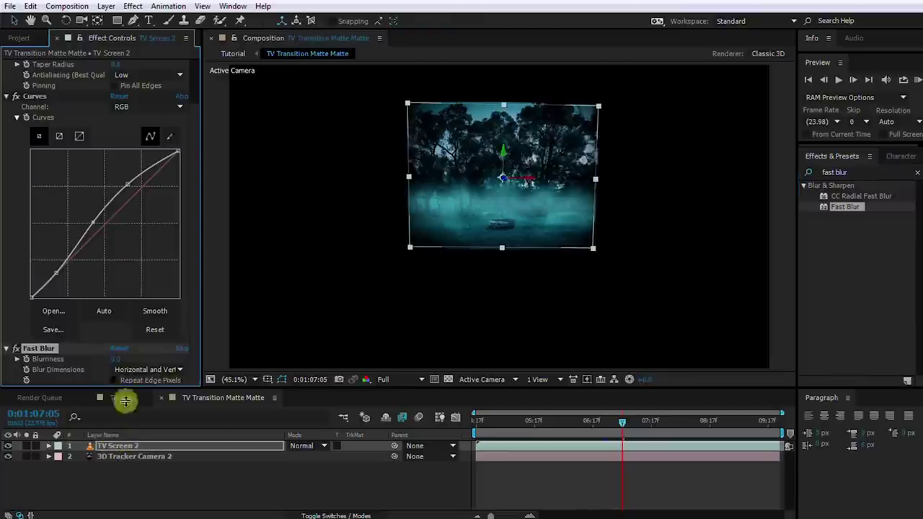
pyautogui.moveTo(128, 359); pyautogui.dragTo(133, 359)
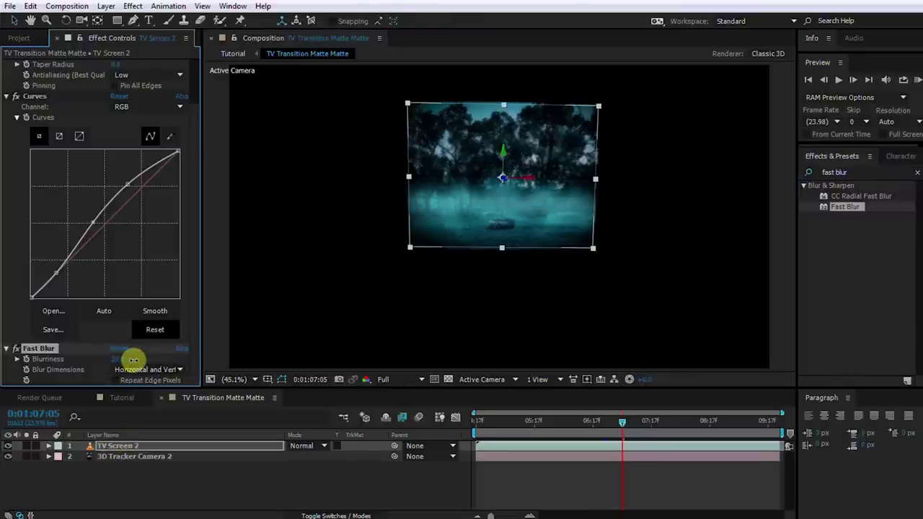
# Return to the Tutorial composition, hide the TV Transition Matte layer and preview the composite from 0:01:04:17
pyautogui.click(122, 398)
pyautogui.scroll(2, 563, 297)
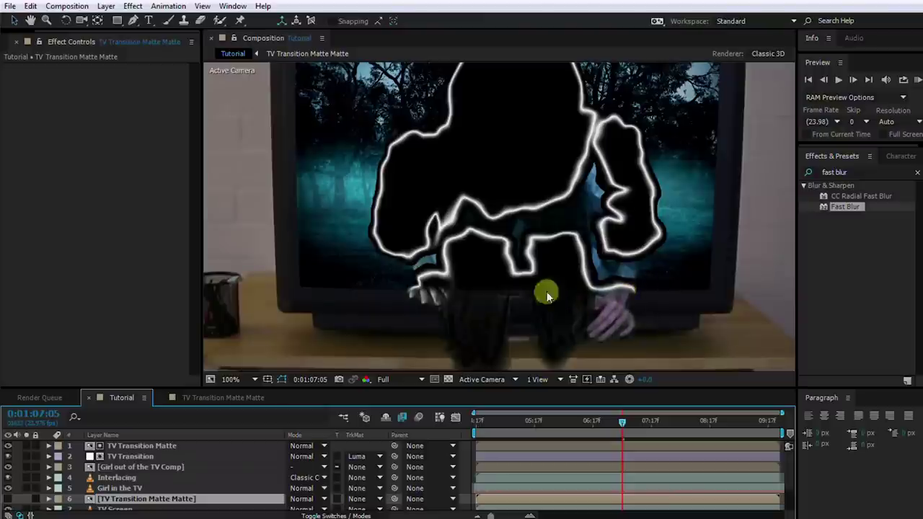
pyautogui.click(6, 449)
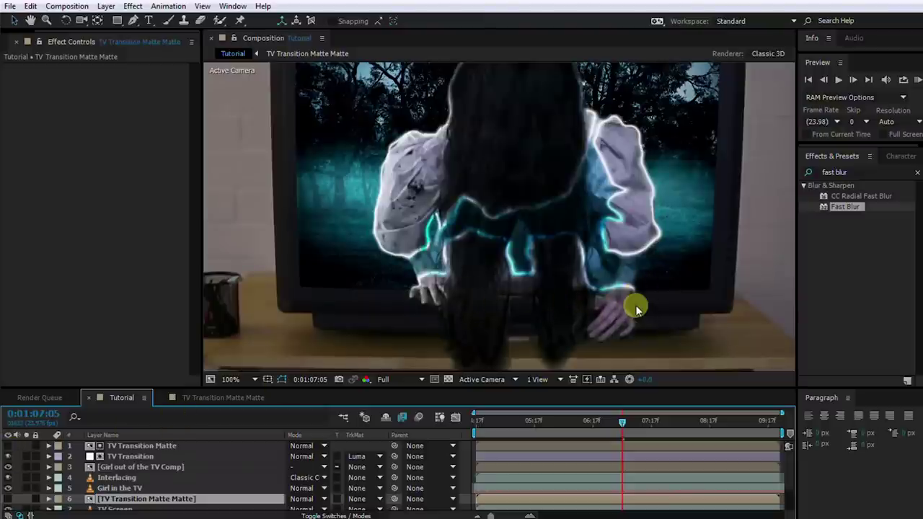
pyautogui.hotkey('shift', '/')
pyautogui.moveTo(617, 422); pyautogui.dragTo(476, 427)
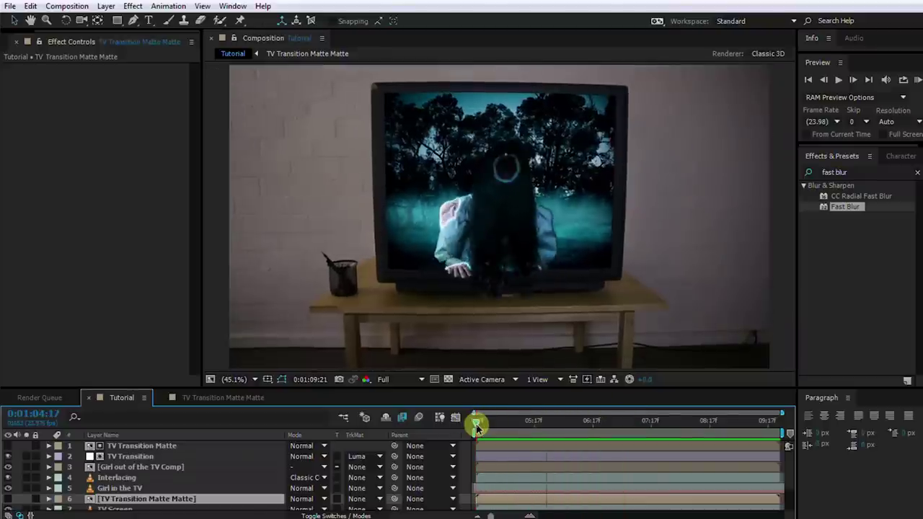